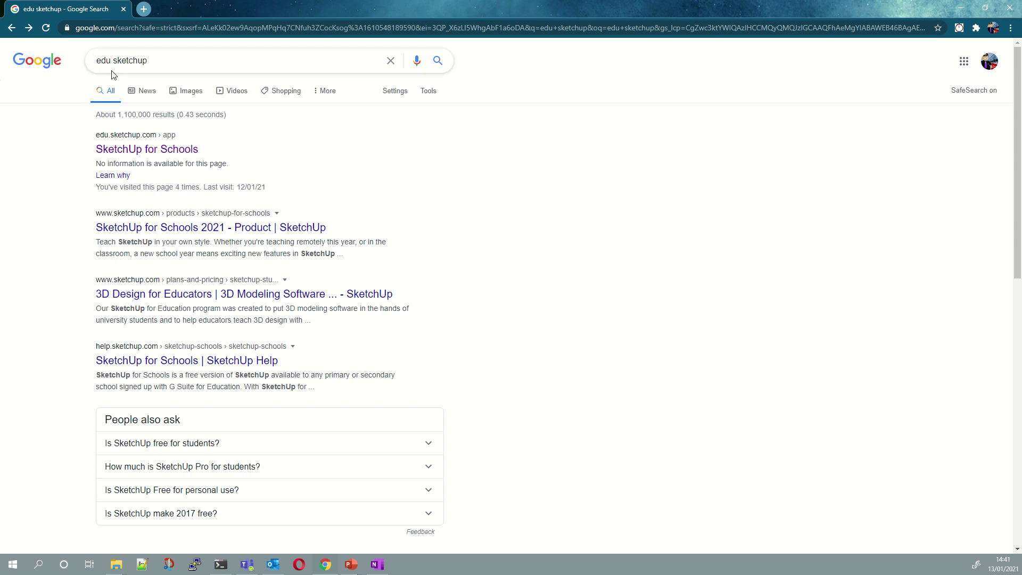
Step: Open the SketchUp for Schools web app from the search results and start modeling in an empty model
click(146, 151)
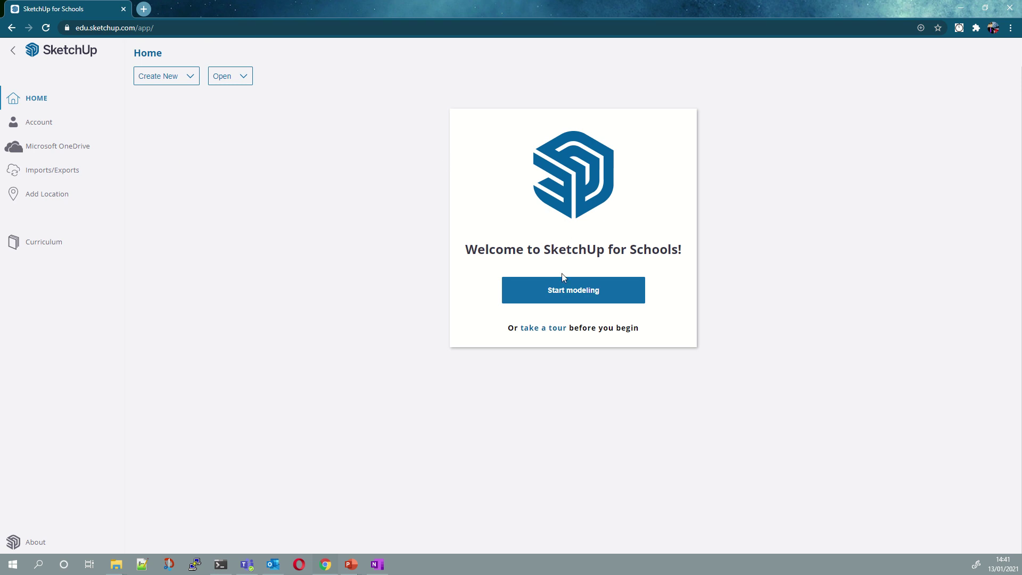
click(569, 290)
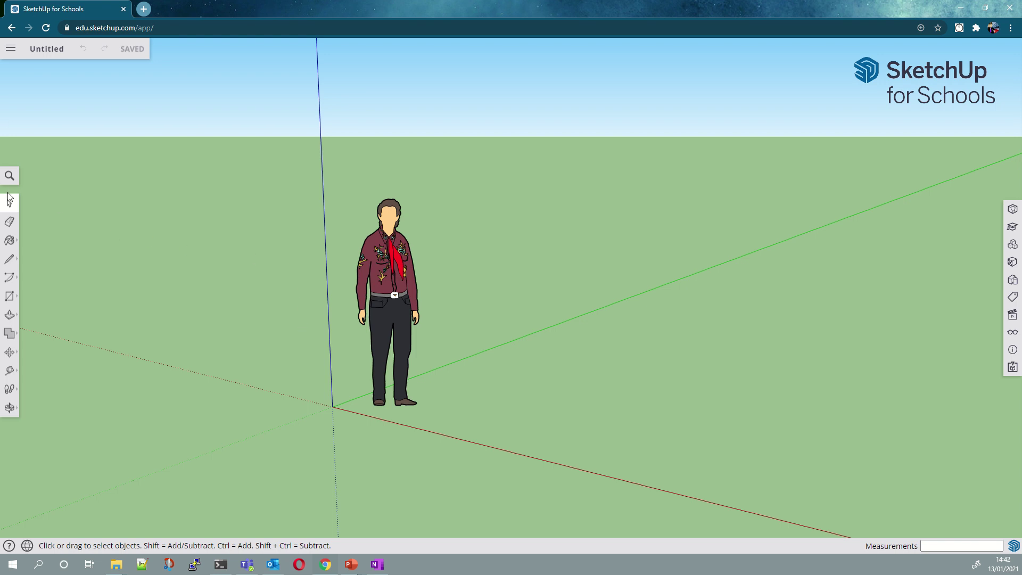
Step: Pan the scene to shift the standing figure sideways, and orbit to view the figure and axes from a lower angle
click(10, 409)
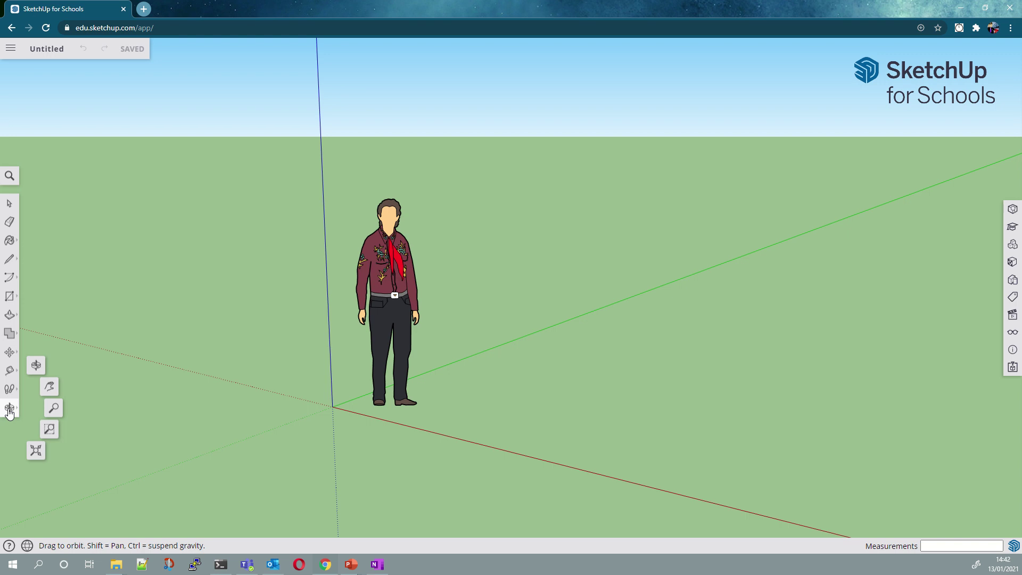
click(45, 393)
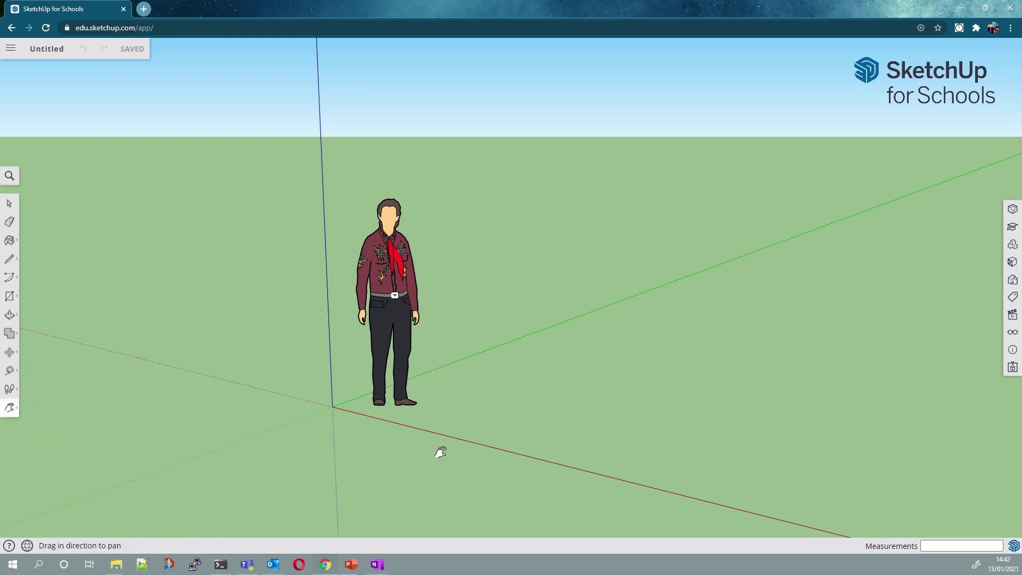
drag(439, 451, 298, 420)
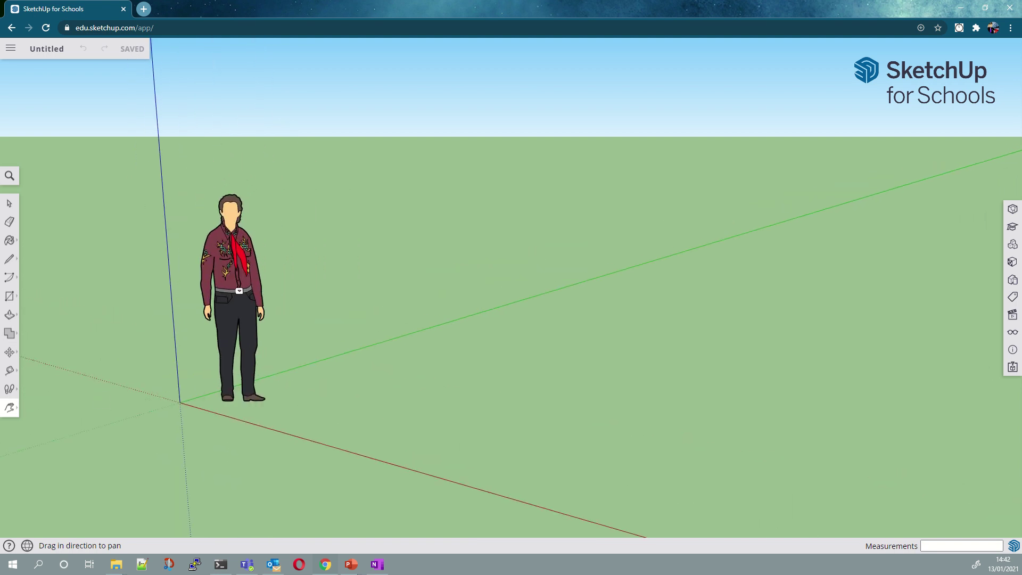
click(12, 409)
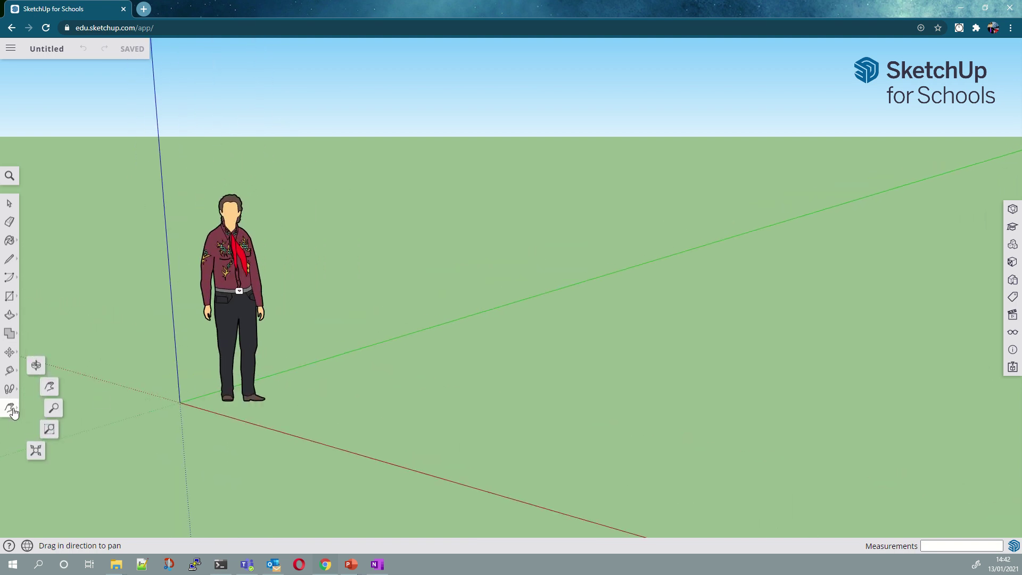
click(37, 366)
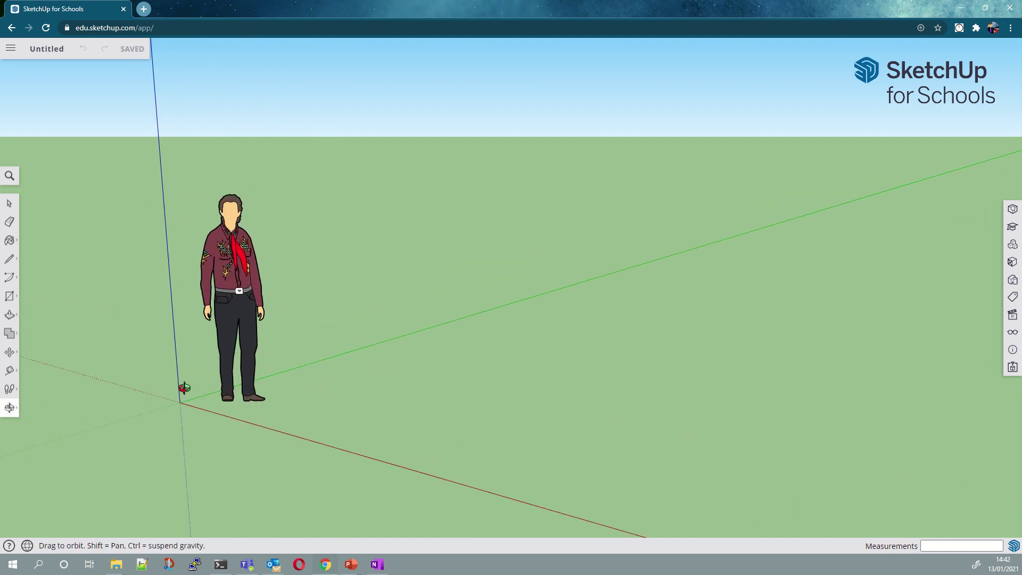
drag(182, 388, 47, 378)
Step: Zoom in and out on the standing figure to view it and the surrounding ground at different distances
click(9, 408)
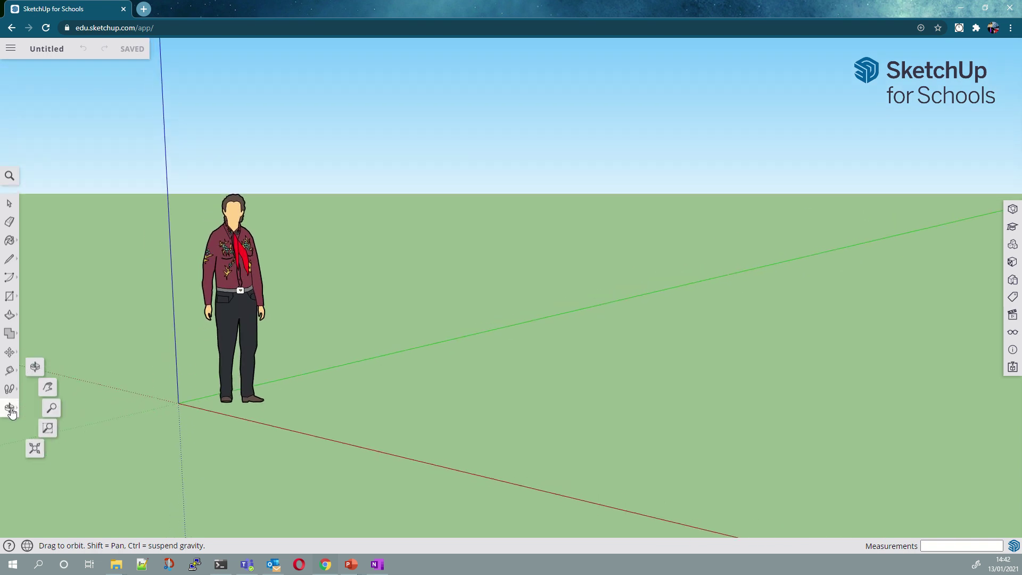
click(51, 410)
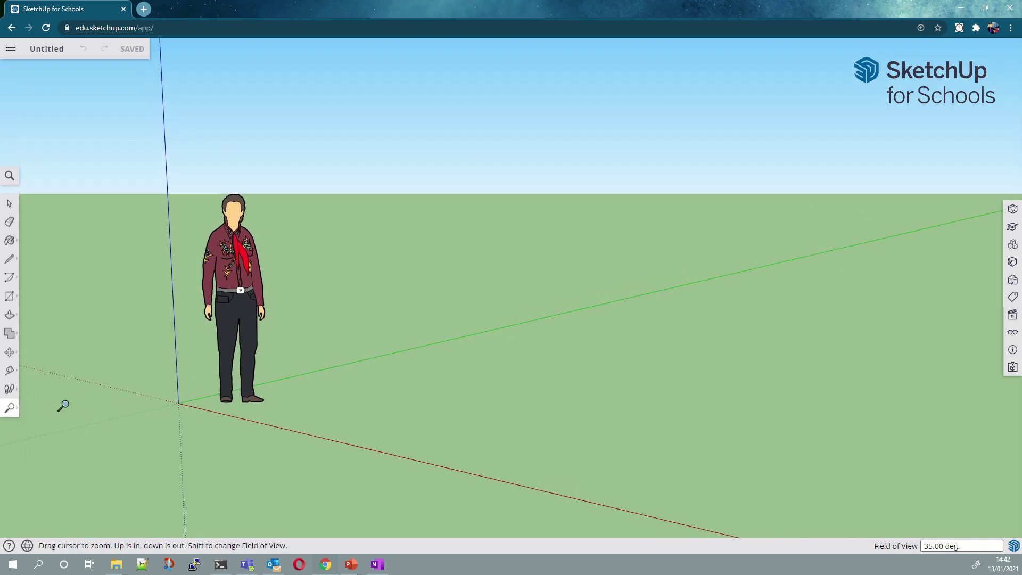
drag(254, 388, 249, 477)
drag(335, 388, 326, 445)
drag(340, 392, 323, 403)
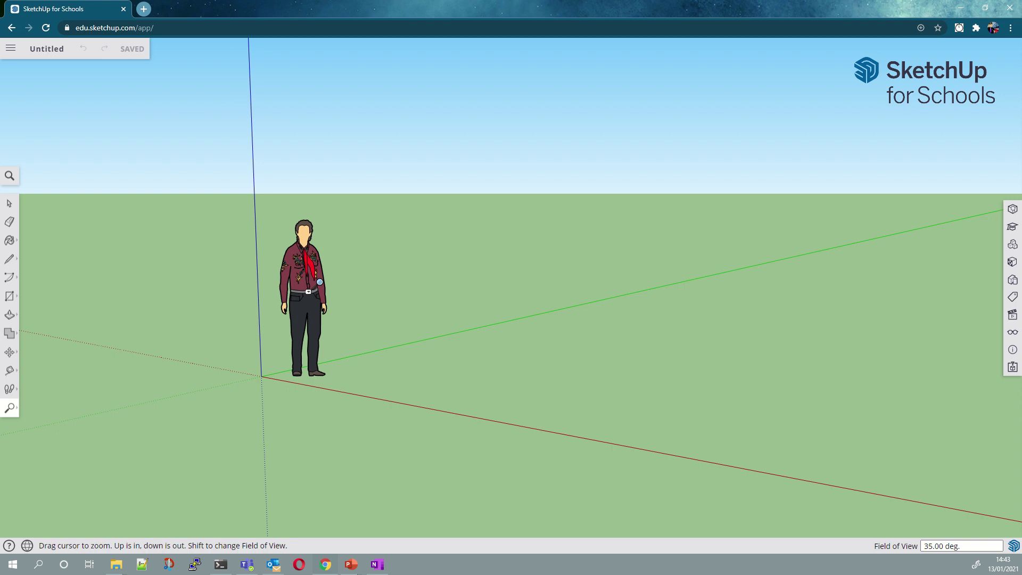
scroll(319, 282, up, 3)
scroll(320, 282, down, 5)
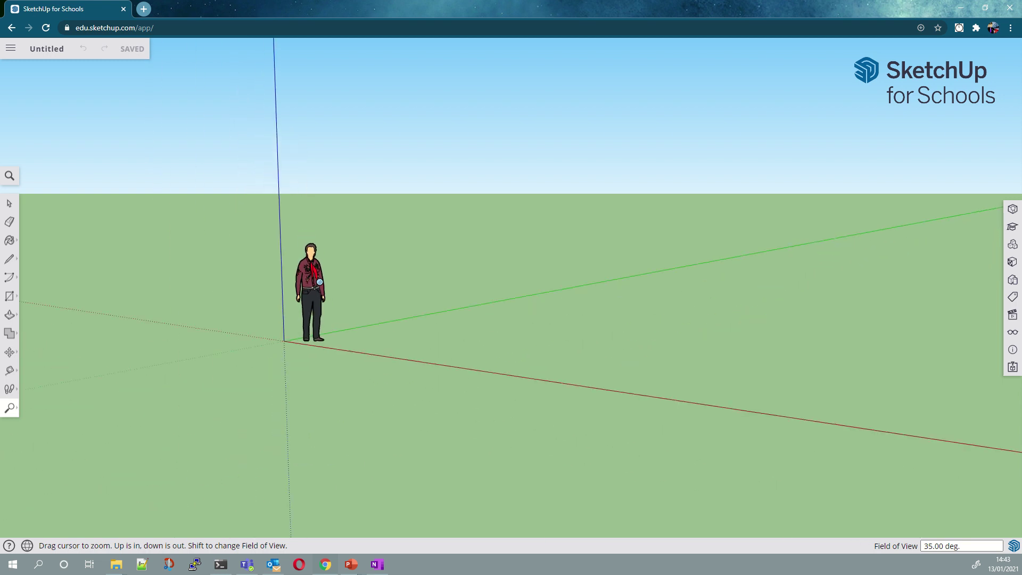
scroll(319, 281, up, 3)
scroll(319, 281, down, 4)
scroll(320, 282, up, 3)
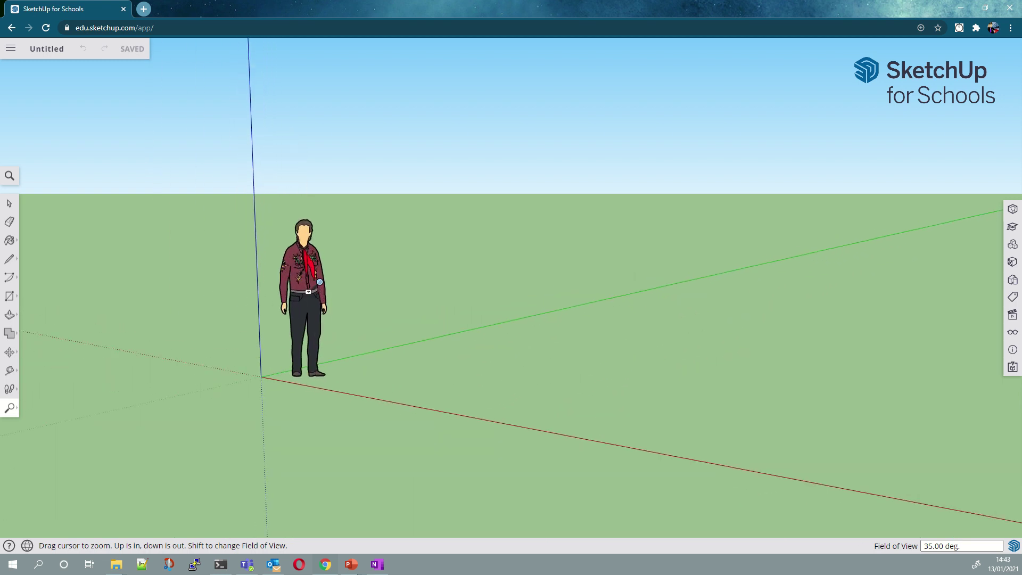
scroll(319, 282, down, 1)
scroll(319, 282, down, 2)
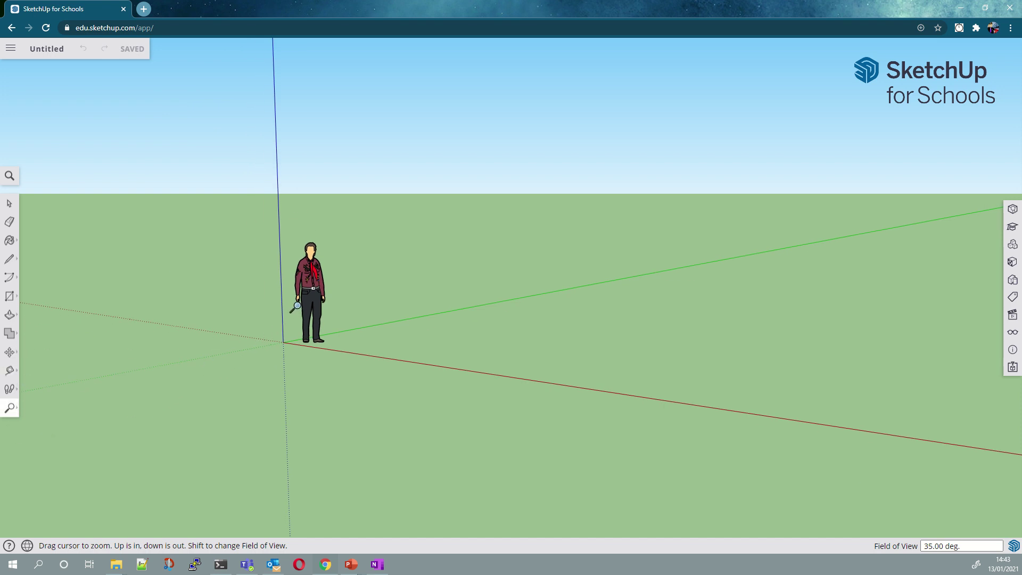
Step: Draw a rectangle about 13' 9" by 24' 11" flat on the ground, starting near the origin beside the figure
click(11, 298)
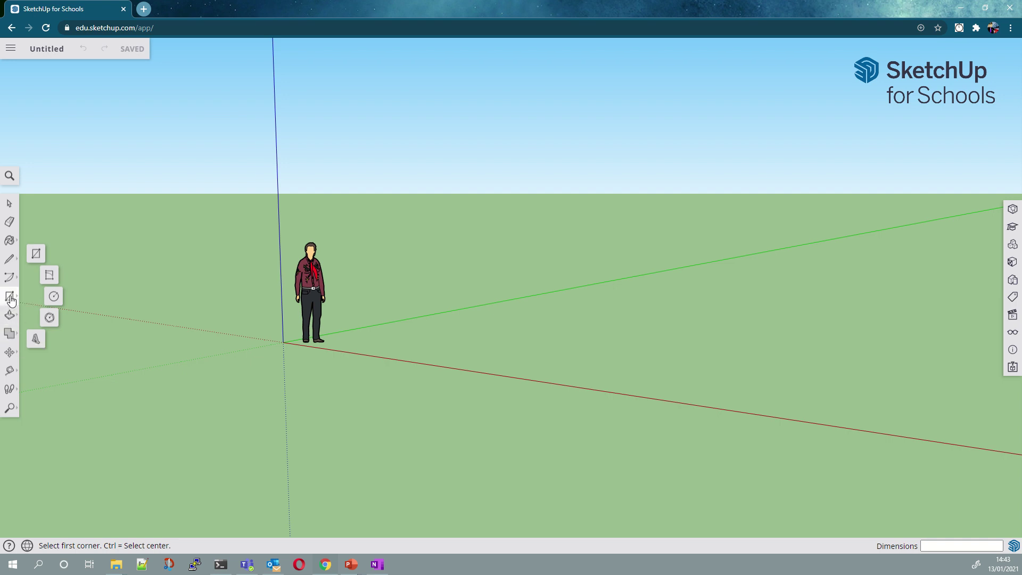
click(38, 254)
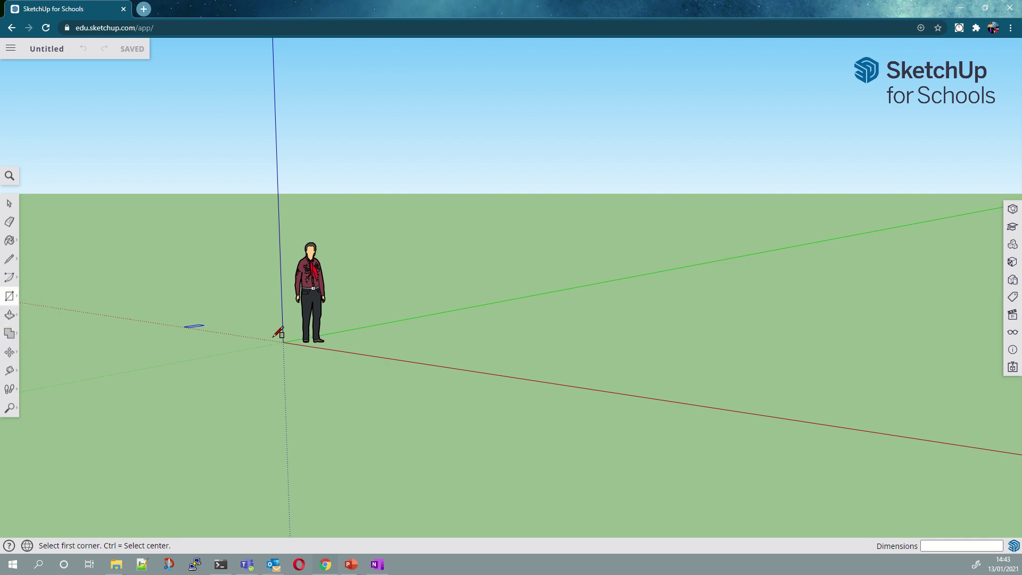
click(243, 347)
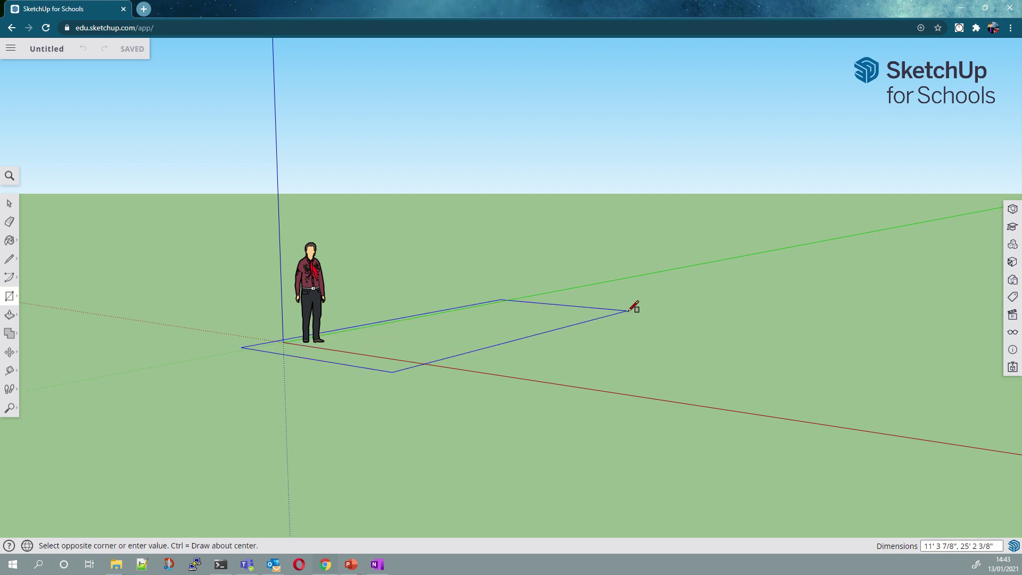
click(656, 314)
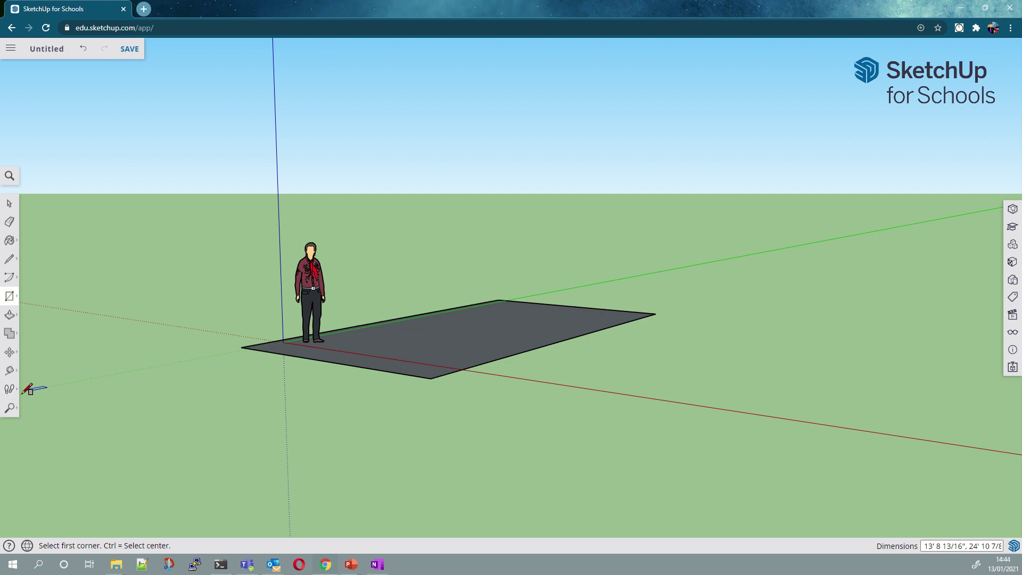
Step: Push/Pull the ground rectangle up about 9' 2" to form the body of the house
click(11, 408)
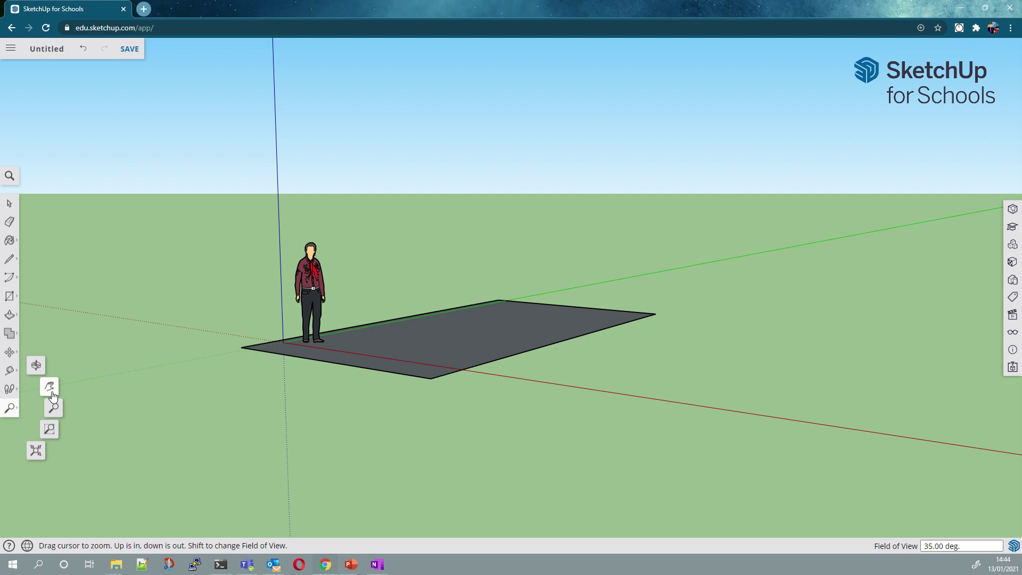
click(34, 365)
drag(456, 326, 494, 341)
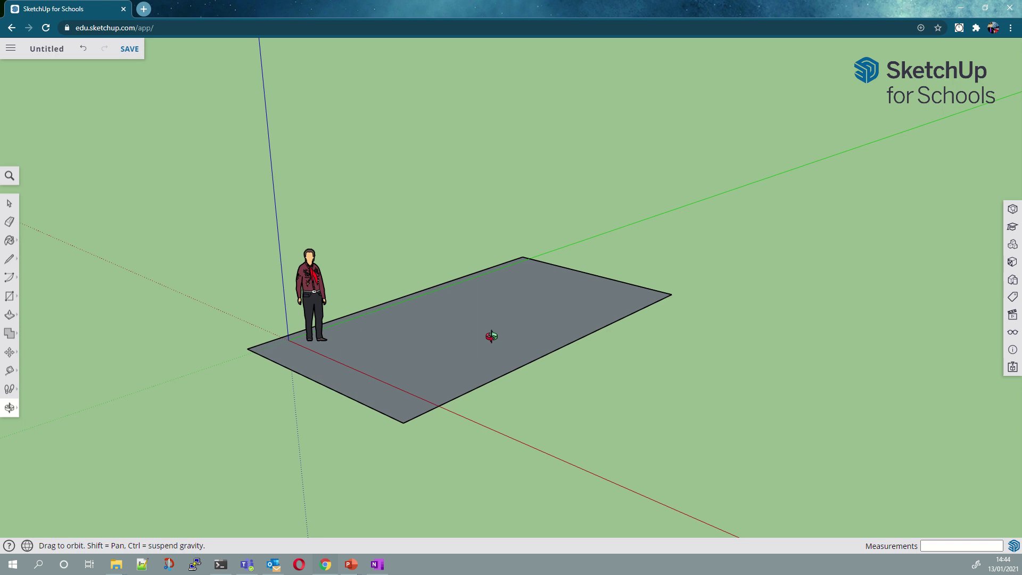
click(10, 316)
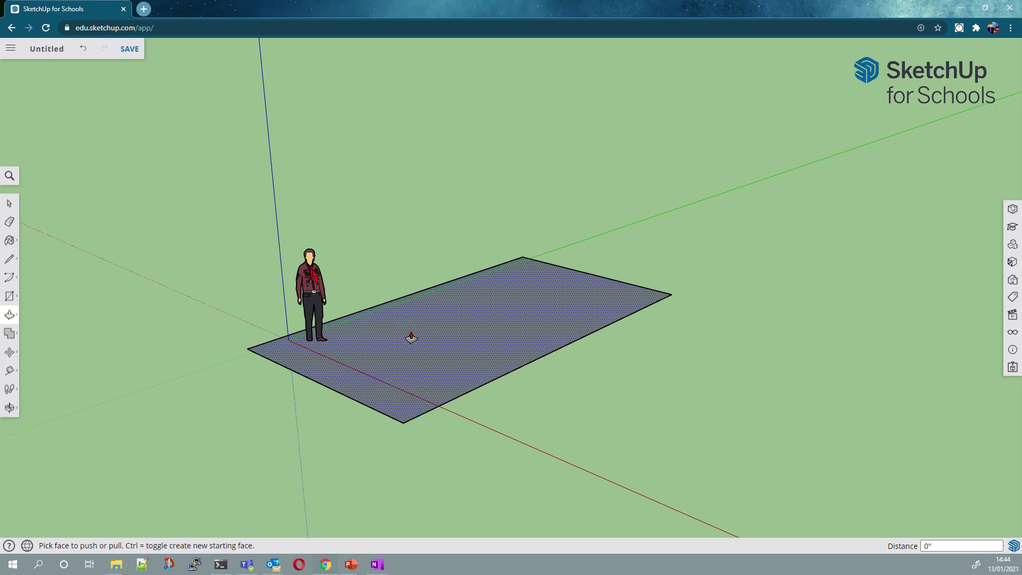
drag(411, 338, 412, 206)
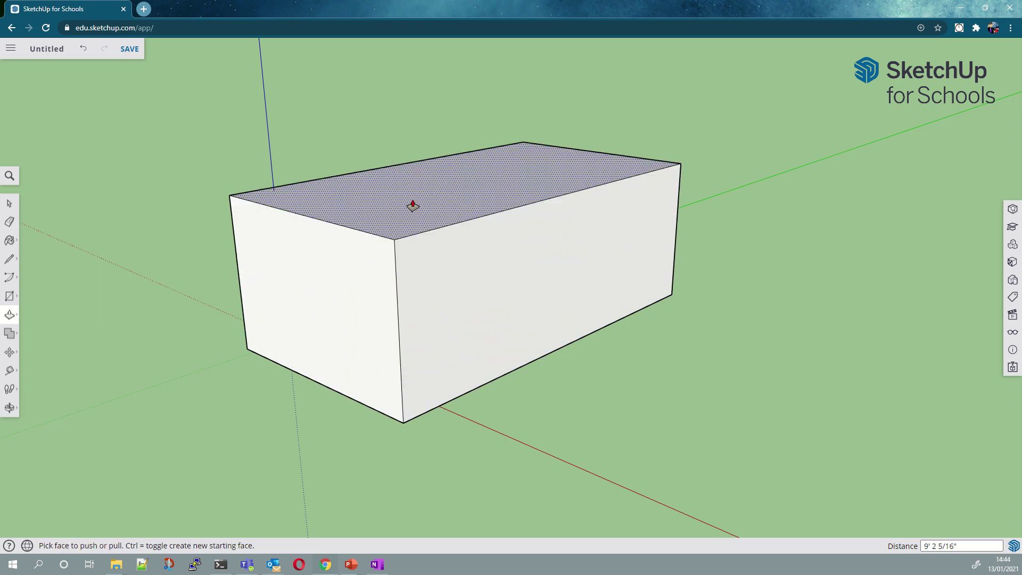
Step: Draw a line along the middle of the box's top face, joining the midpoints of its two short edges
click(10, 407)
click(36, 365)
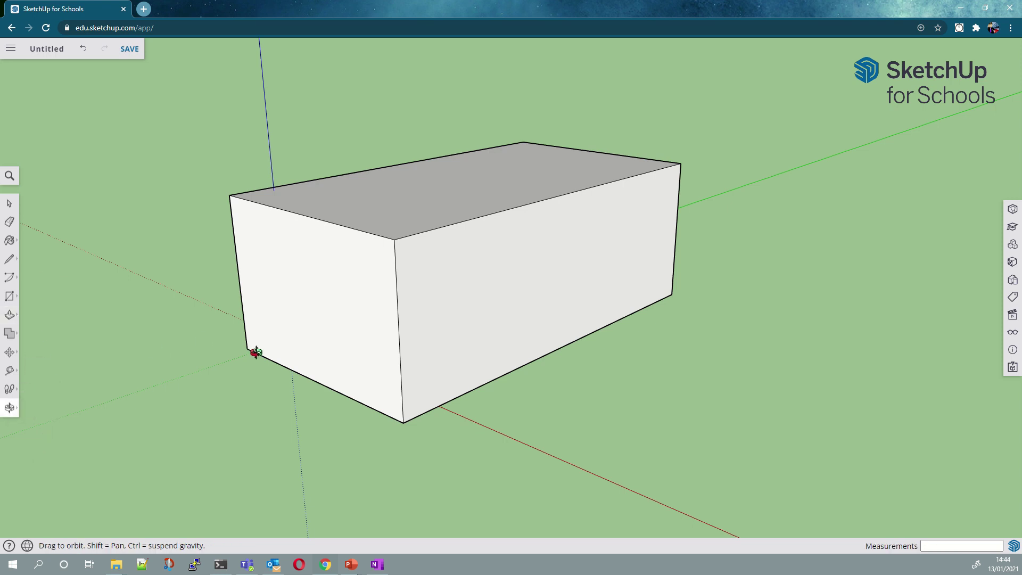
drag(256, 353, 412, 383)
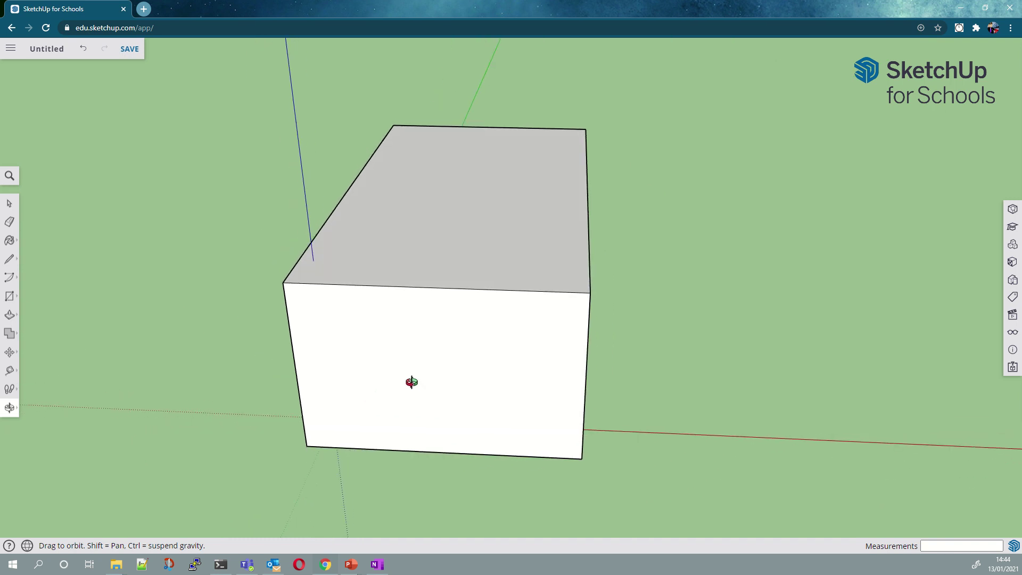
click(10, 259)
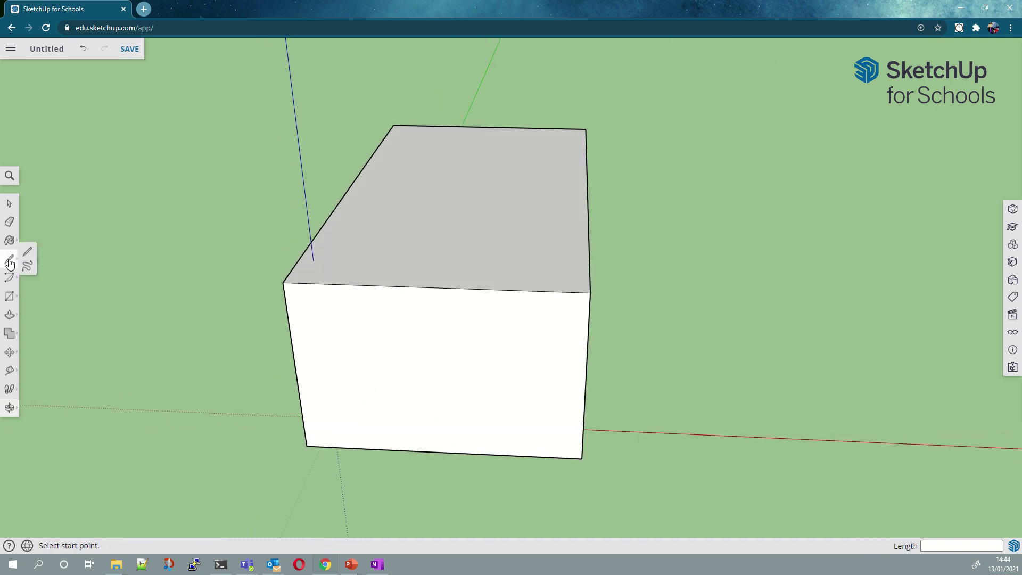
click(37, 250)
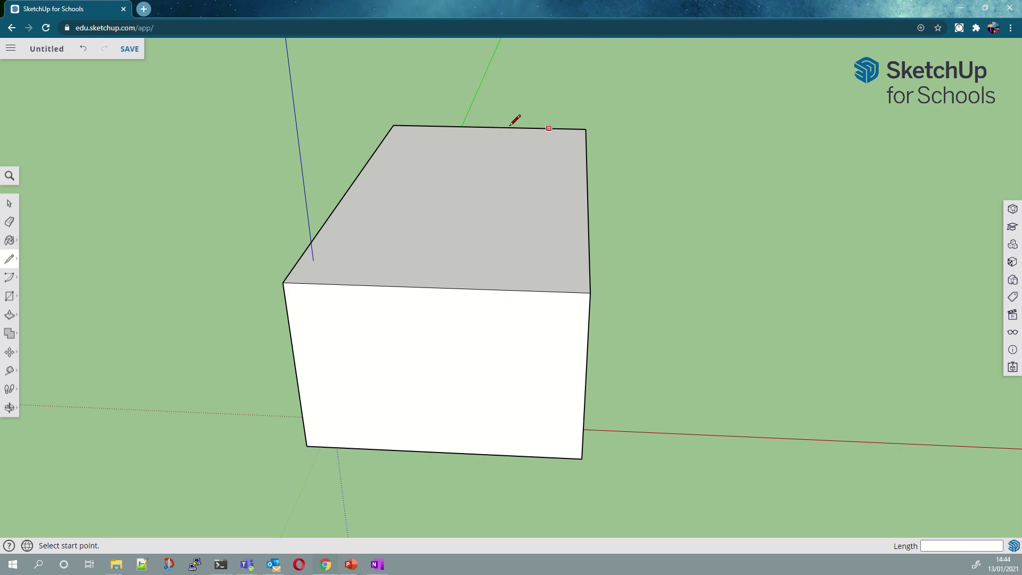
click(489, 126)
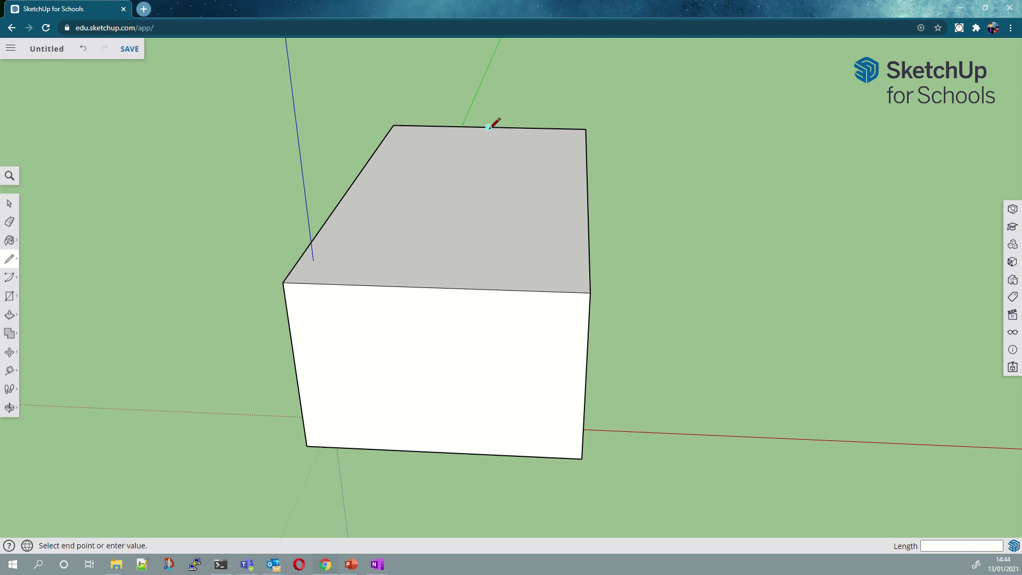
click(435, 287)
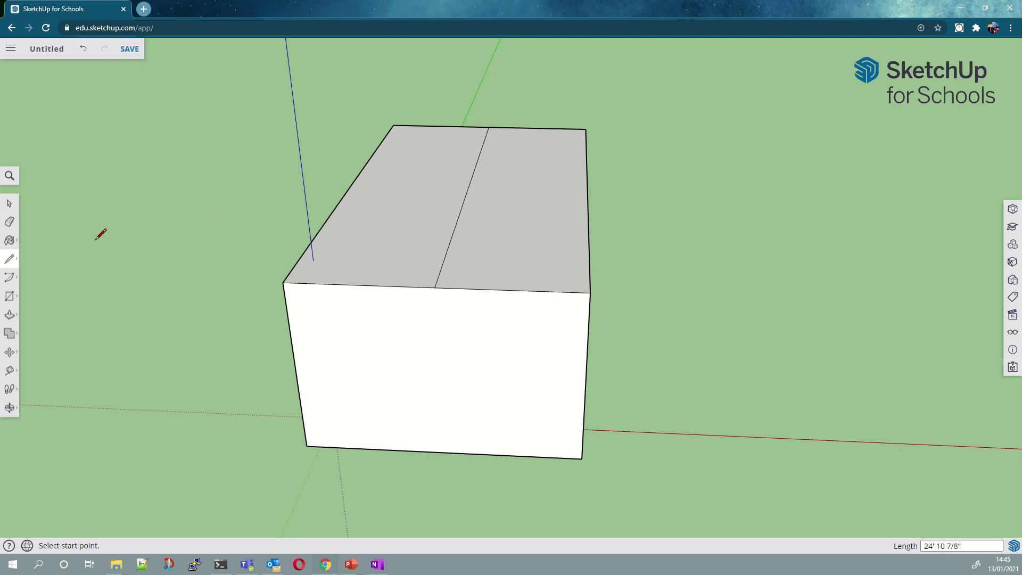
Step: Move the centre line of the top face up about 5' 4" along the blue axis to form a pitched roof
click(8, 353)
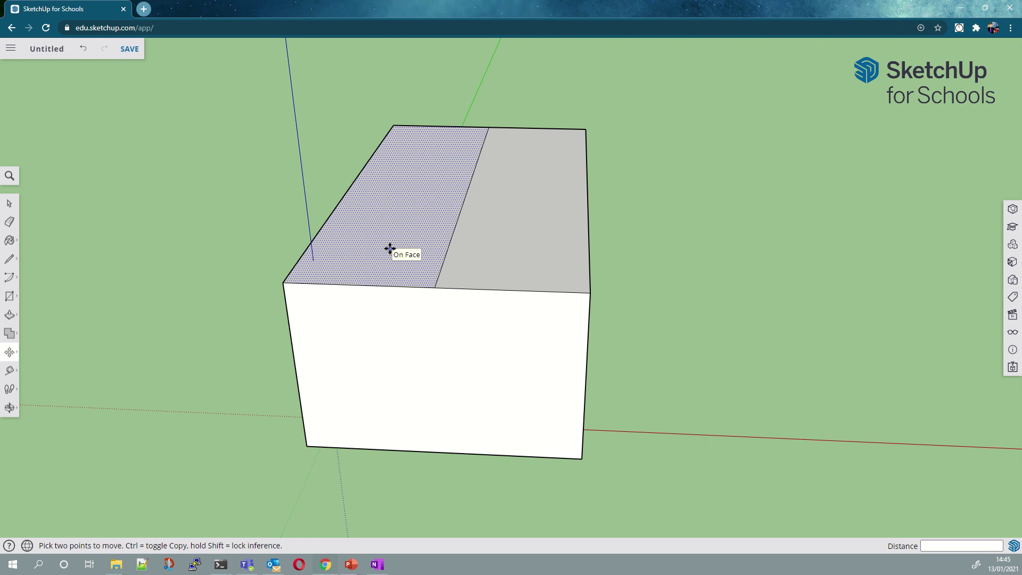
click(456, 216)
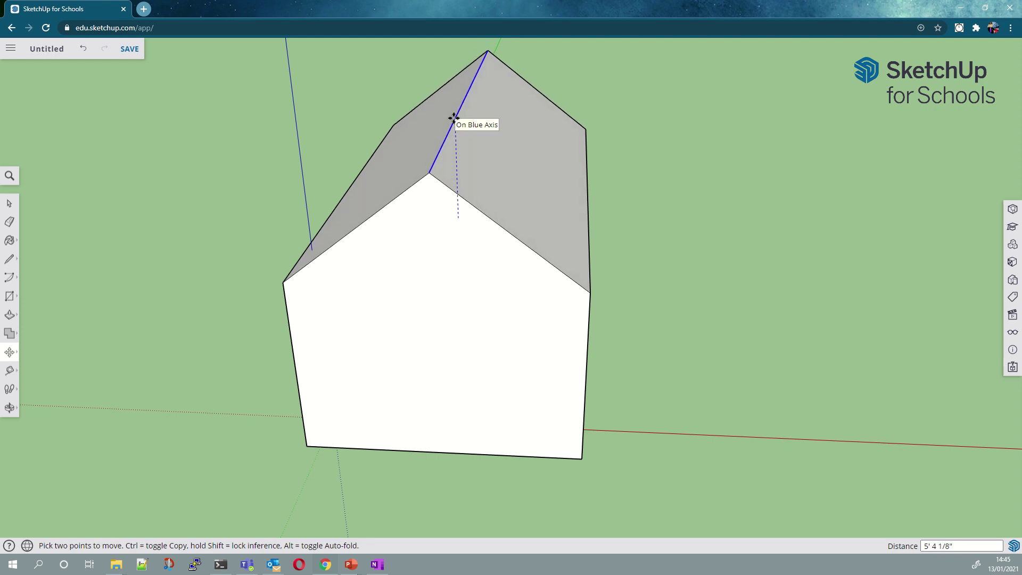
click(453, 118)
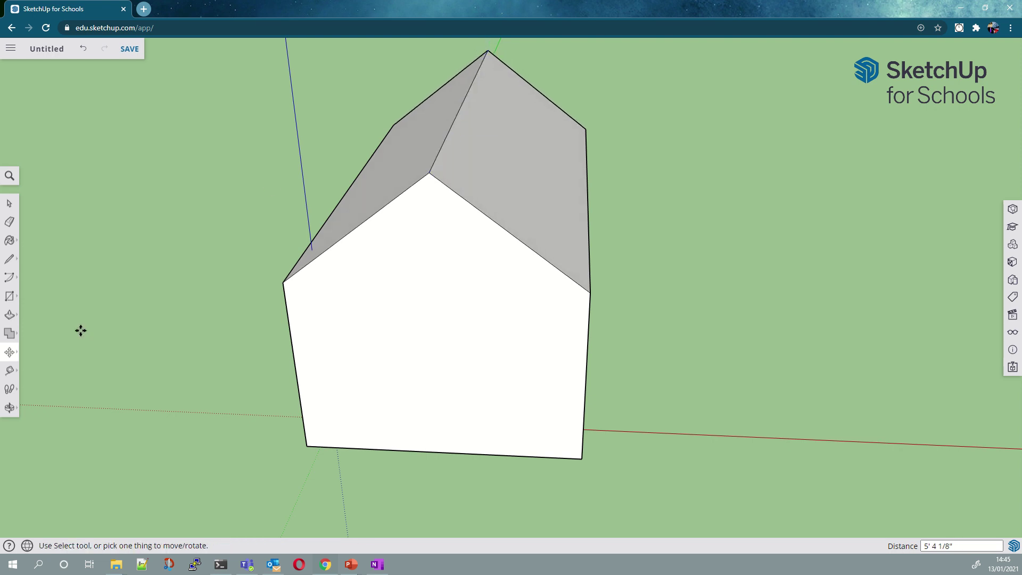
Step: Draw a window rectangle about 4' 6" by 3' 6" near the left end of the house's long side wall
click(10, 408)
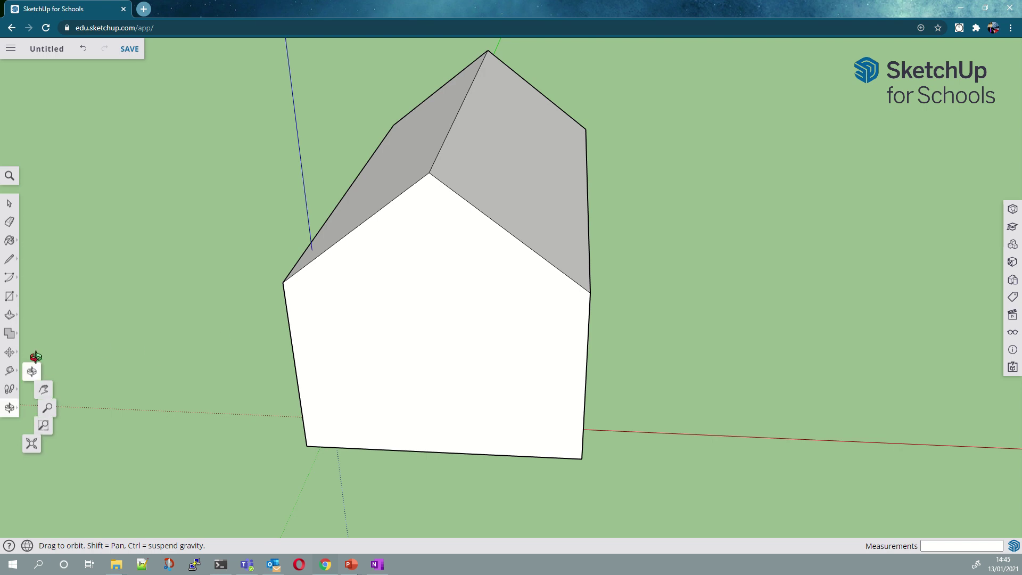
drag(326, 301, 552, 304)
drag(301, 265, 453, 350)
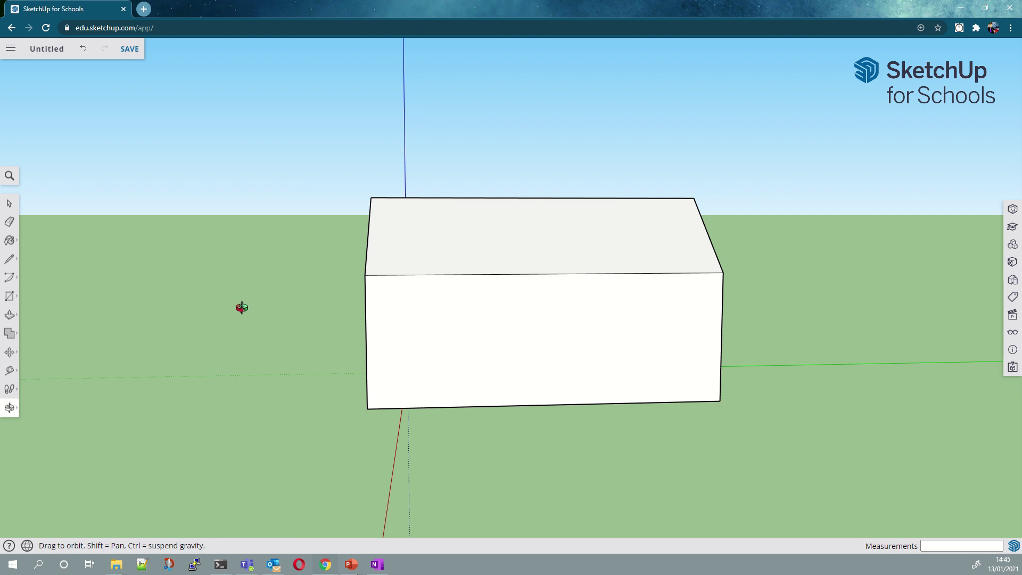
click(10, 296)
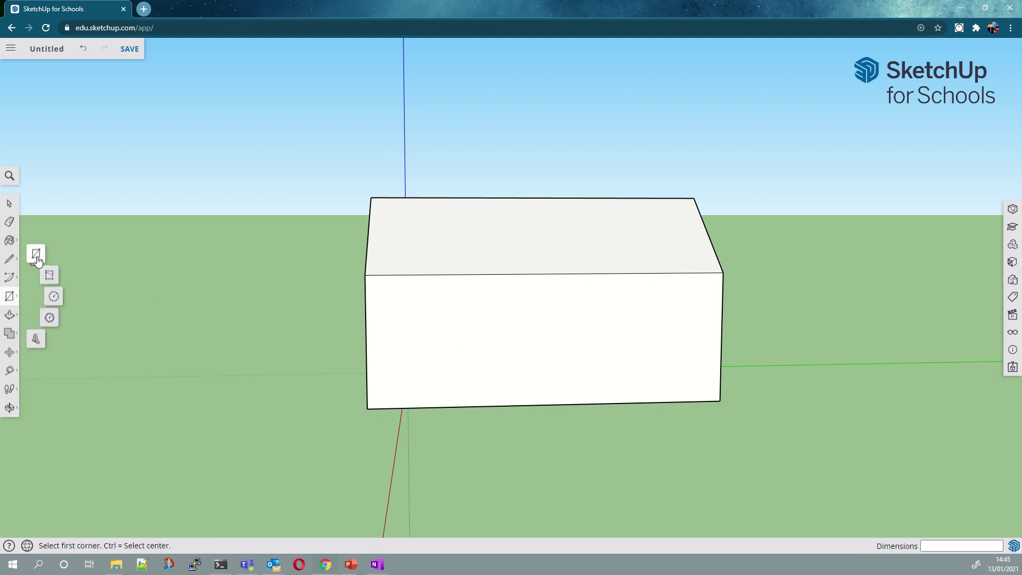
click(388, 294)
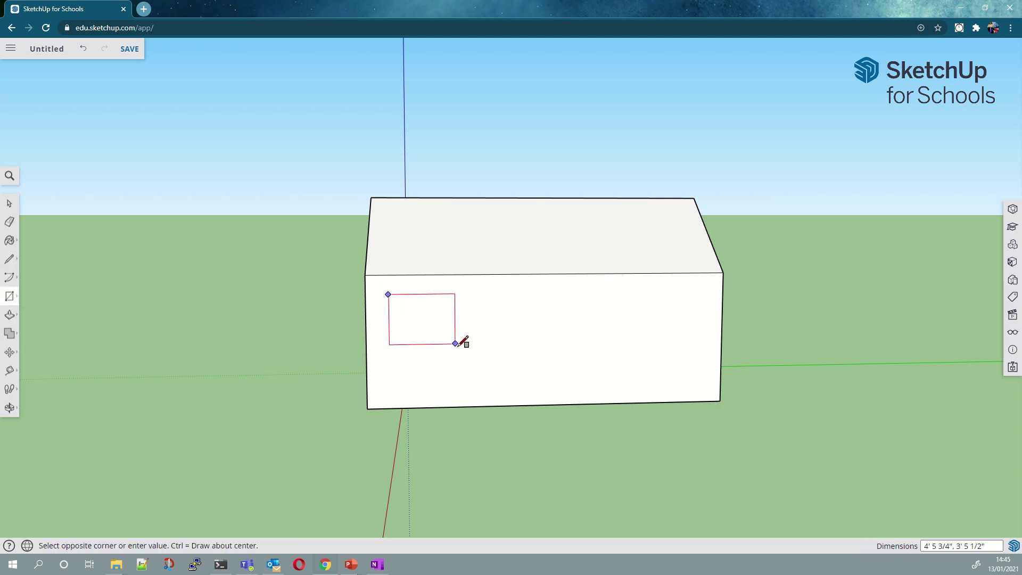
click(458, 345)
Step: Add a second window about 7' by 3' 6" near the wall's right end and a door about 4' 5" by 6' 9" between the windows
click(599, 295)
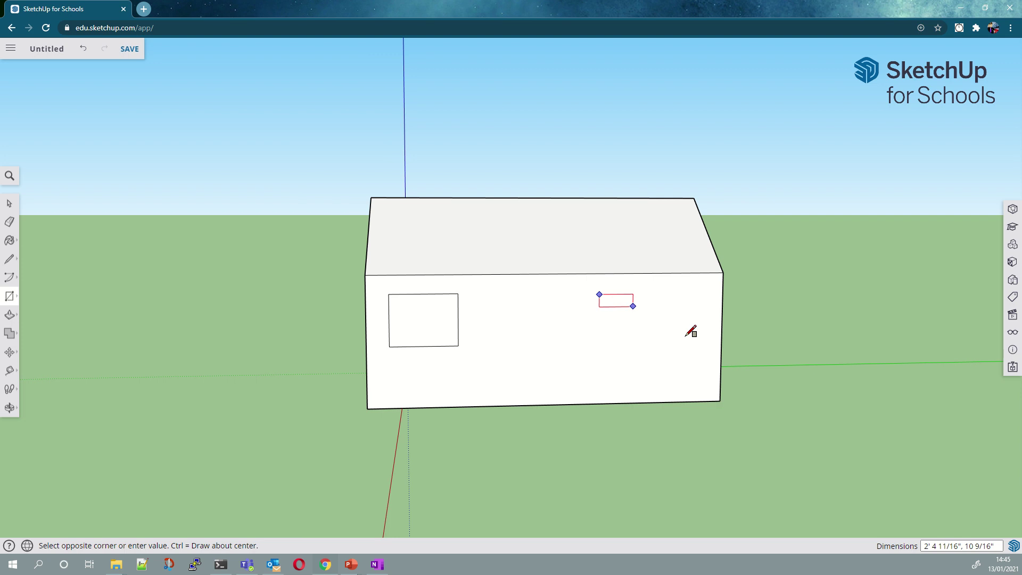
click(697, 344)
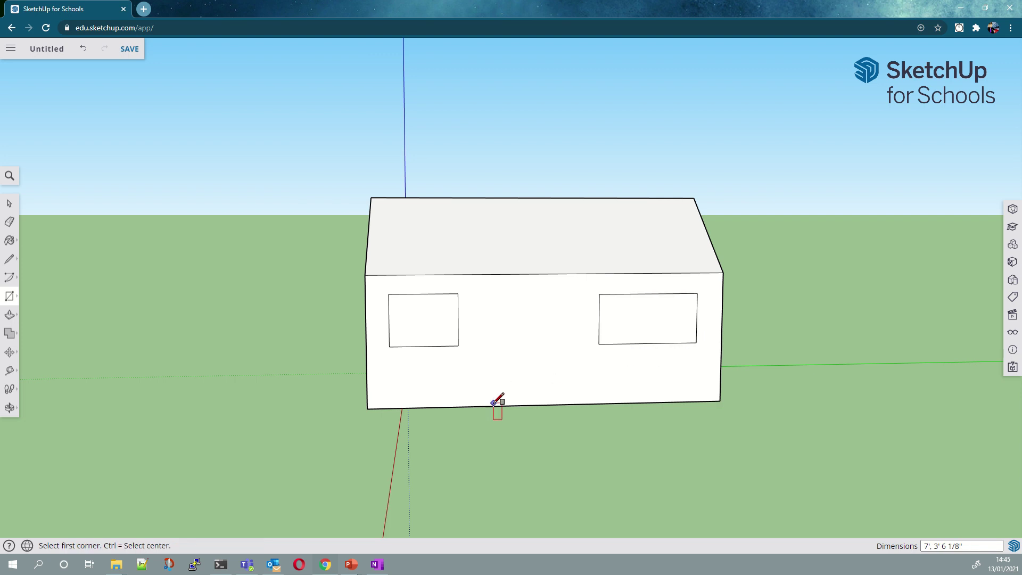
click(494, 406)
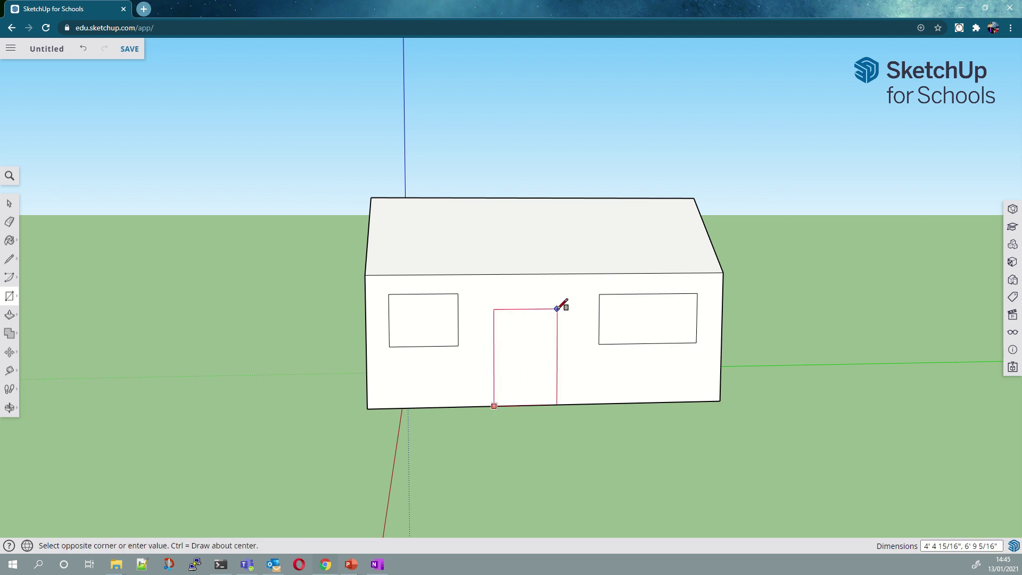
click(557, 309)
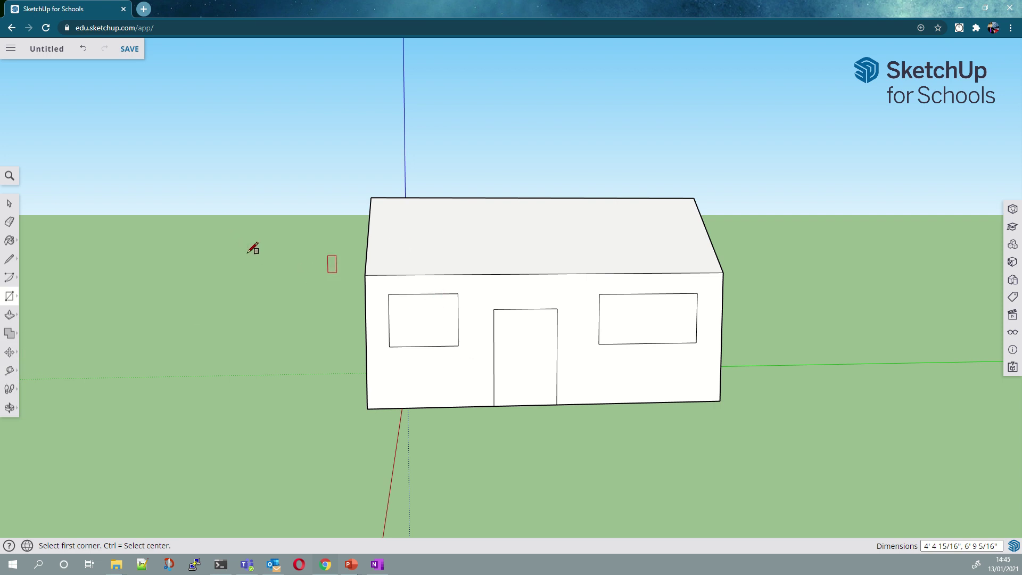
Step: Paint the long front wall and the adjoining gable wall with the red TG_tie material
click(9, 407)
click(40, 370)
drag(160, 344, 201, 337)
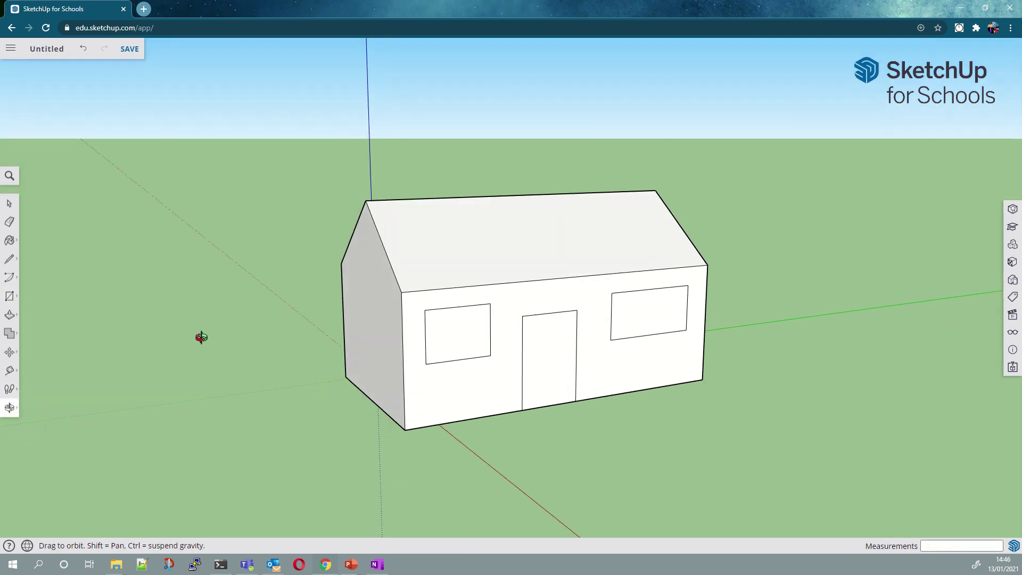
click(10, 242)
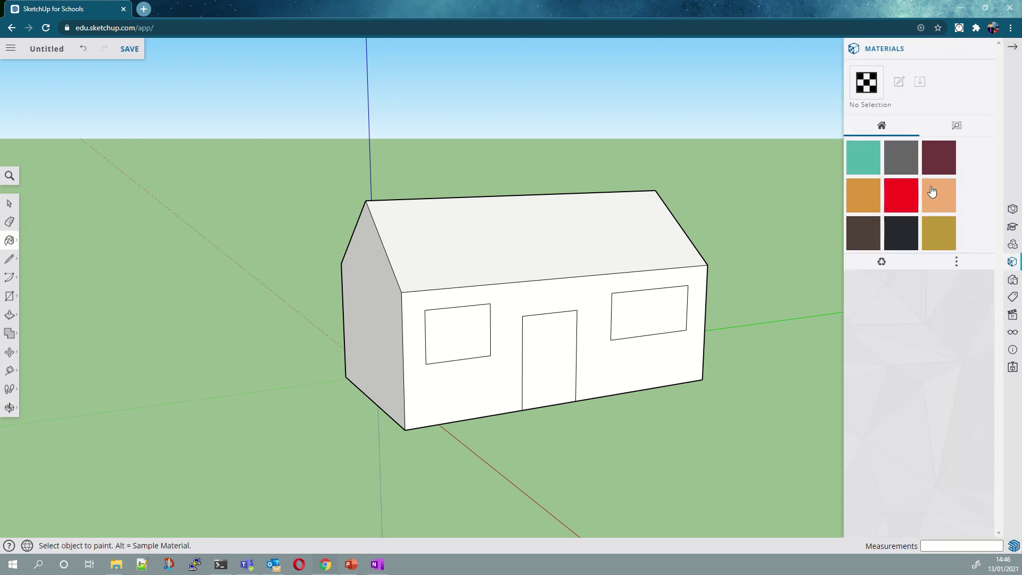
click(903, 201)
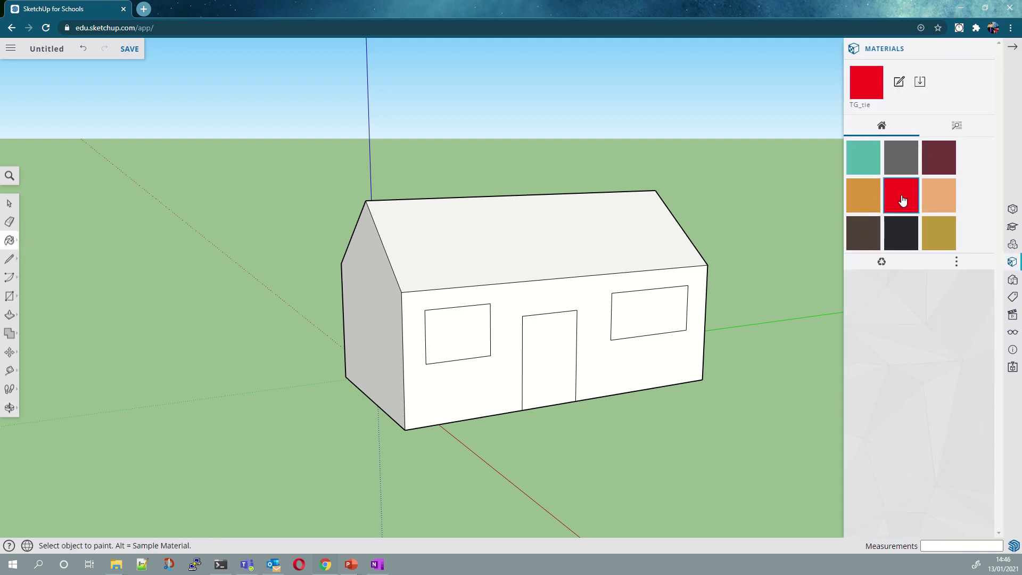
click(598, 288)
click(380, 292)
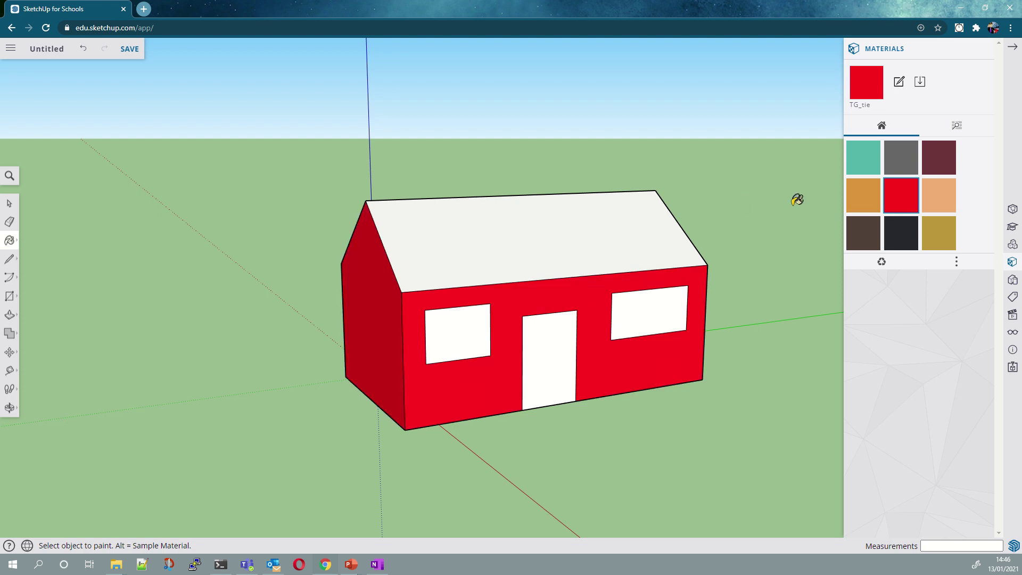
Step: Repaint the front wall and the gable wall with the orange TG_shirt pattern 1 material
click(859, 205)
click(589, 288)
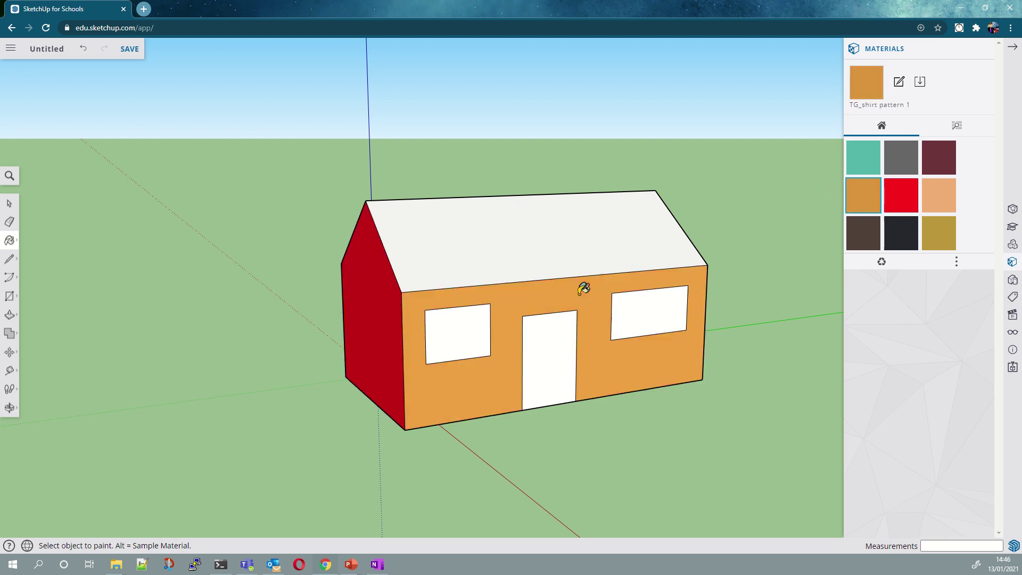
click(394, 307)
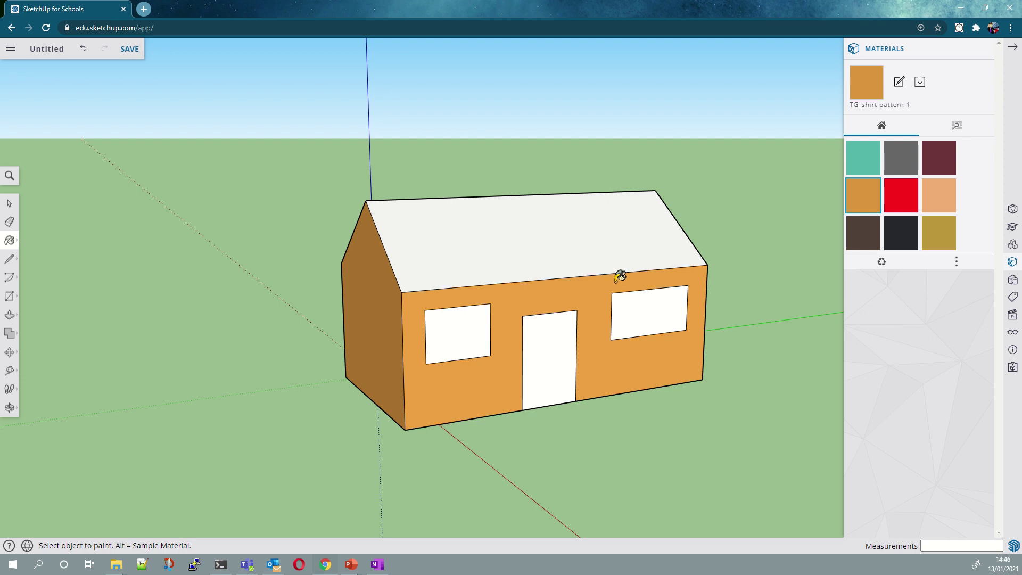
Step: Apply Brick Antique 01 from the Brick, Cladding and Siding materials to the front wall and the gable wall
click(958, 129)
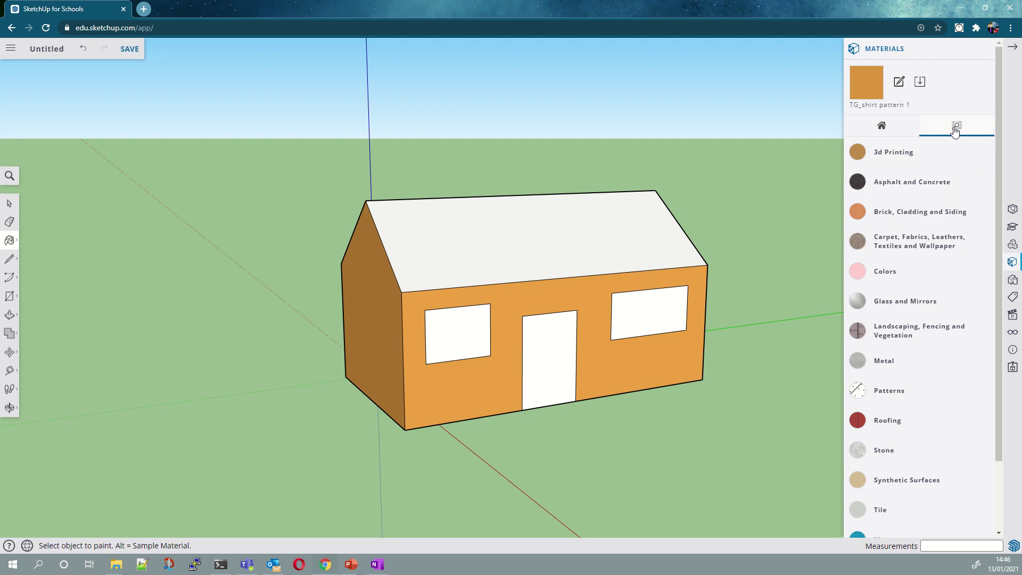
click(916, 212)
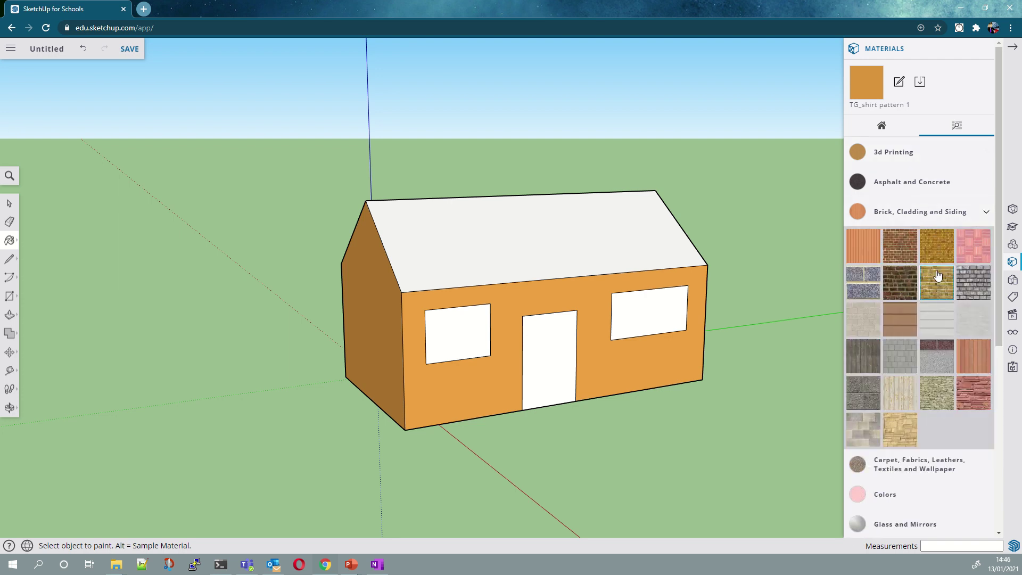
click(900, 245)
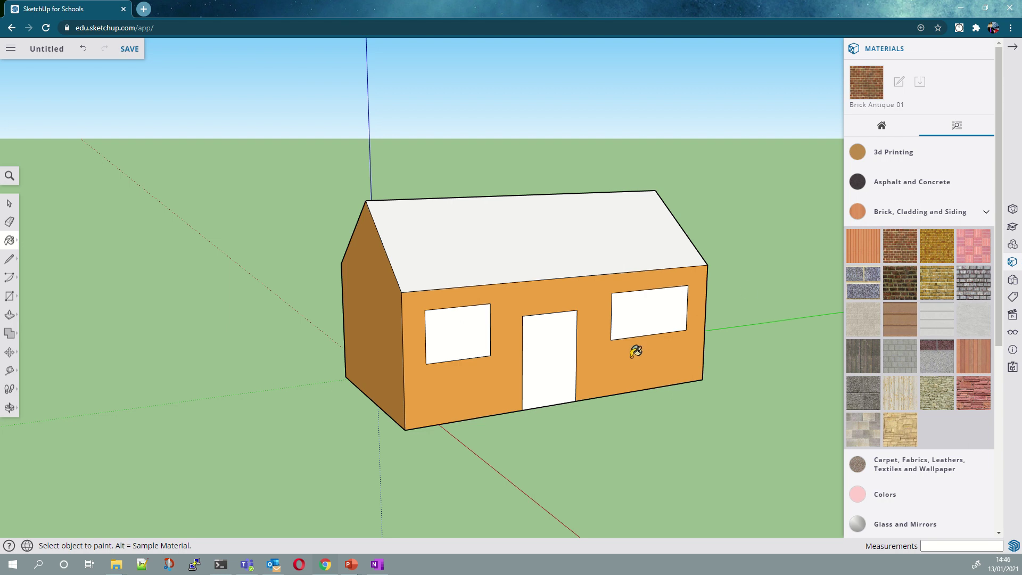
click(507, 343)
click(390, 315)
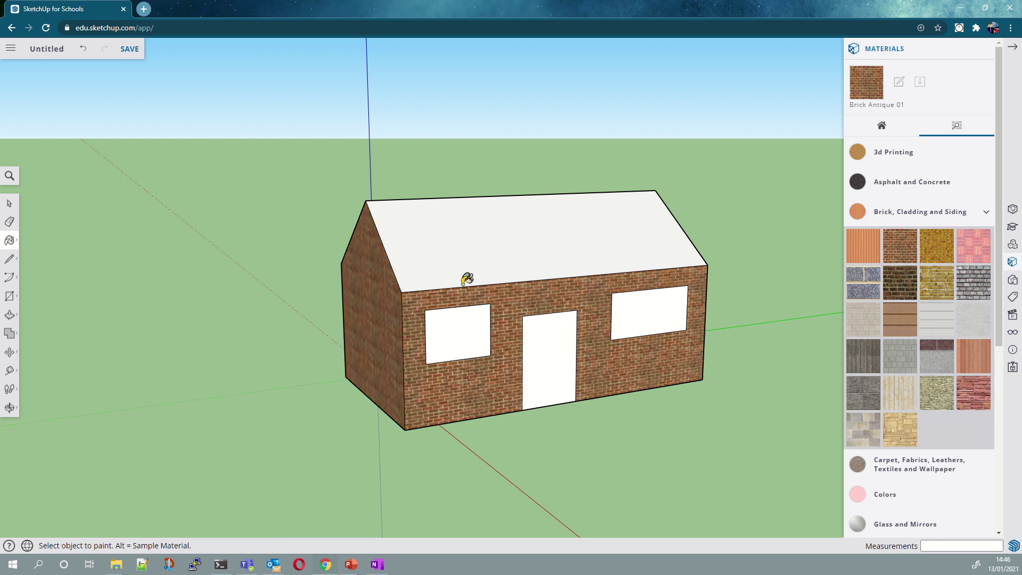
Step: Apply the Roofing Shingles Asphalt material to the front slope of the roof
click(985, 212)
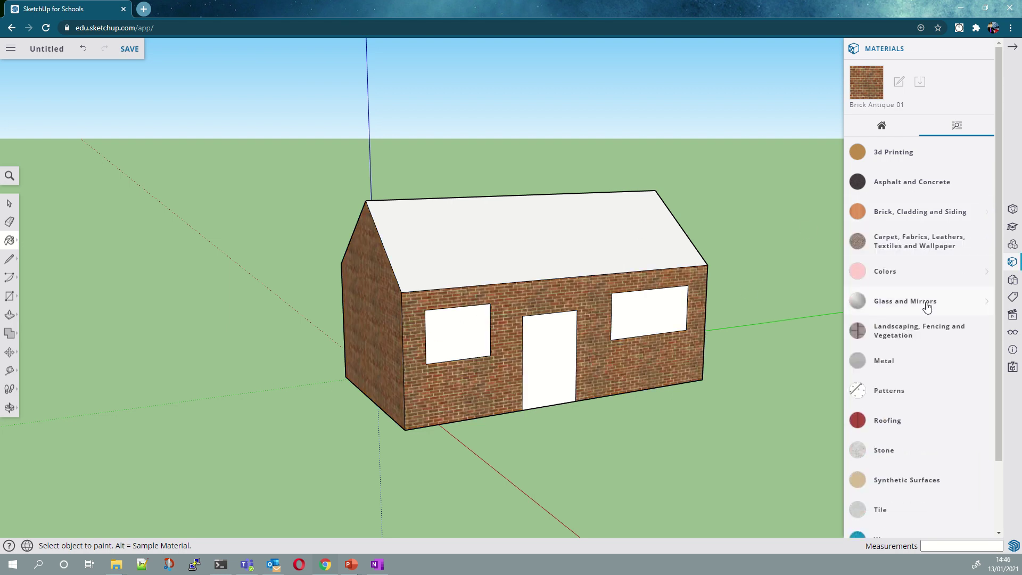
scroll(921, 346, down, 1)
click(889, 412)
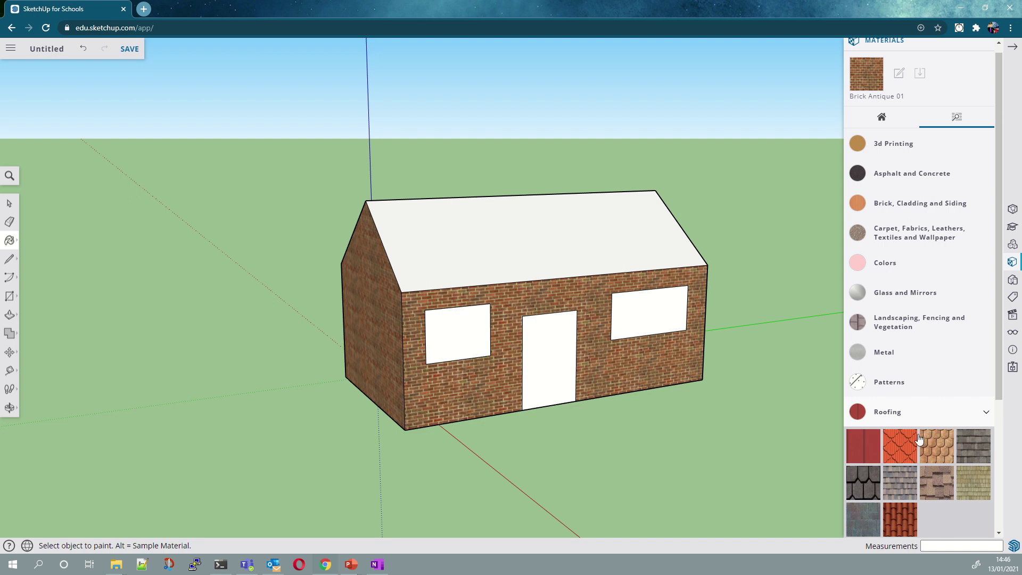
click(977, 447)
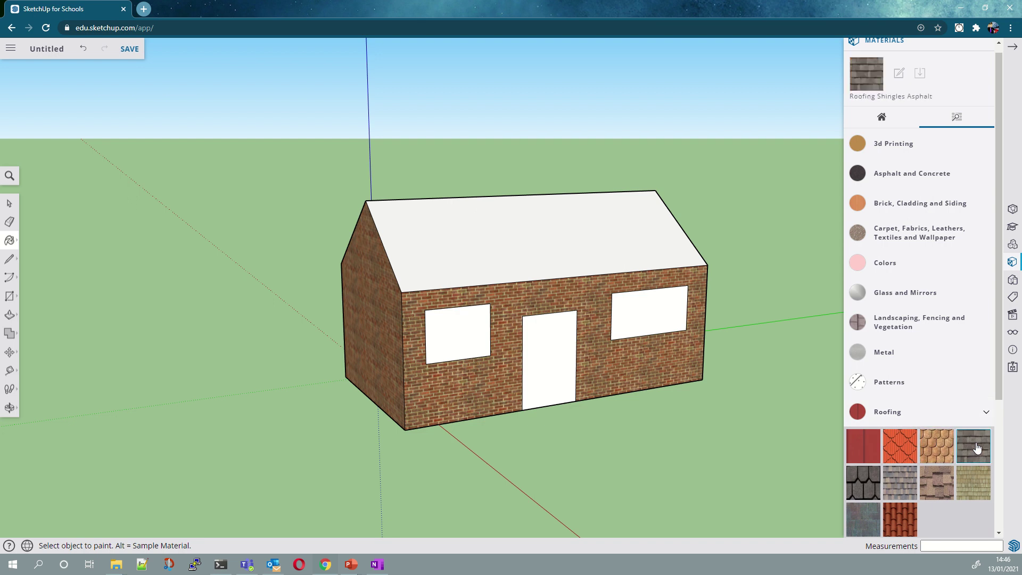
click(518, 232)
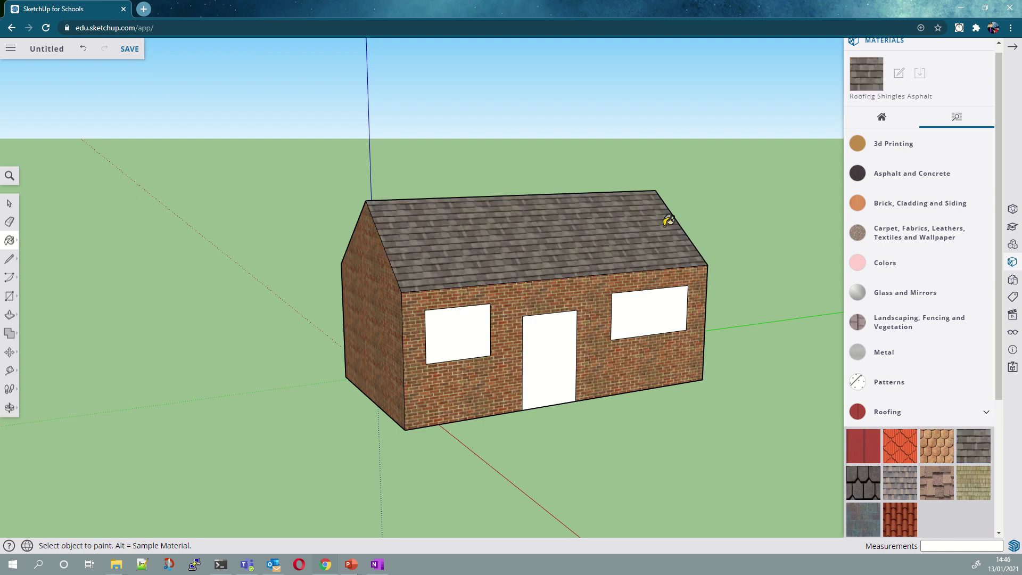
Step: Apply Translucent Glass Blue from the Glass and Mirrors materials to both windows in the front wall
scroll(924, 274, down, 2)
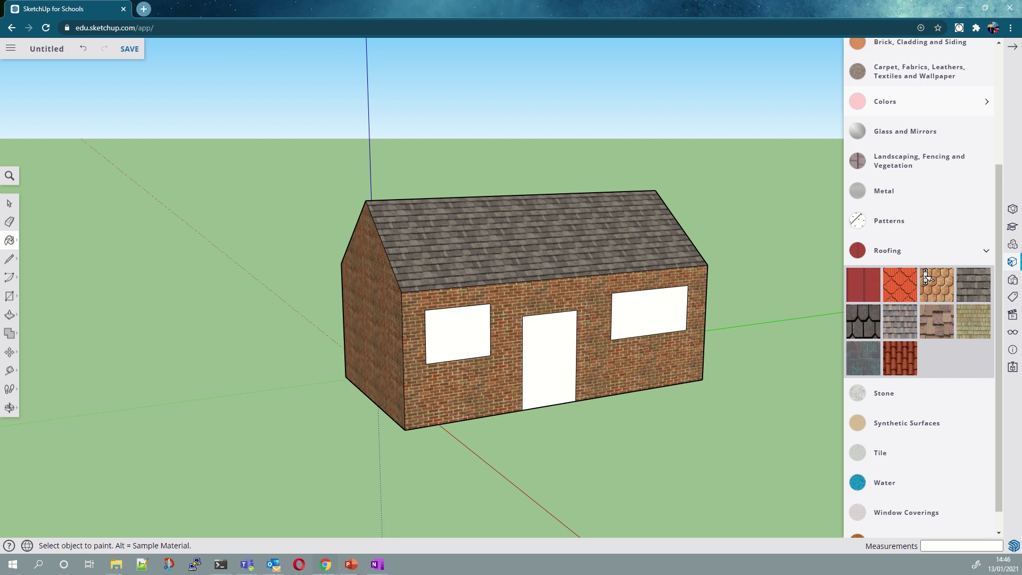
scroll(925, 277, down, 2)
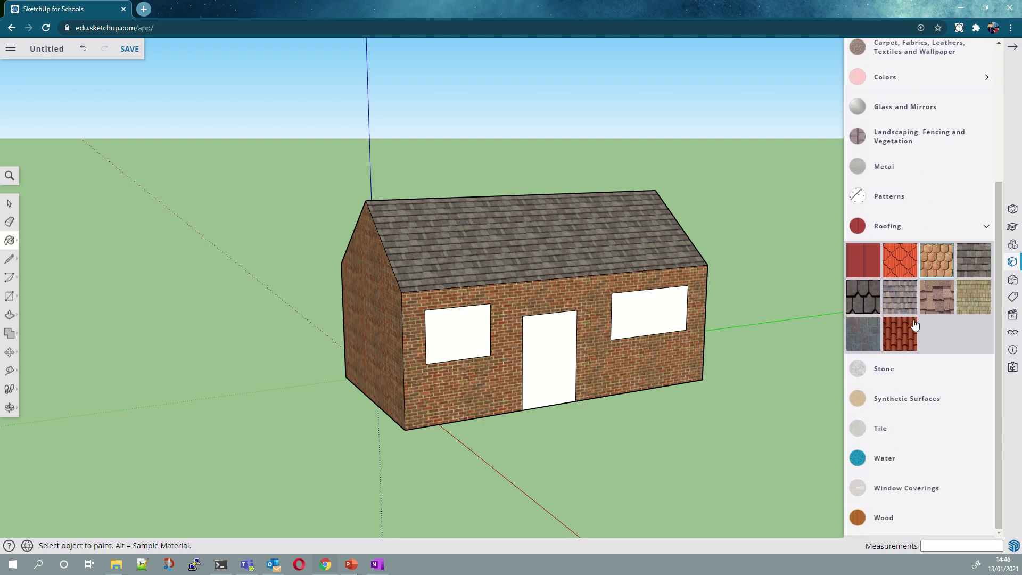
scroll(915, 453, up, 4)
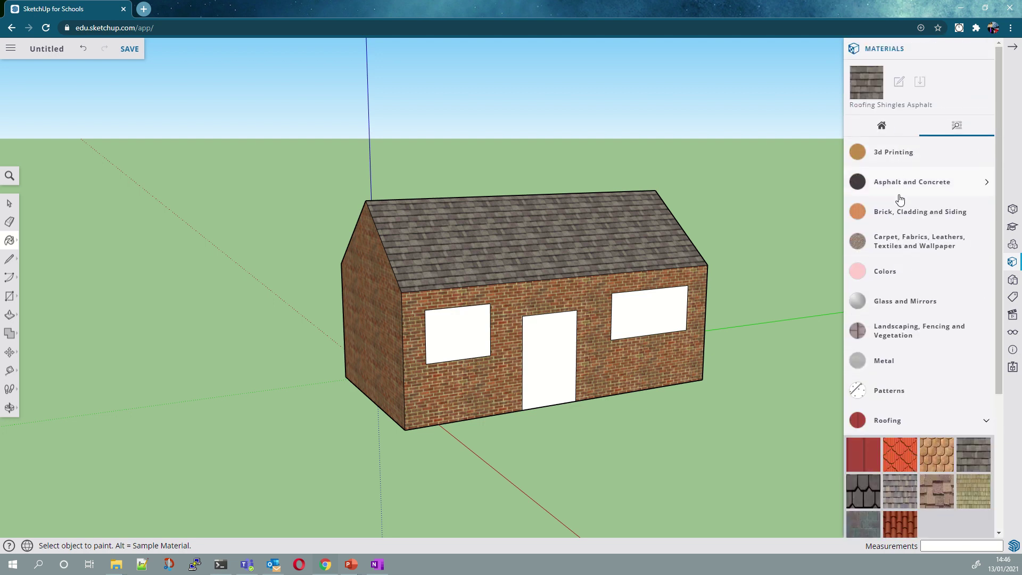
click(887, 305)
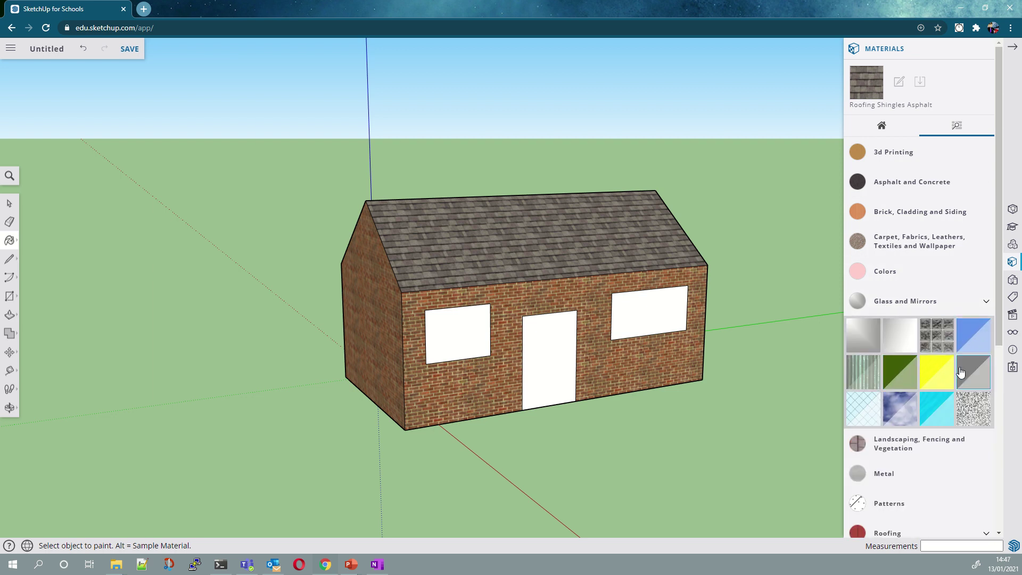
click(978, 342)
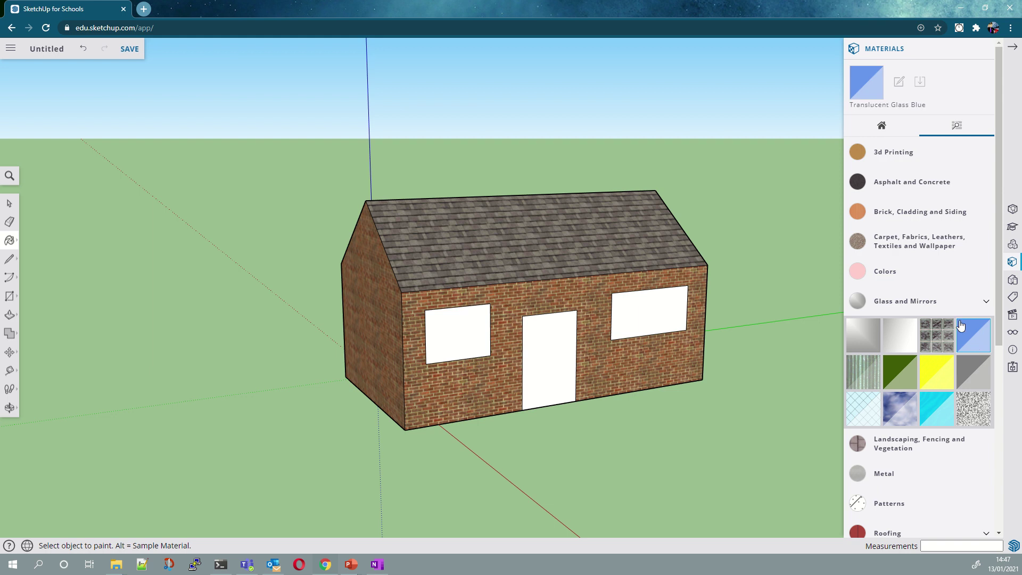
click(643, 308)
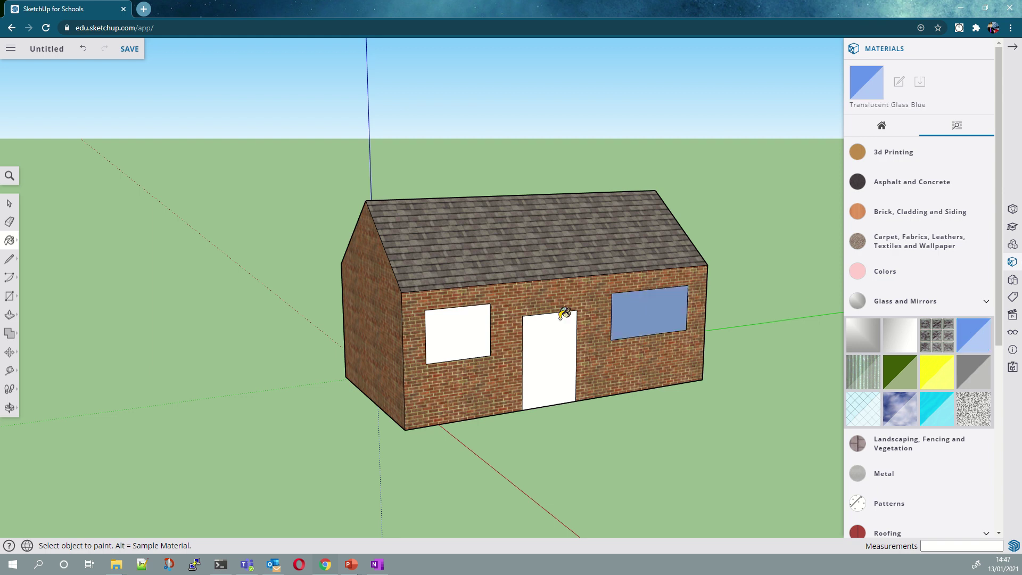
click(442, 324)
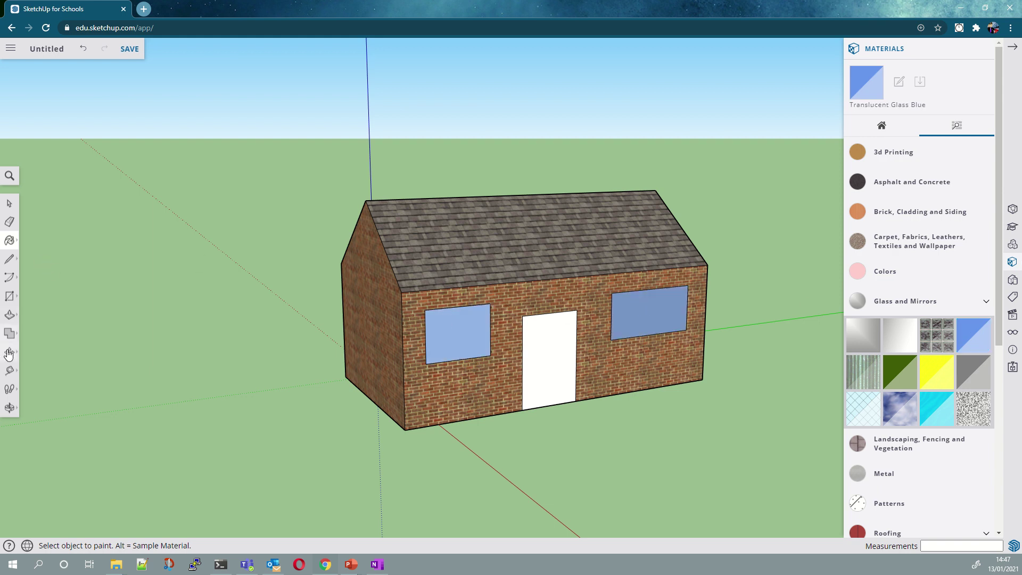
Step: Try the orange-brown Wood material on the front door and repaint the door with the pale grey-green wood grain
click(10, 407)
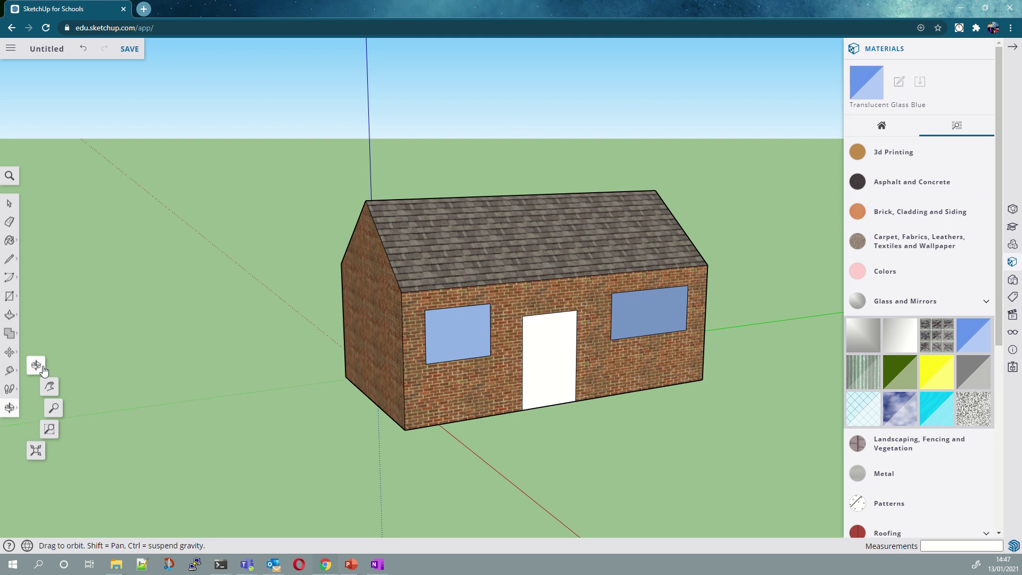
drag(496, 387, 411, 343)
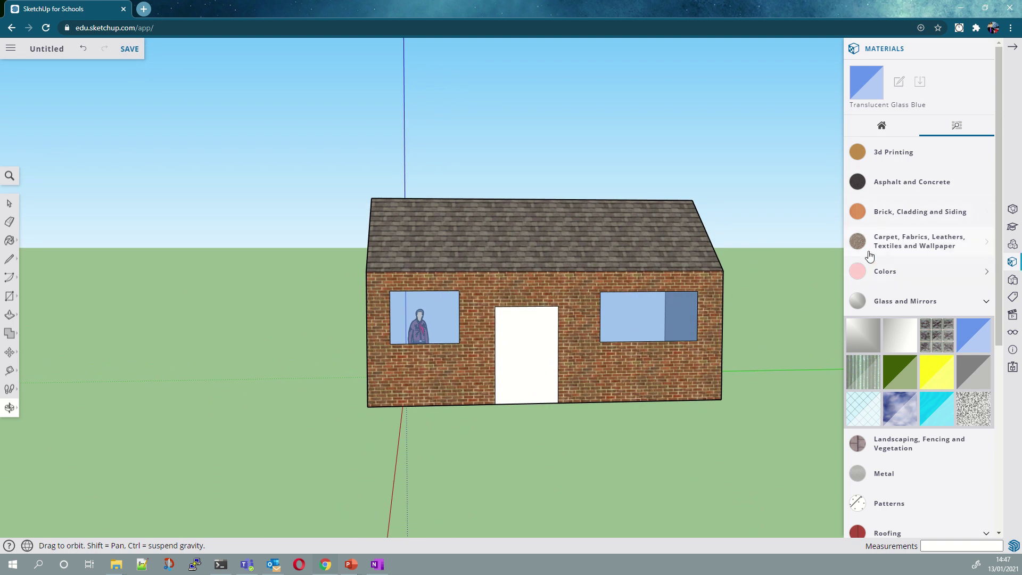
scroll(900, 394, down, 5)
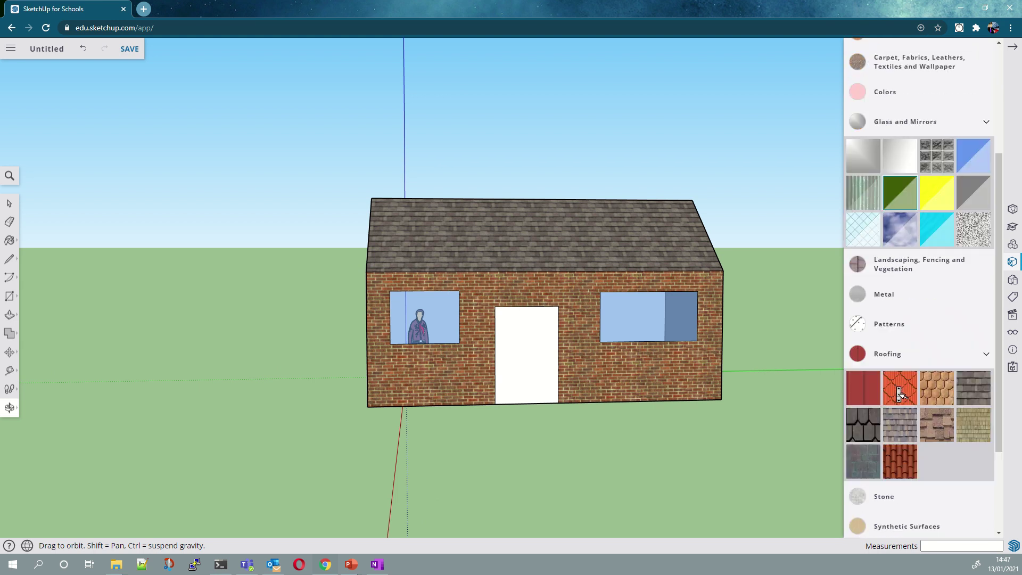
scroll(887, 502, down, 1)
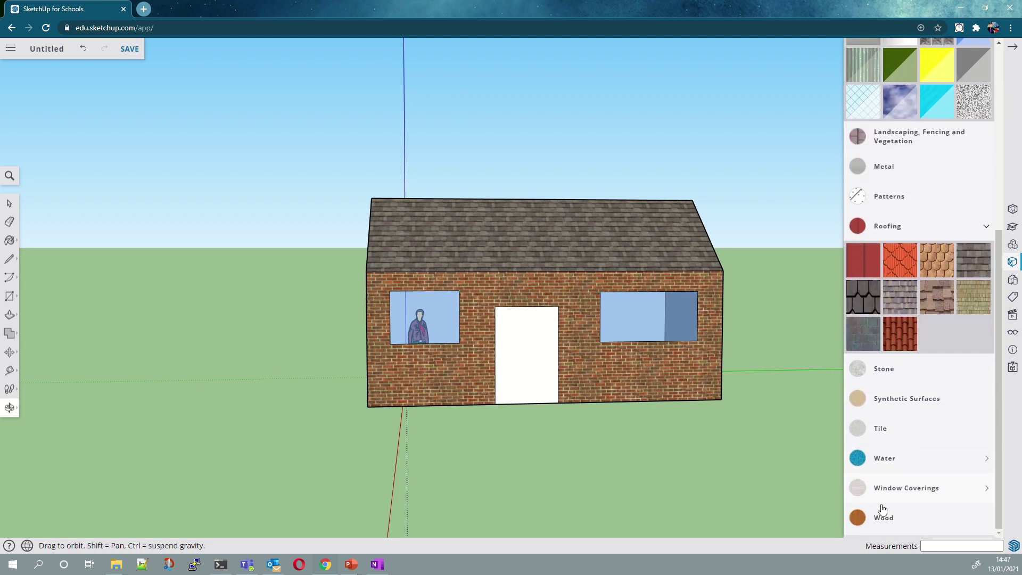
click(879, 522)
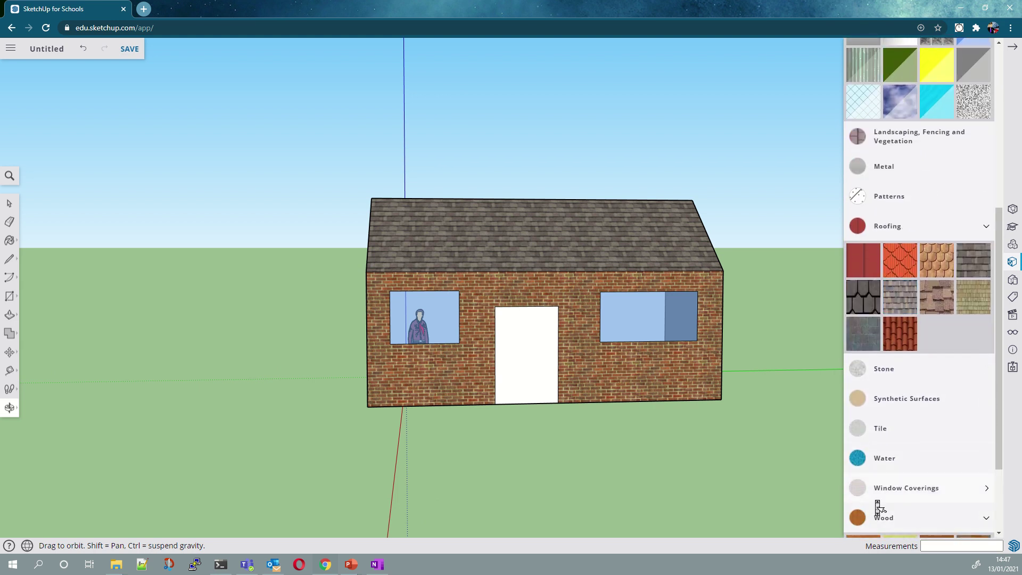
scroll(878, 495, down, 4)
click(863, 440)
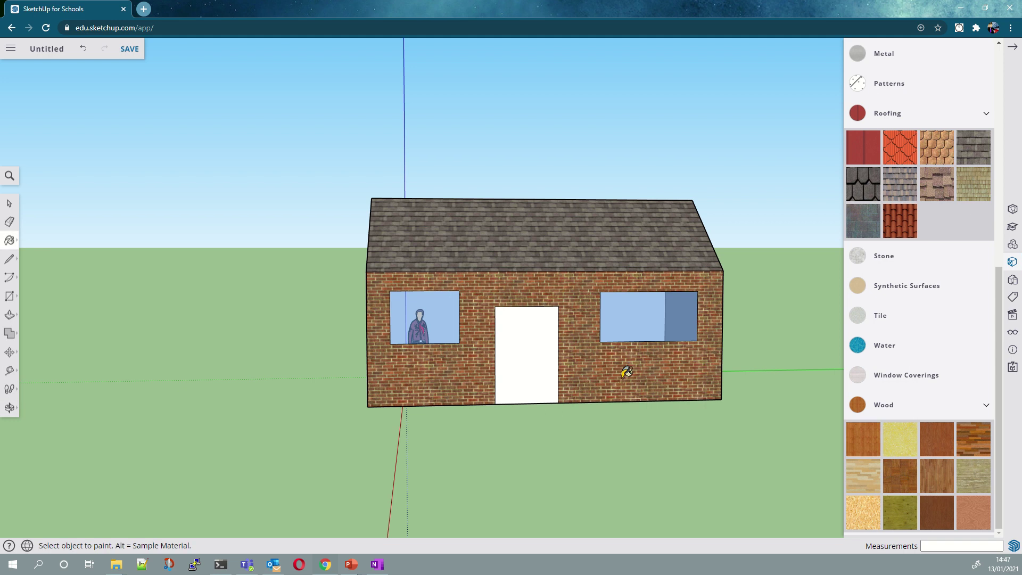
click(534, 349)
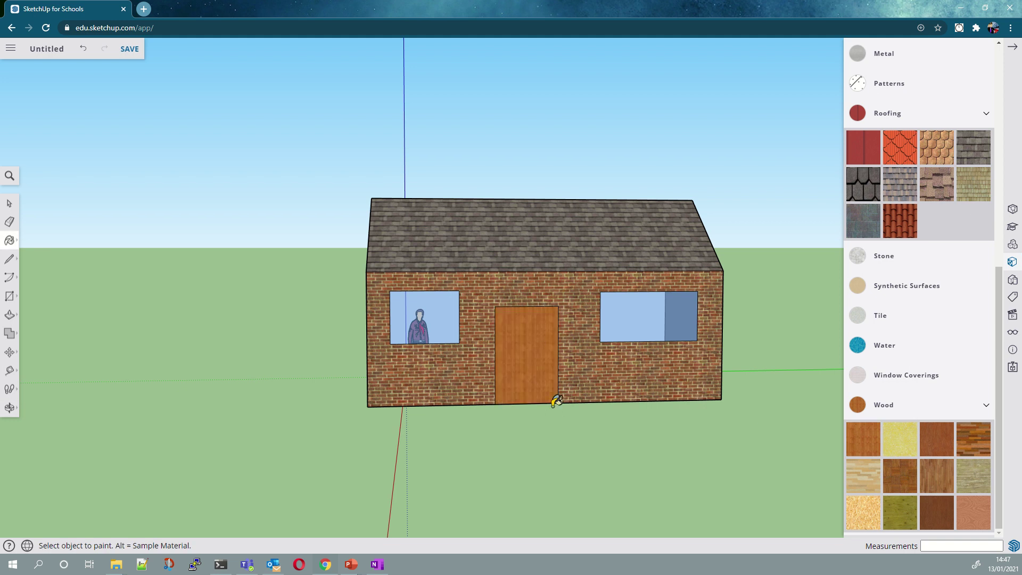
click(969, 481)
click(507, 321)
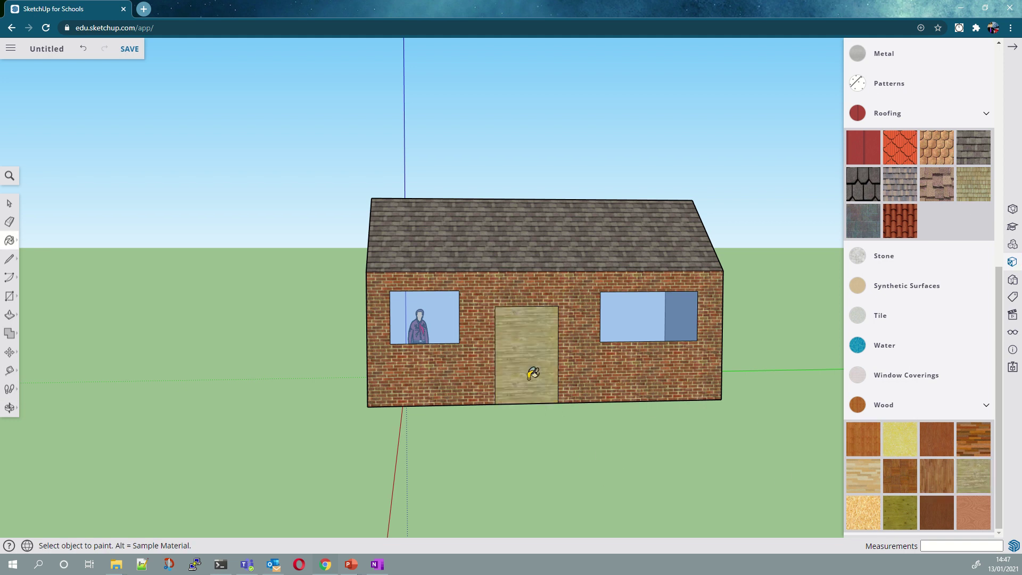
Step: Try to draw a ground rectangle about 26' 3" by 59' 6" around the house and undo it
click(9, 407)
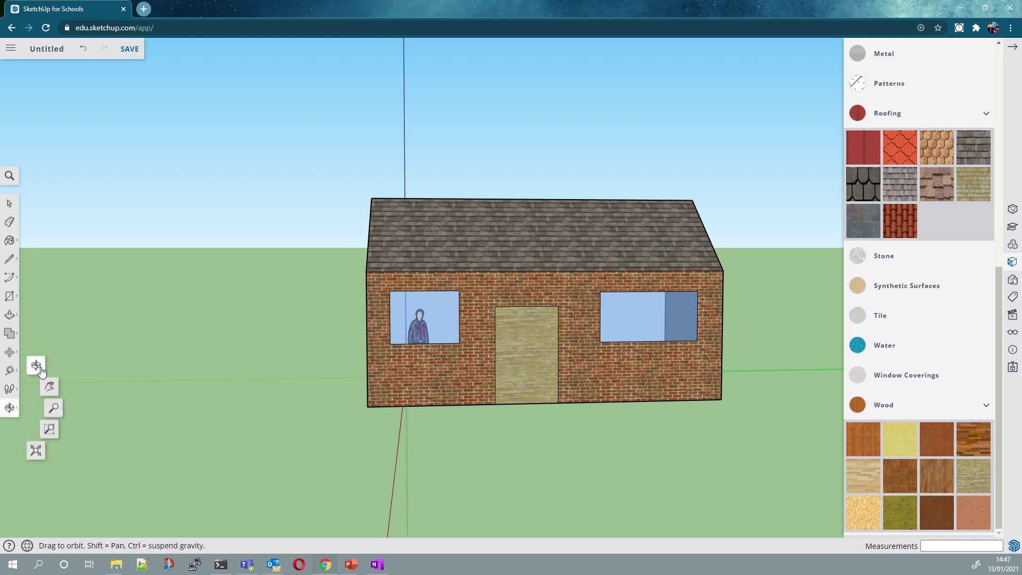
drag(223, 338, 348, 380)
scroll(301, 373, down, 5)
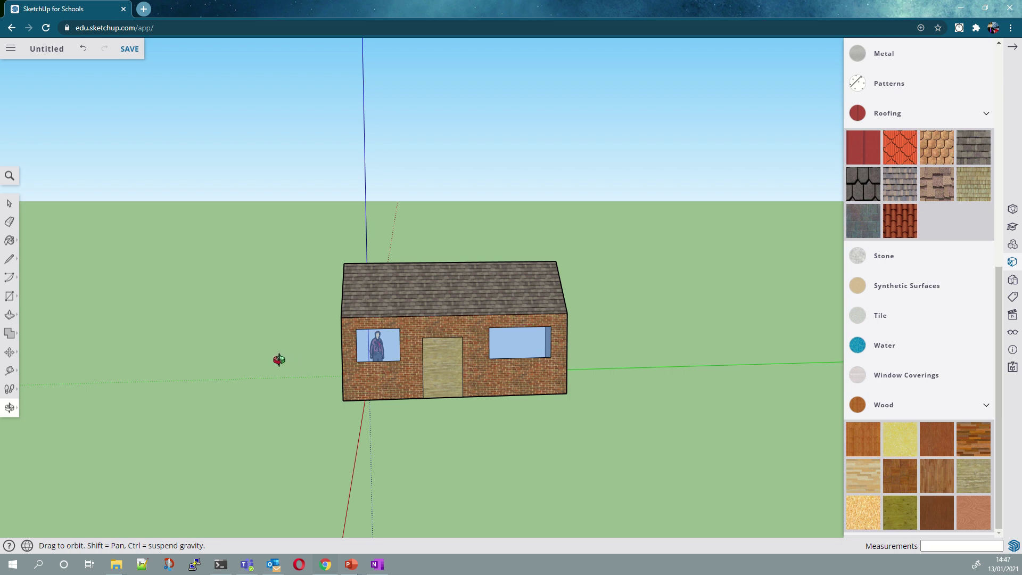
drag(279, 360, 65, 310)
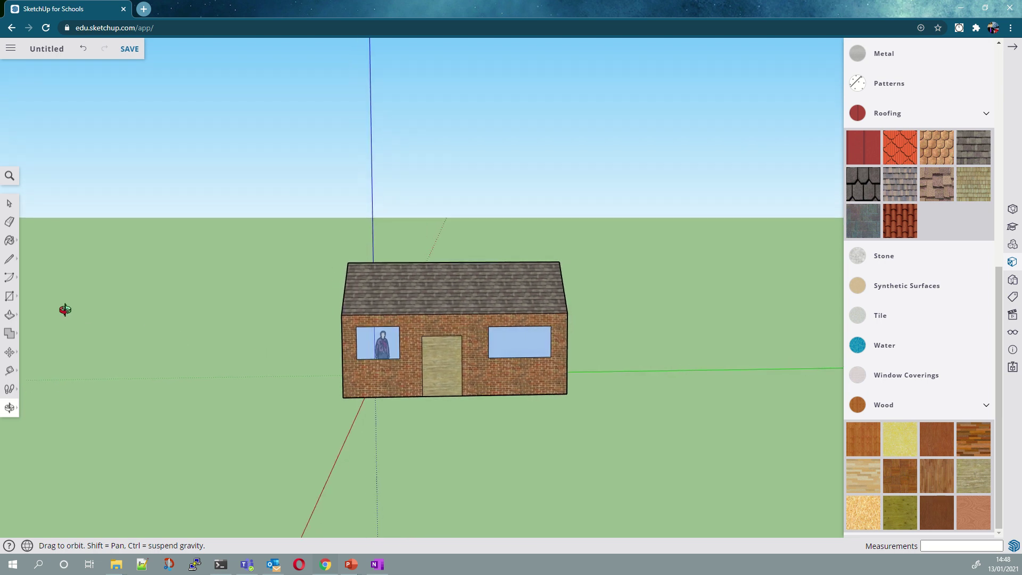
click(10, 297)
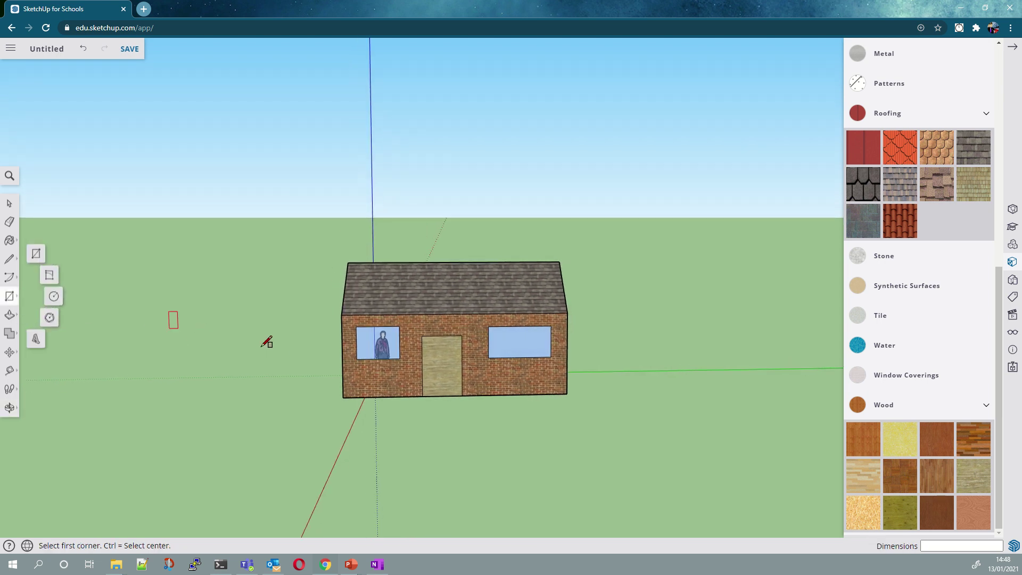
click(36, 254)
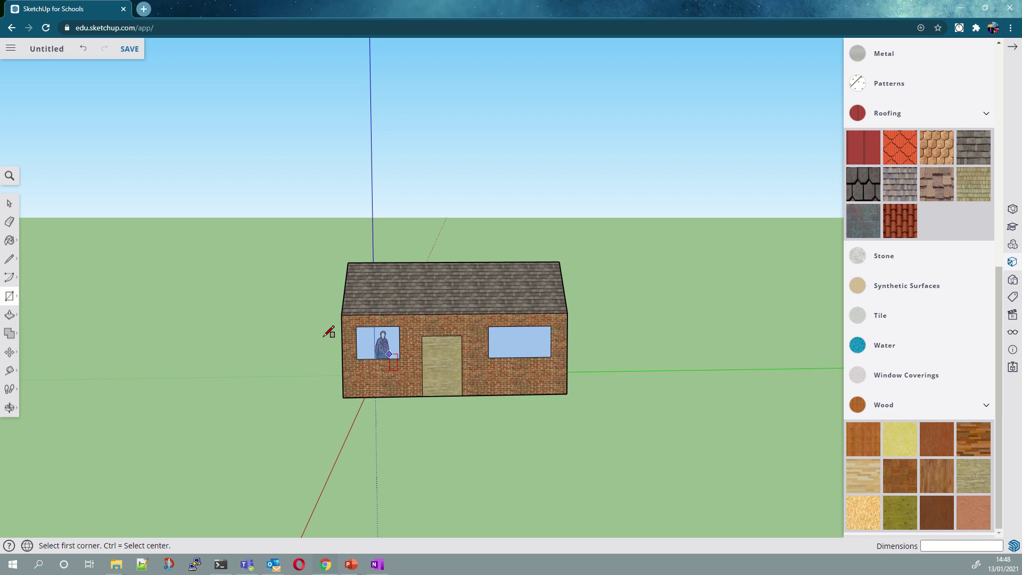
click(251, 313)
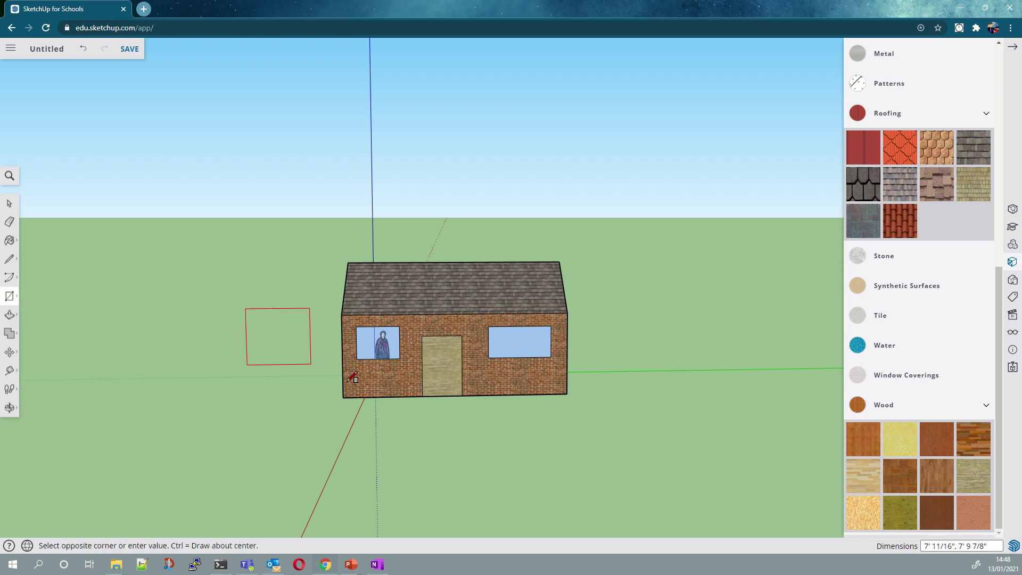
click(710, 501)
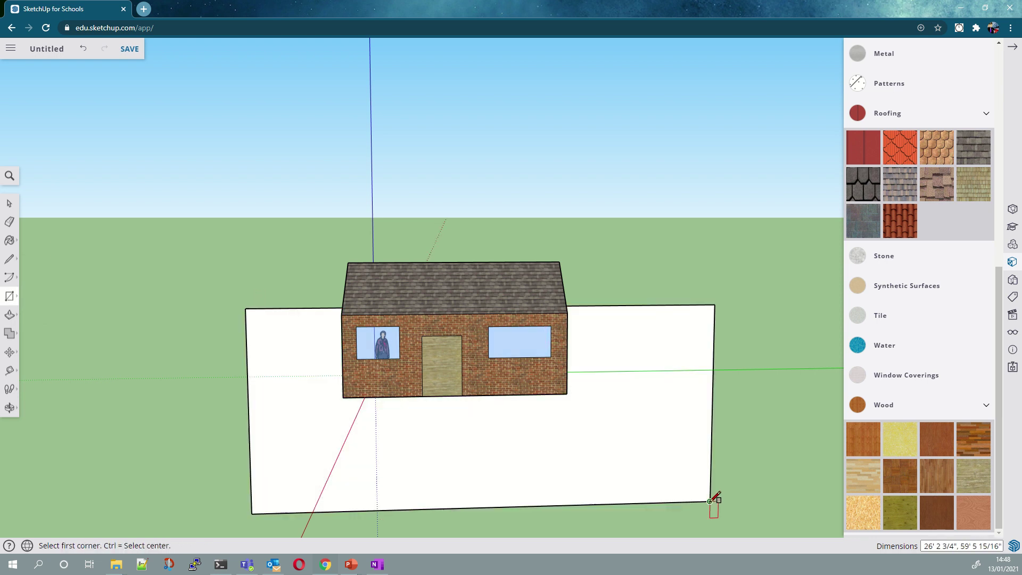
click(9, 409)
click(38, 367)
drag(160, 379, 116, 410)
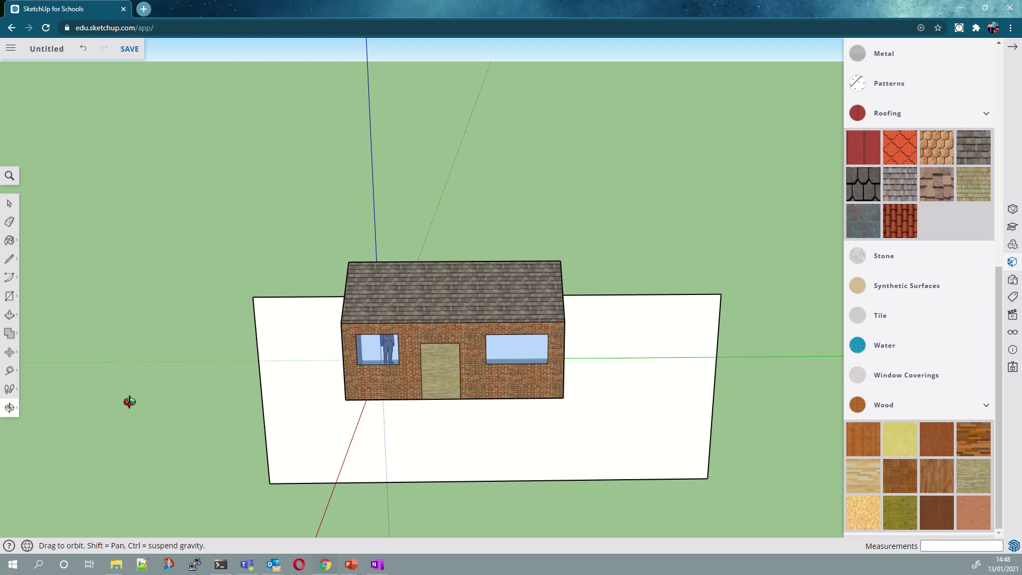
key(ctrl+z)
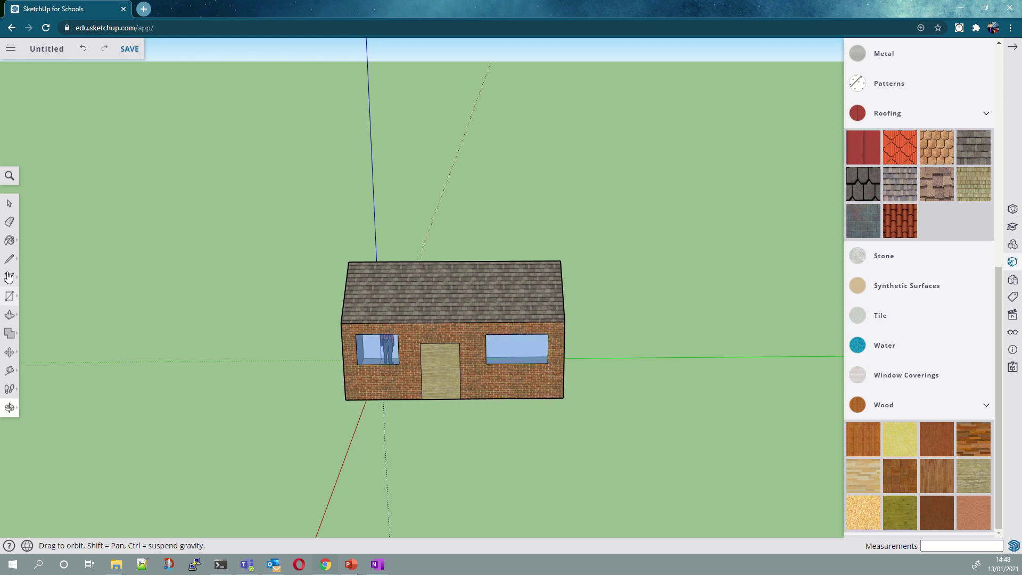
Step: Draw a rectangular ground plane about 117' 7" by 84' 11" lying flat around the house
click(10, 296)
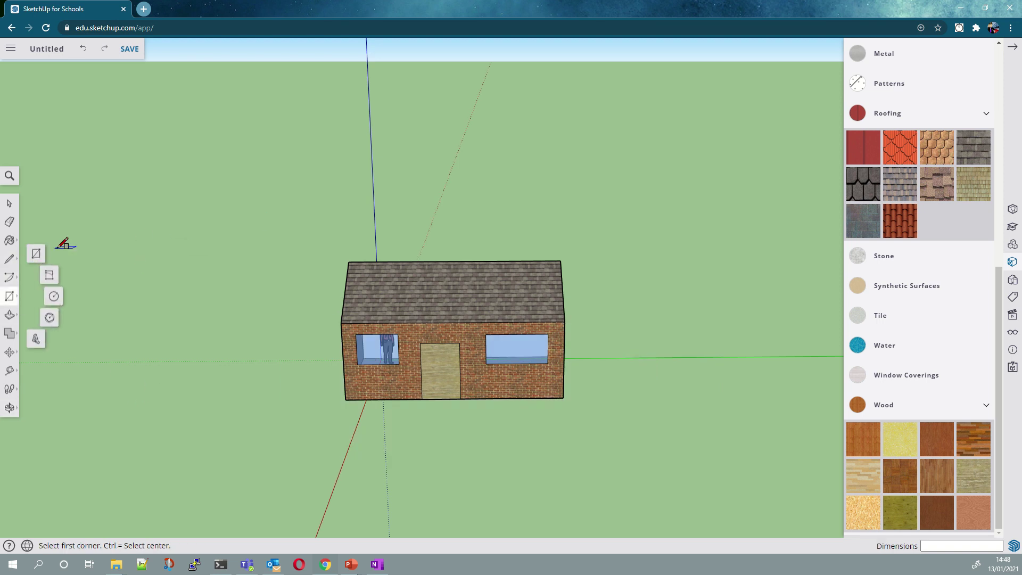
click(236, 236)
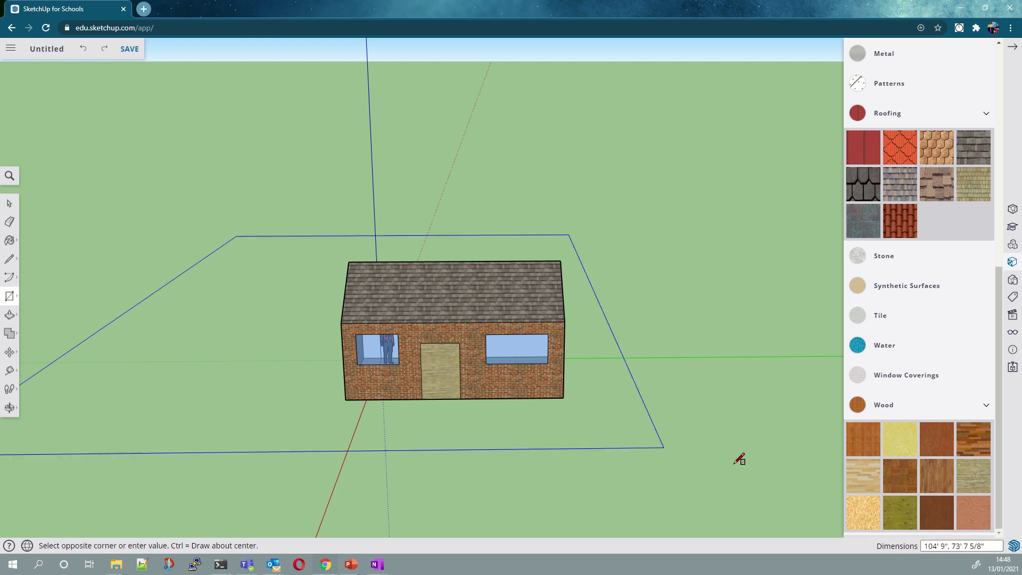
click(826, 514)
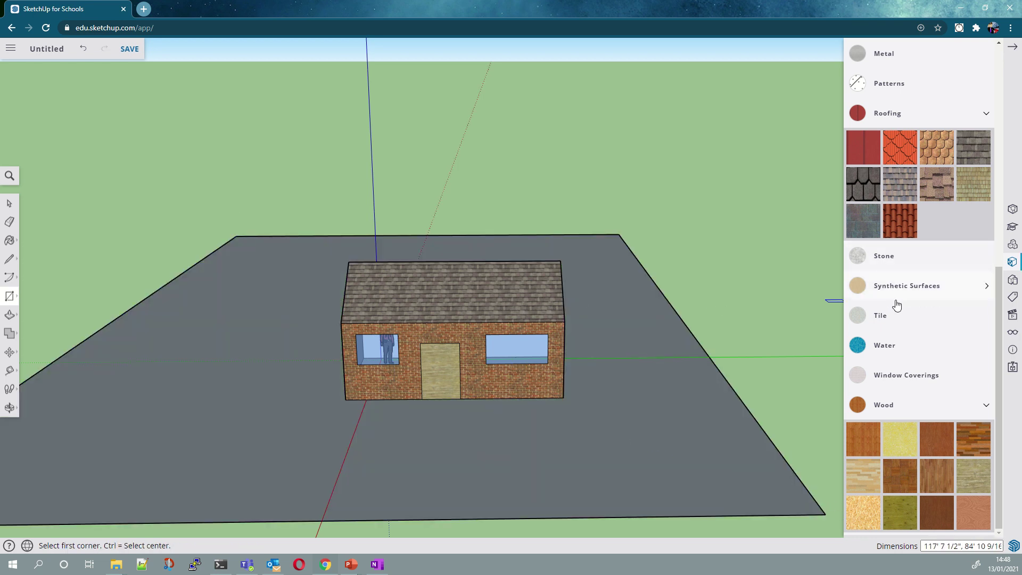
Step: Paint the ground plane with the darker olive-green grass material from Landscaping, Fencing and Vegetation
scroll(897, 304, up, 7)
scroll(900, 224, down, 7)
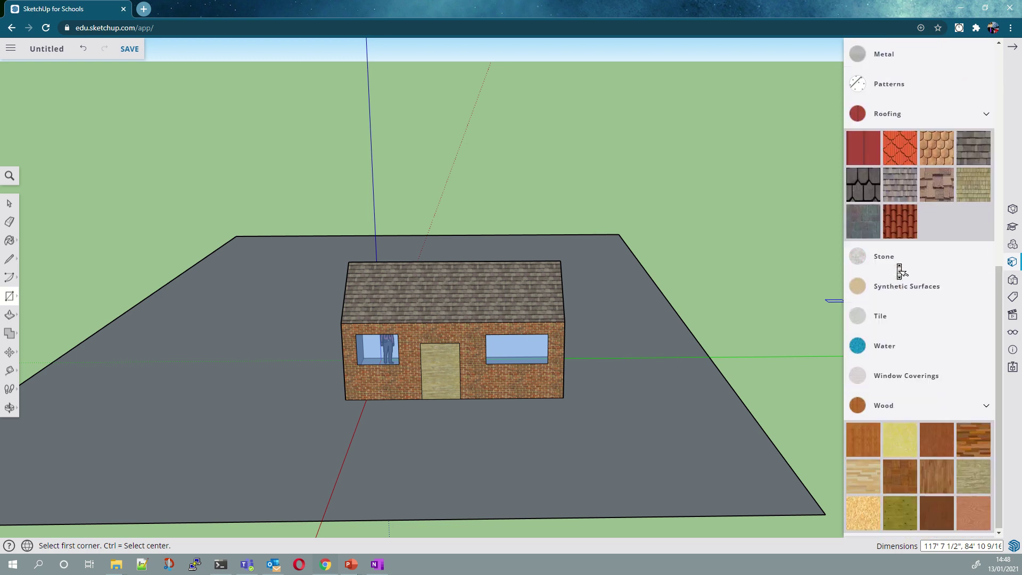
click(894, 406)
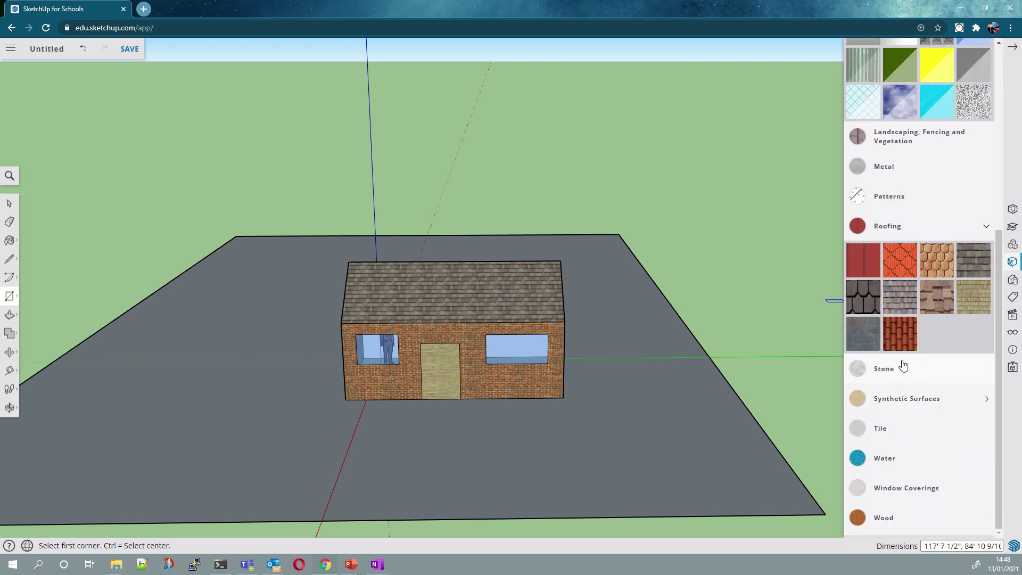
click(894, 229)
scroll(894, 298, up, 1)
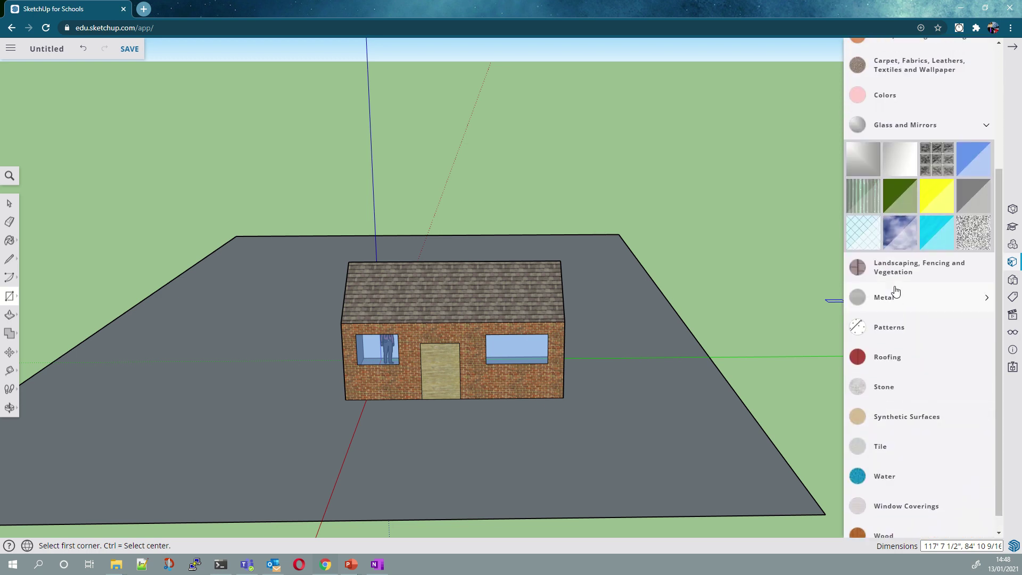
click(920, 269)
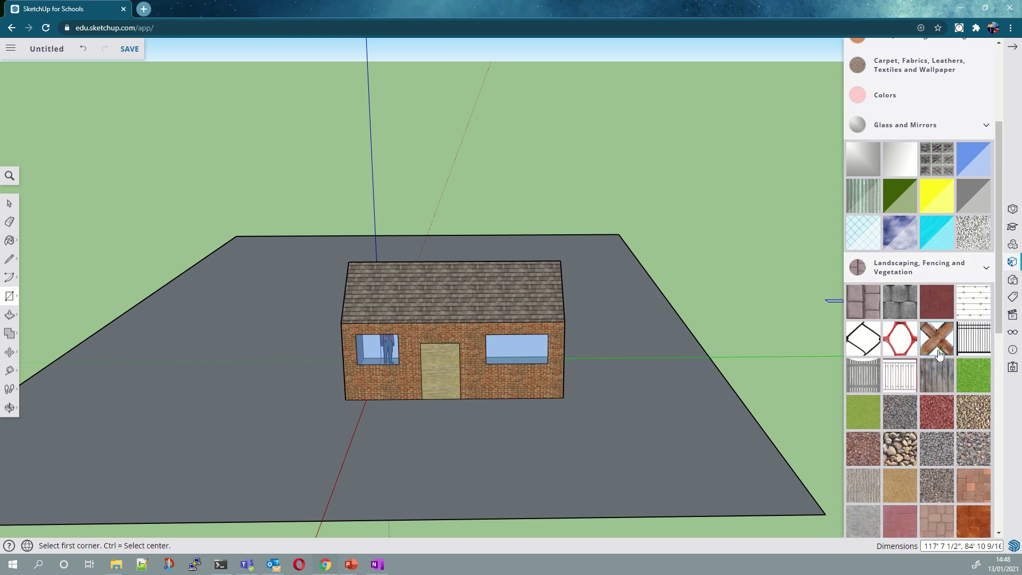
click(857, 412)
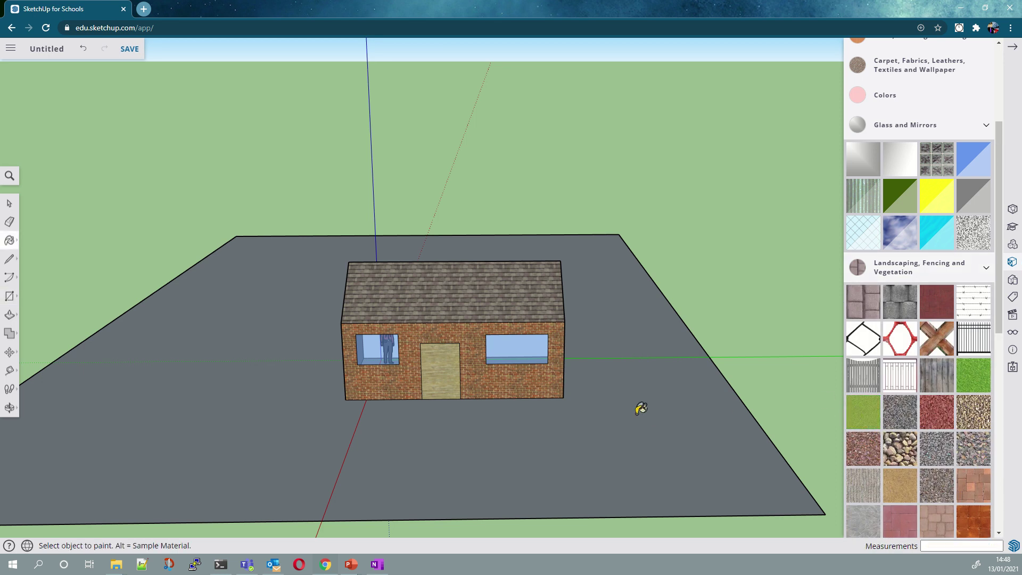
click(641, 407)
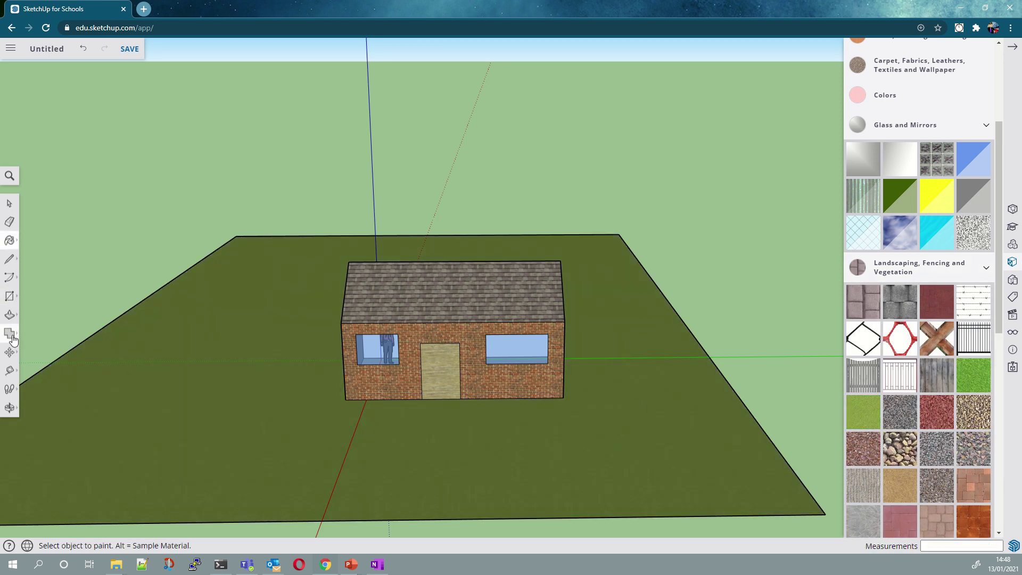
scroll(143, 399, up, 3)
scroll(143, 399, up, 5)
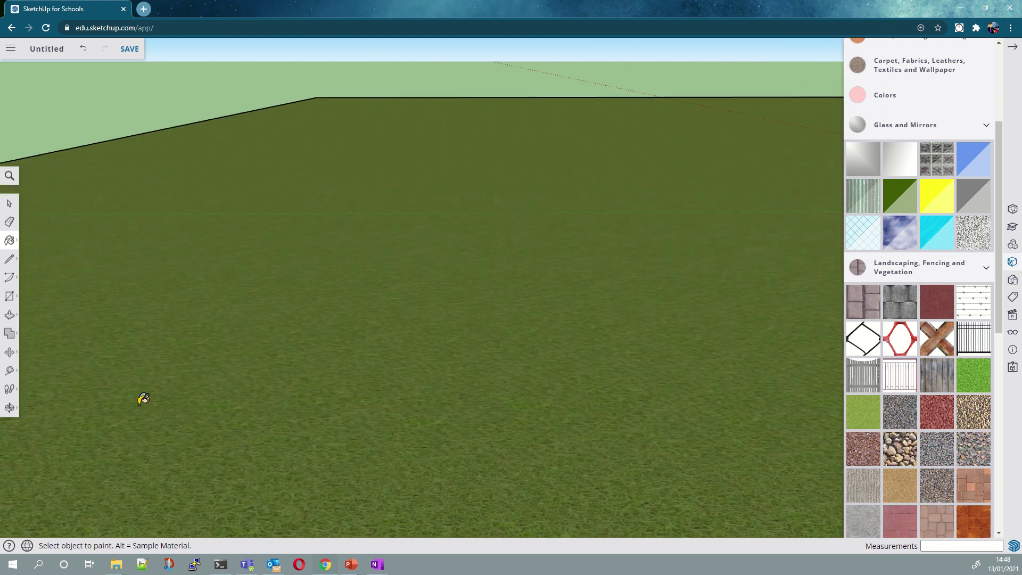
scroll(143, 398, down, 8)
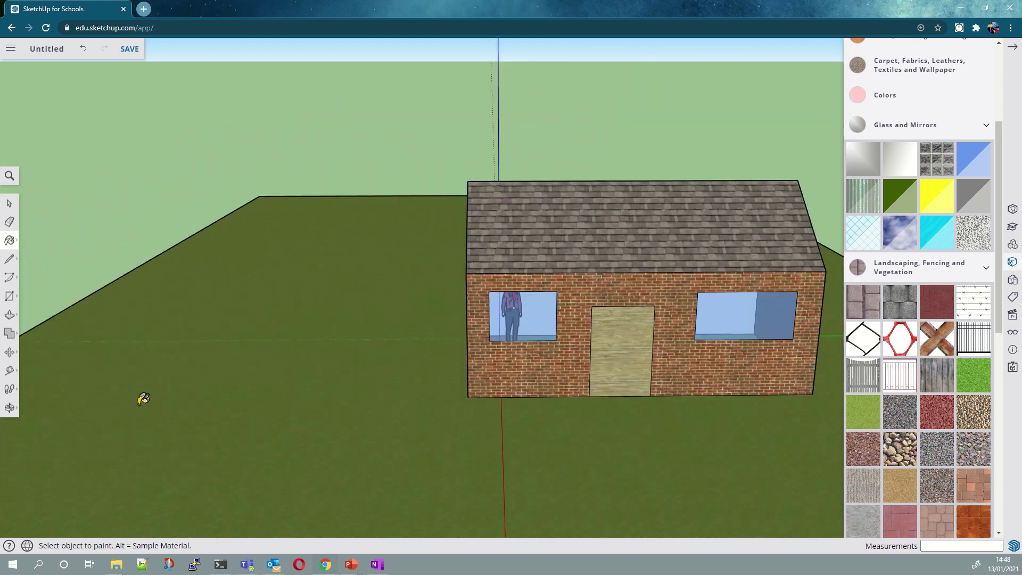
scroll(156, 378, up, 3)
scroll(156, 379, down, 4)
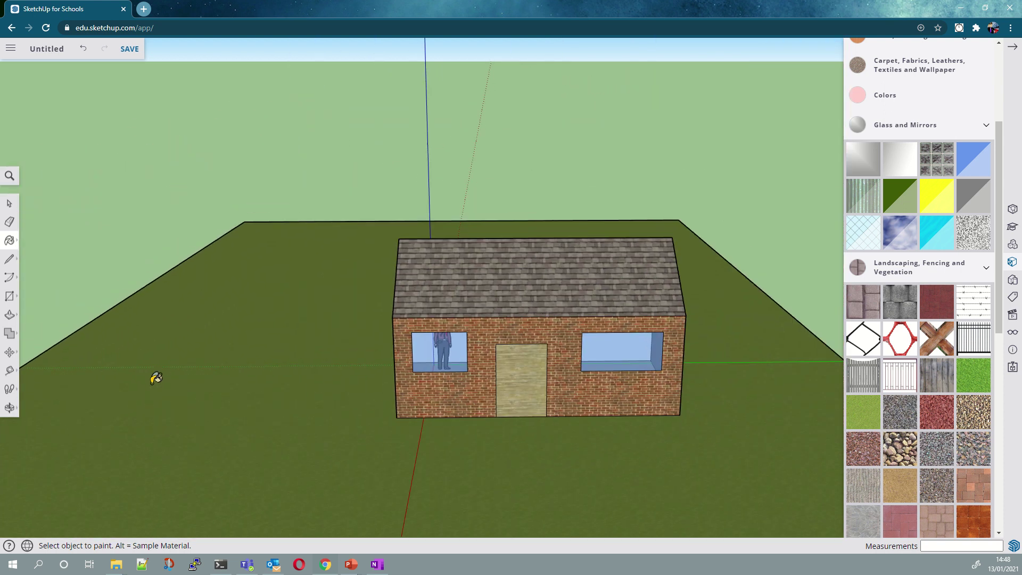
Step: Draw a stepped path edge from the door's lower-left corner to the lawn's front edge, with first segments about 10' 9" and 9' long
click(9, 259)
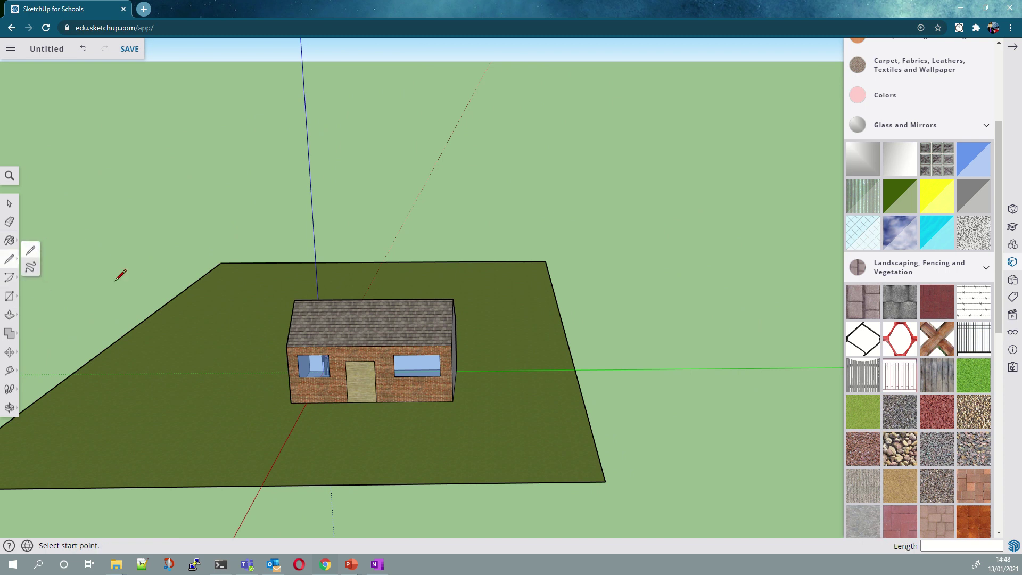
click(348, 403)
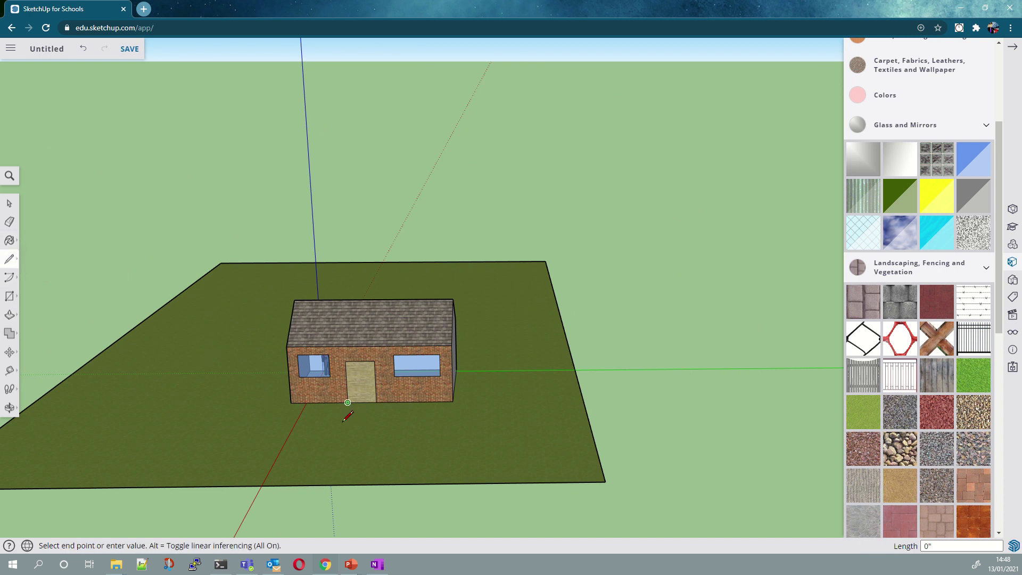
click(335, 433)
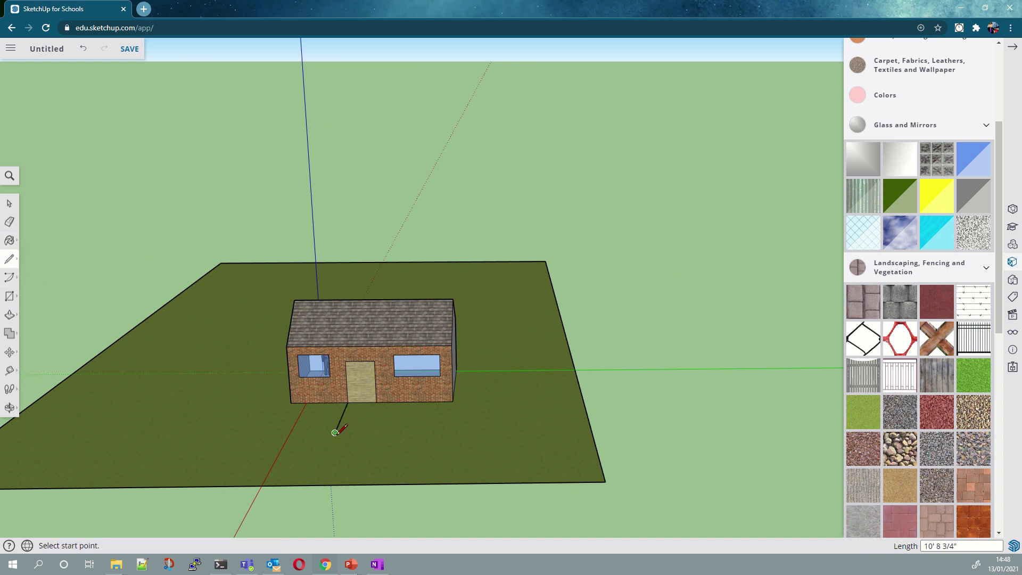
click(271, 433)
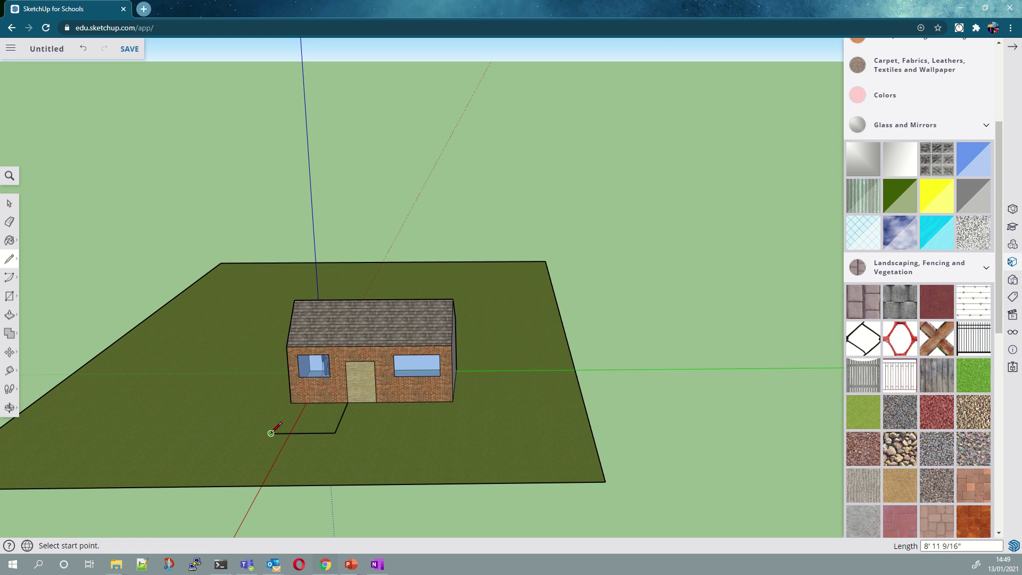
click(241, 485)
Step: Draw the path's second stepped edge from the door's lower-right corner to the lawn's front edge, parallel to the first
click(376, 403)
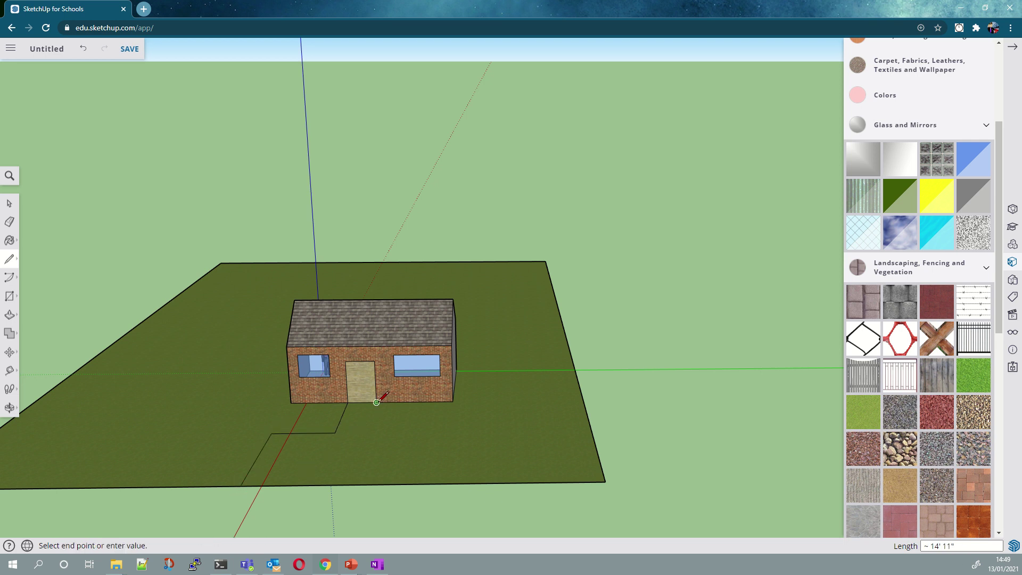
click(359, 454)
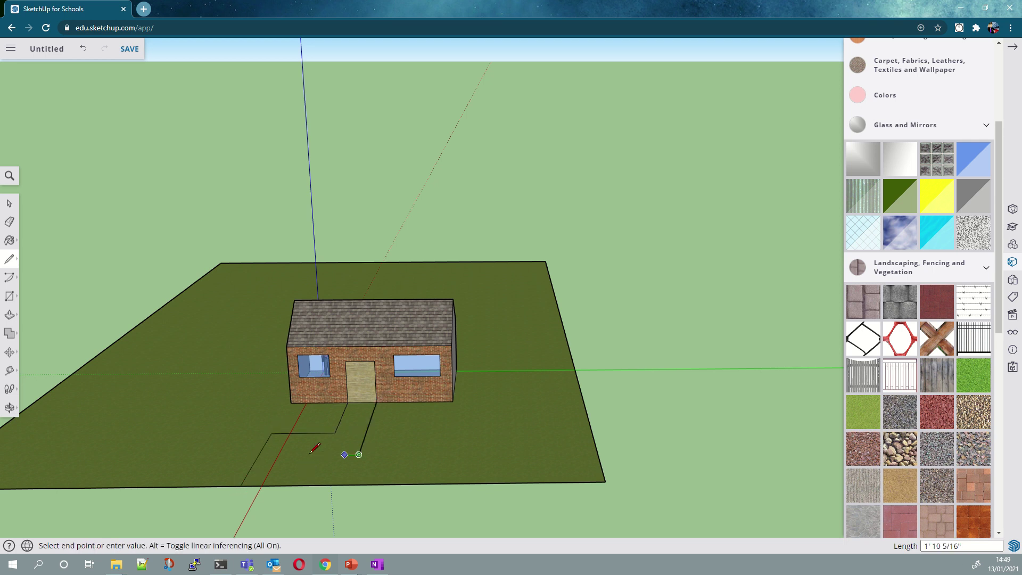
click(292, 455)
click(278, 485)
Step: Paint the stepped path between the door and the lawn's front edge with a dark grey-brown paving material
click(10, 240)
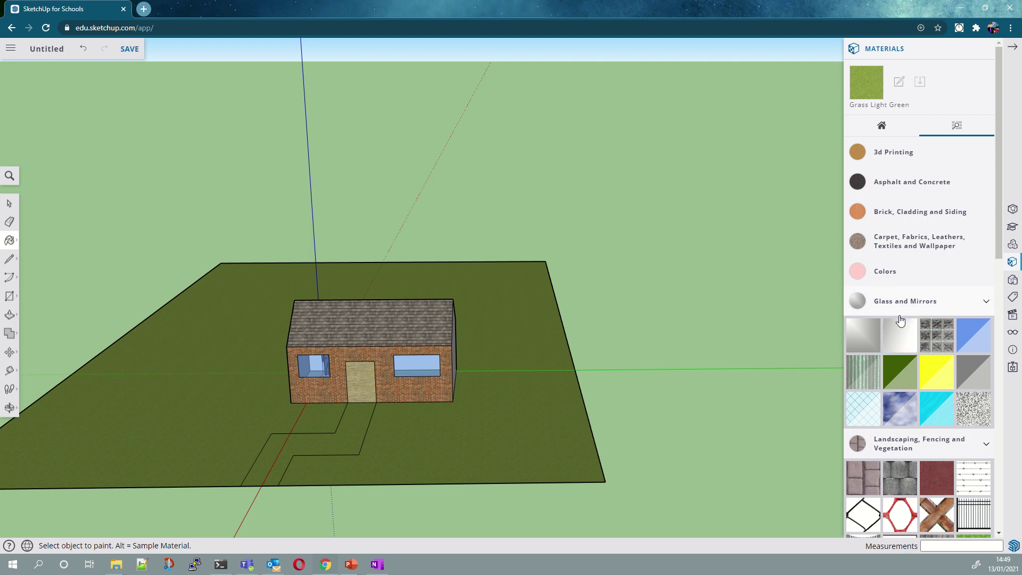
scroll(912, 469, down, 2)
scroll(912, 477, down, 2)
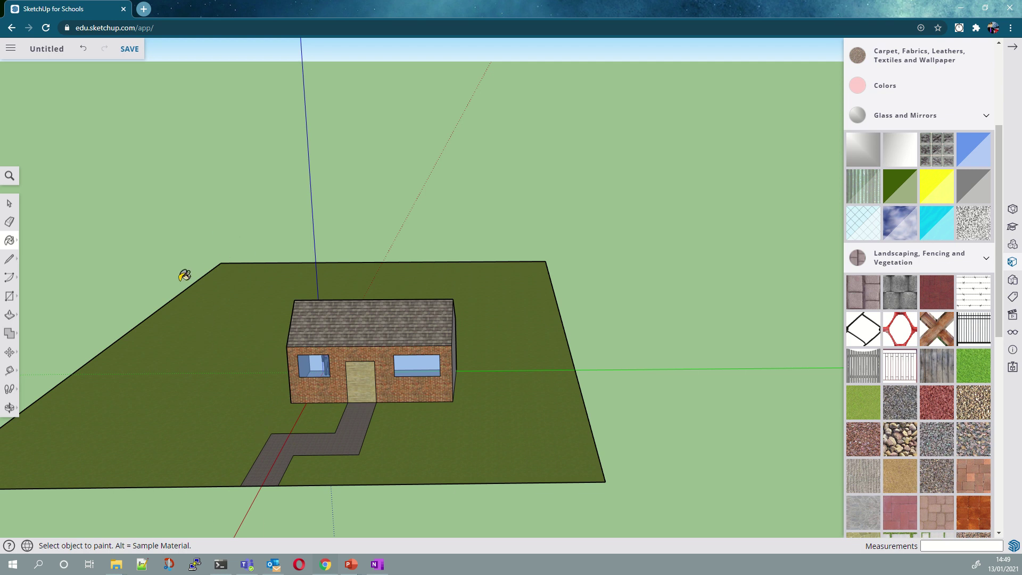
Step: Draw the back fence panel along the lawn's rear edge with two uprights about 4' 9" high and a top edge about 84' 11" long
click(9, 261)
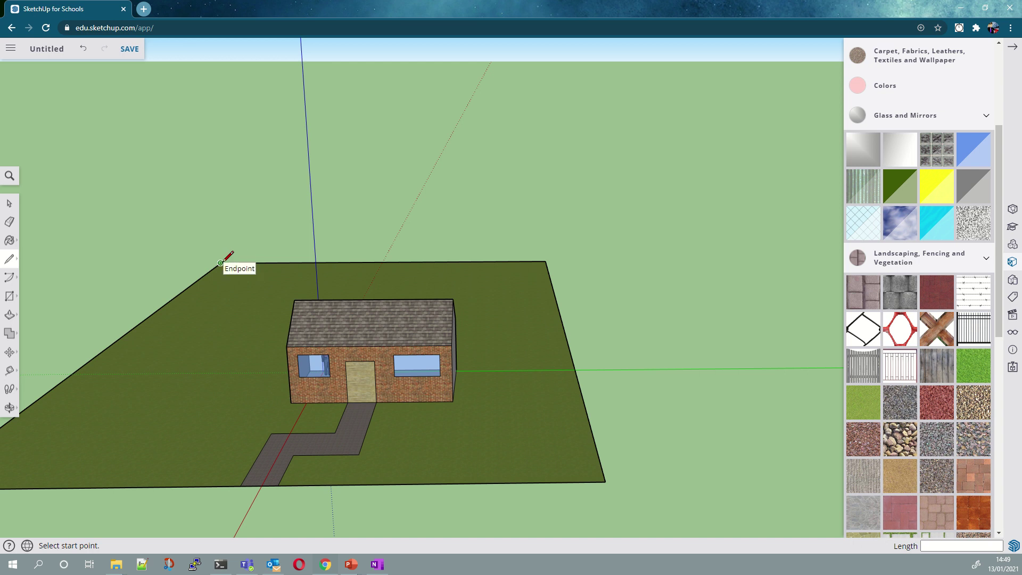
click(220, 263)
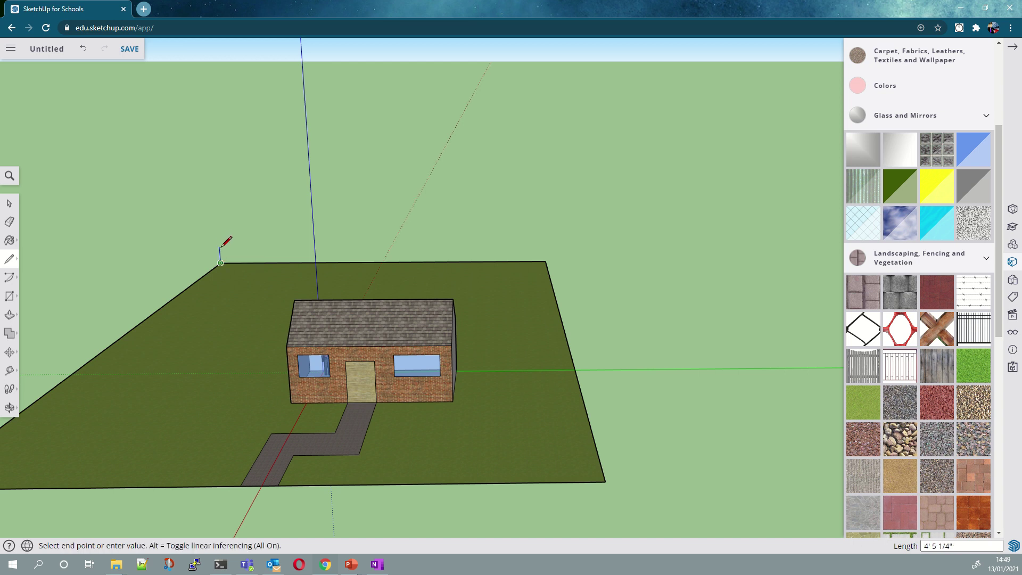
double_click(219, 246)
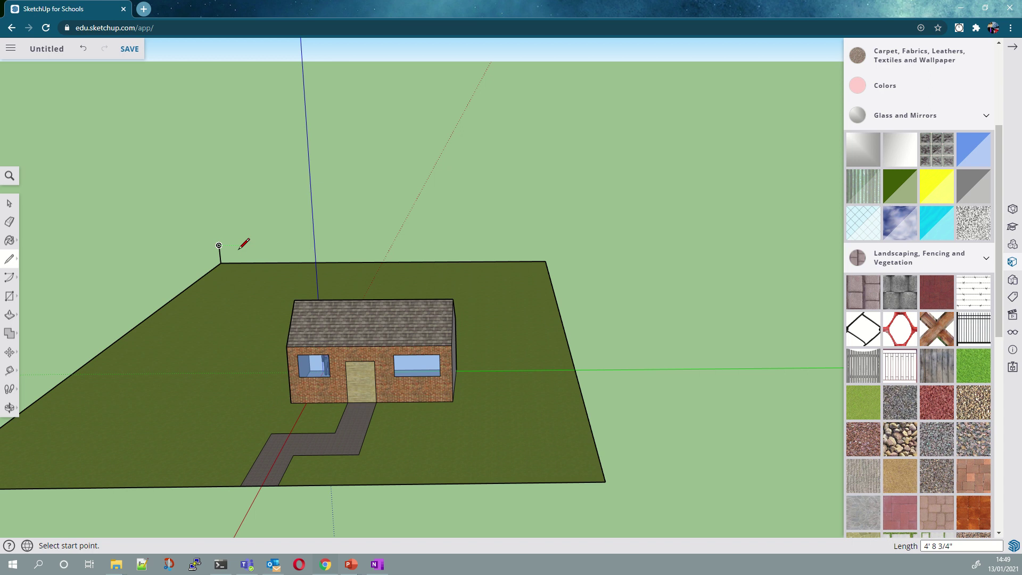
click(545, 261)
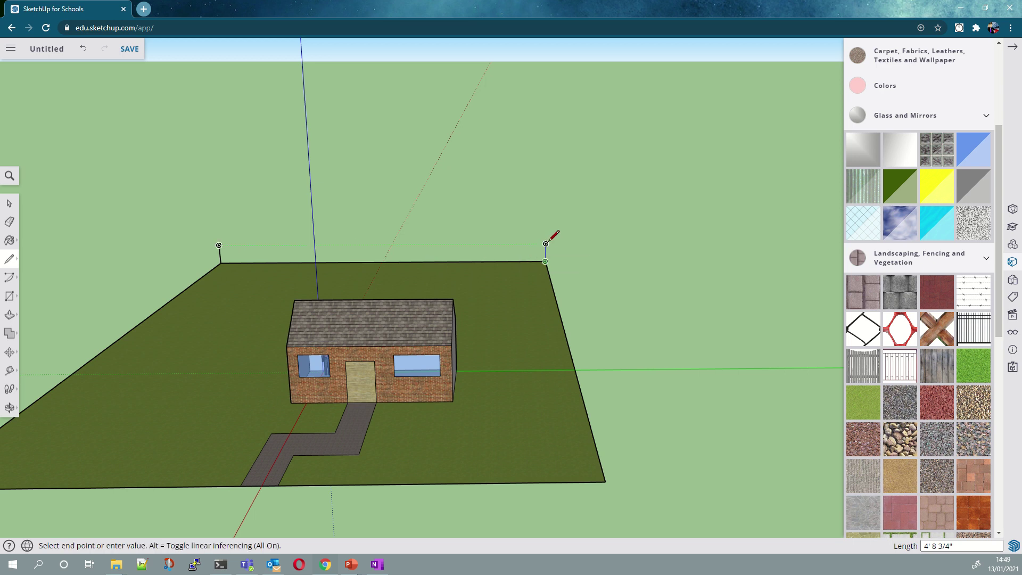
double_click(546, 243)
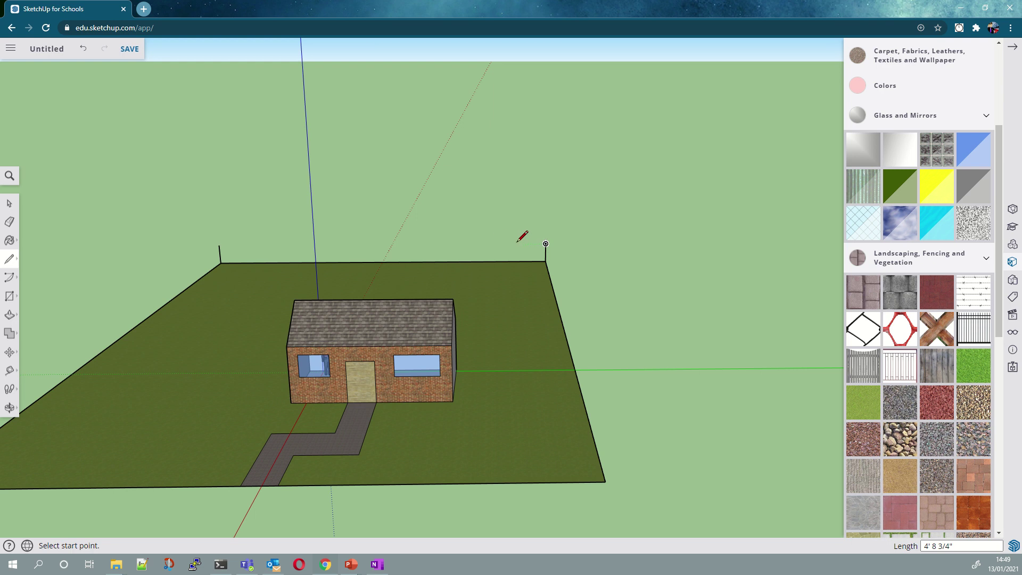
click(546, 243)
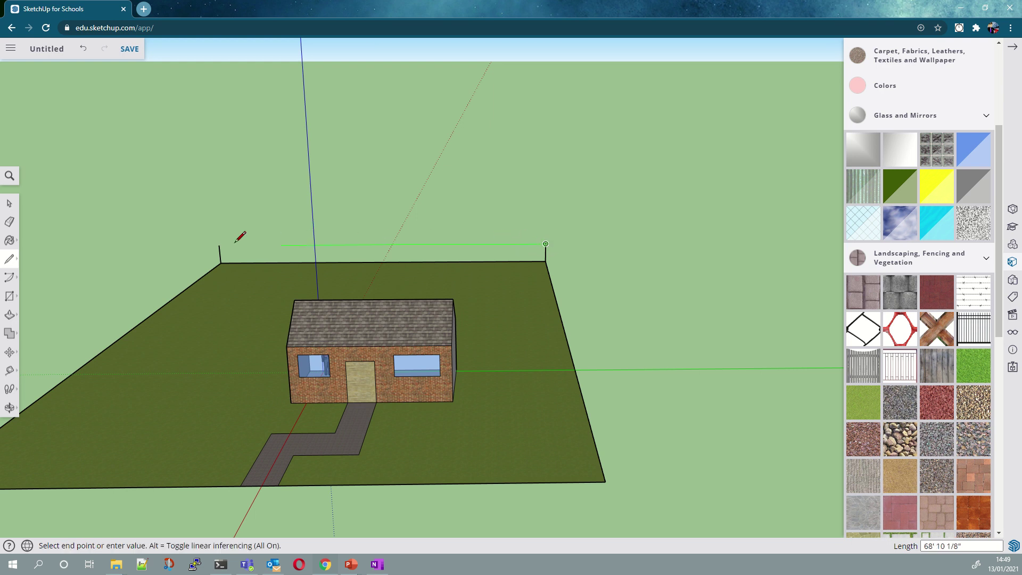
click(219, 245)
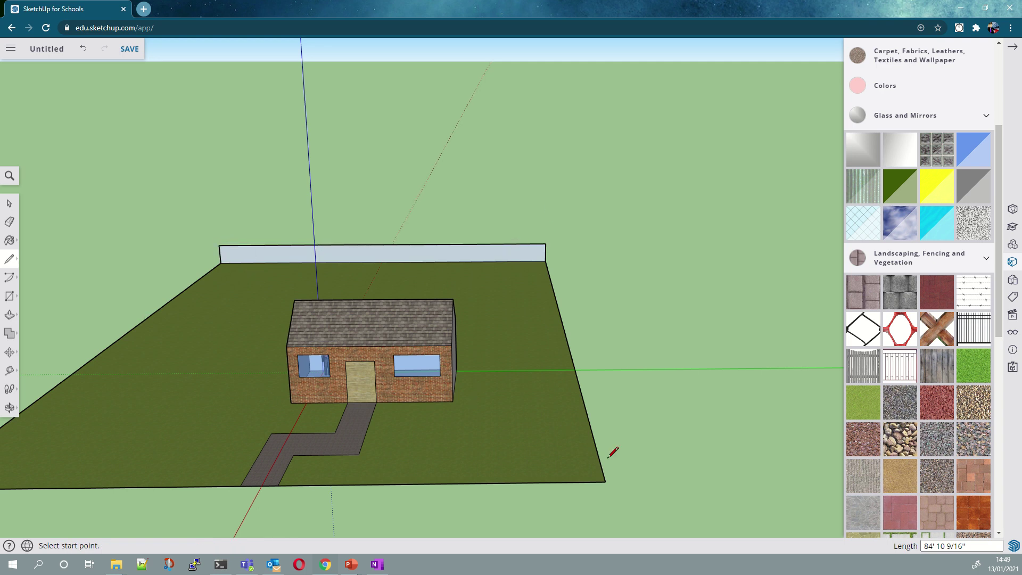
Step: Draw the right side fence with a front-corner upright and a top edge about 117' 7" long, and delete the upright's excess length
click(606, 482)
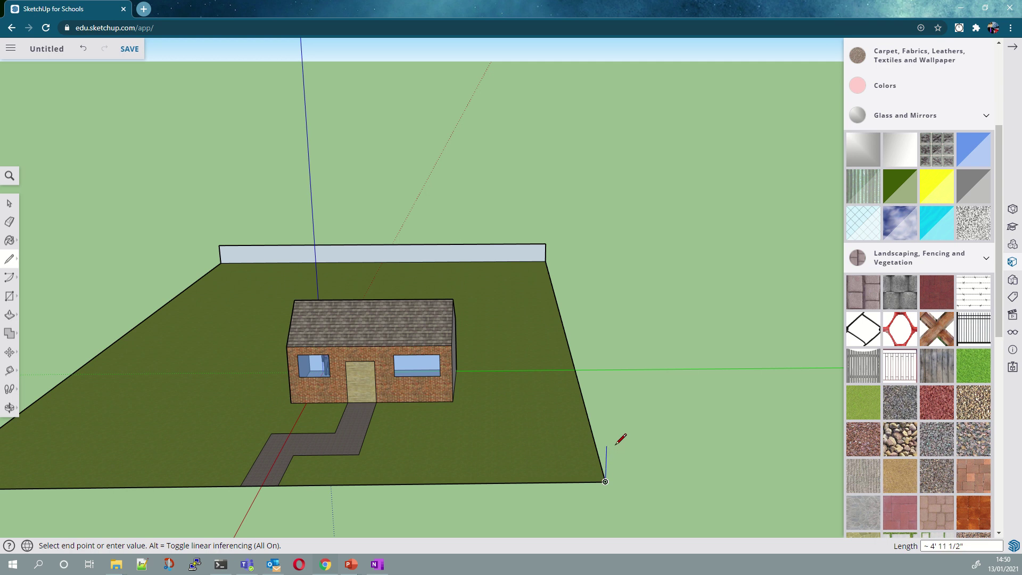
double_click(611, 346)
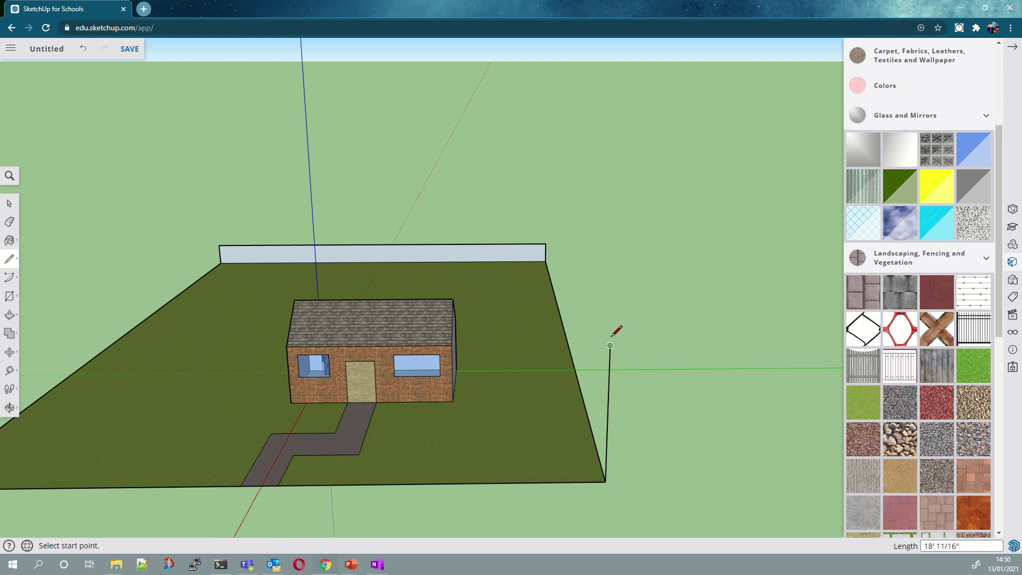
click(546, 243)
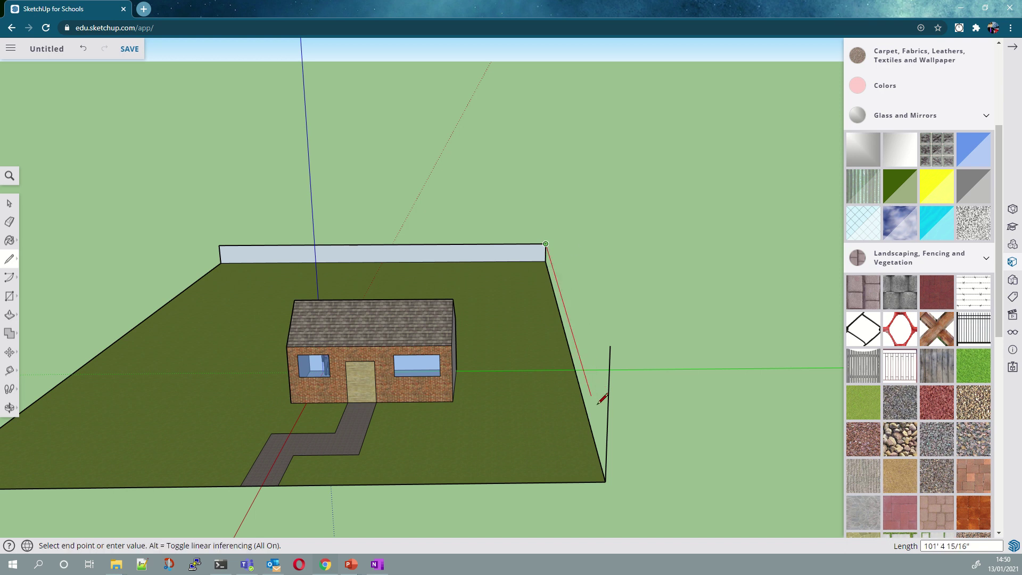
click(606, 447)
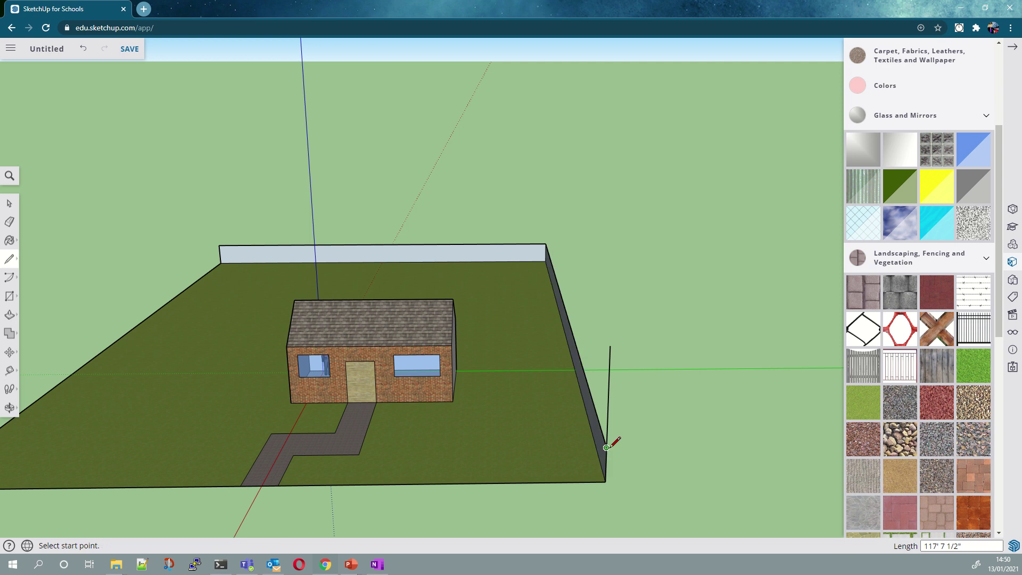
click(9, 204)
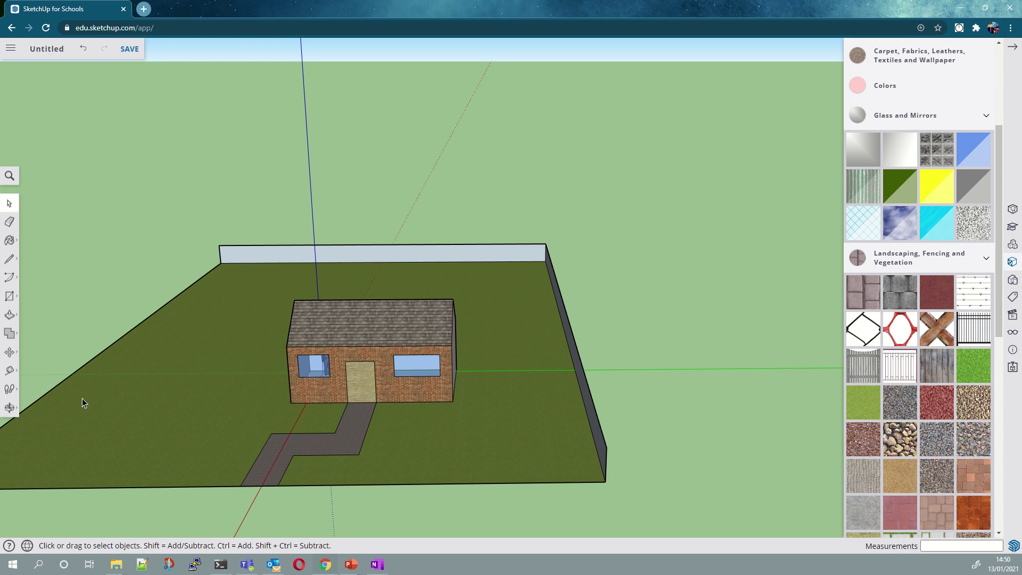
Step: Draw the front fence panel with a left-corner upright about 4' 9" high and a top edge about 84' 11" long to the right corner
click(17, 410)
click(52, 389)
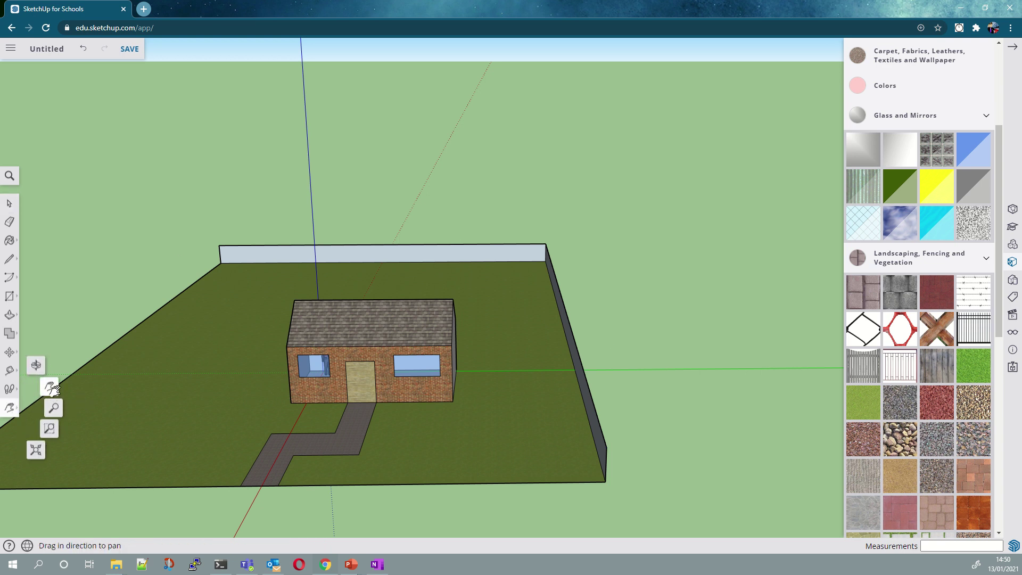
drag(155, 411, 198, 404)
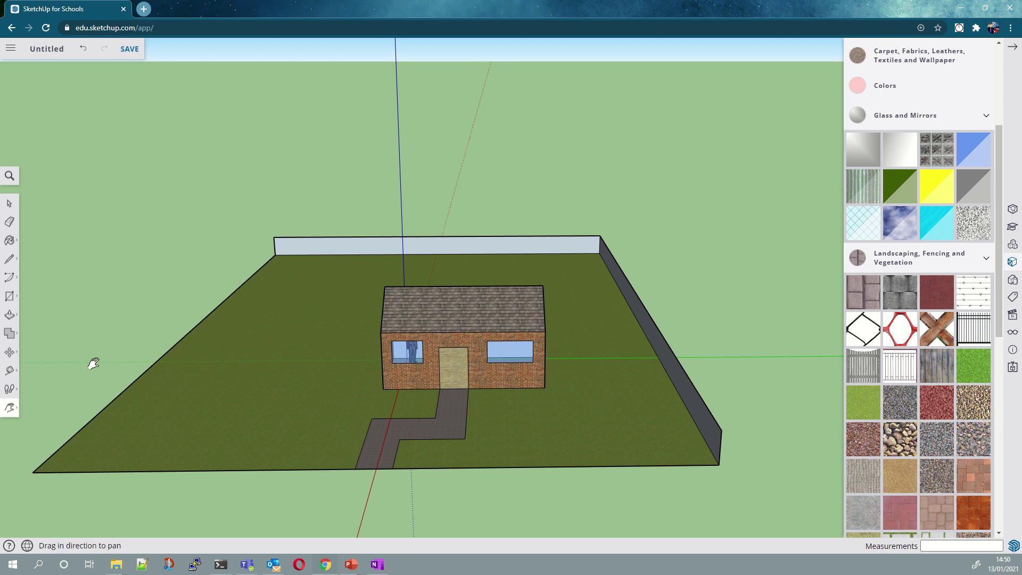
click(11, 260)
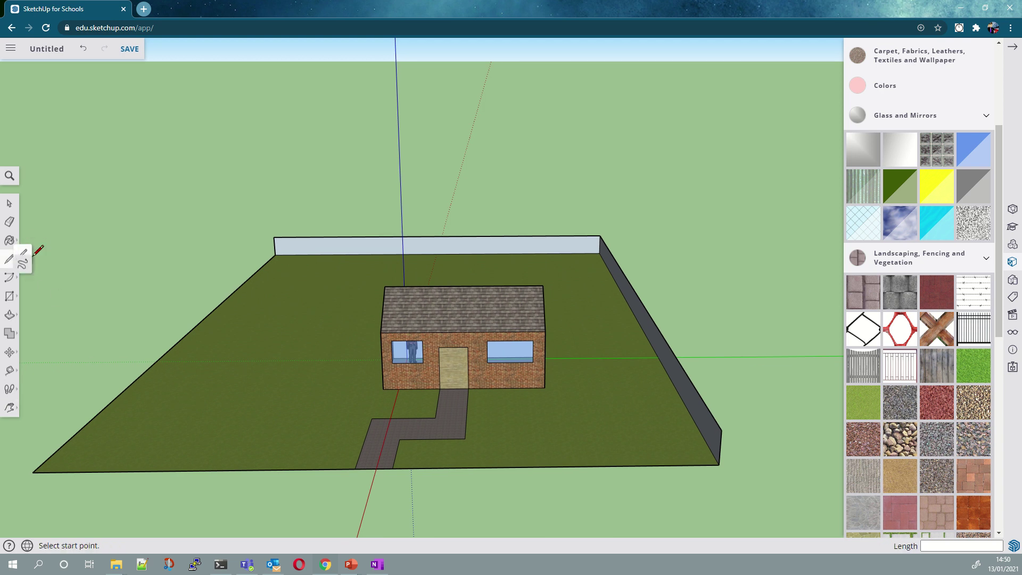
click(32, 472)
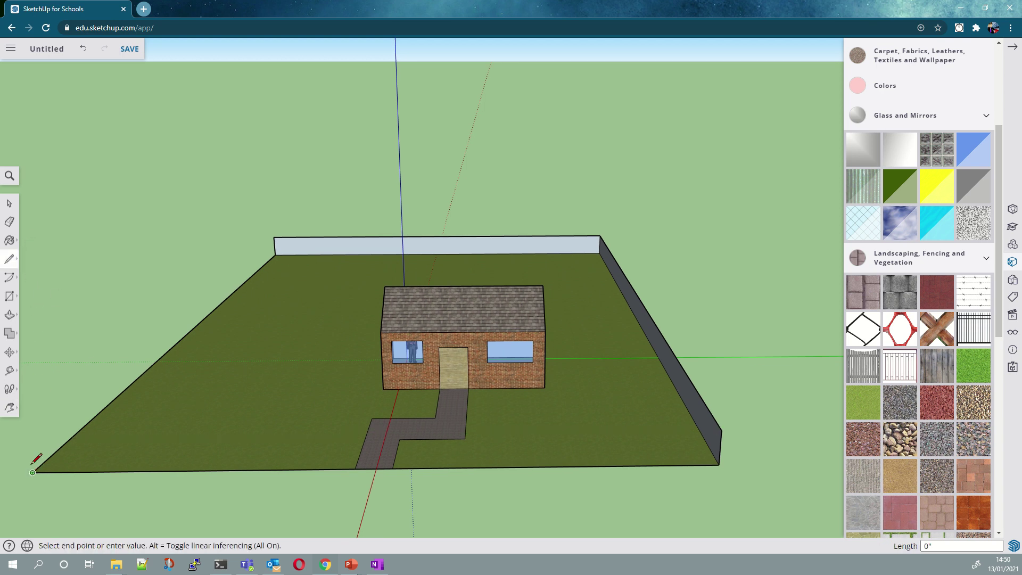
click(26, 437)
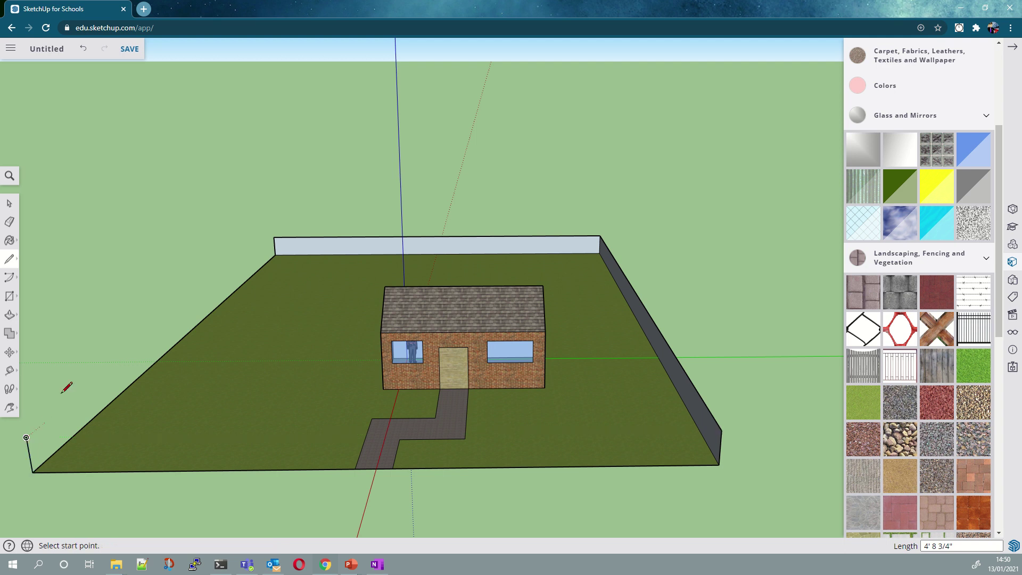
click(26, 437)
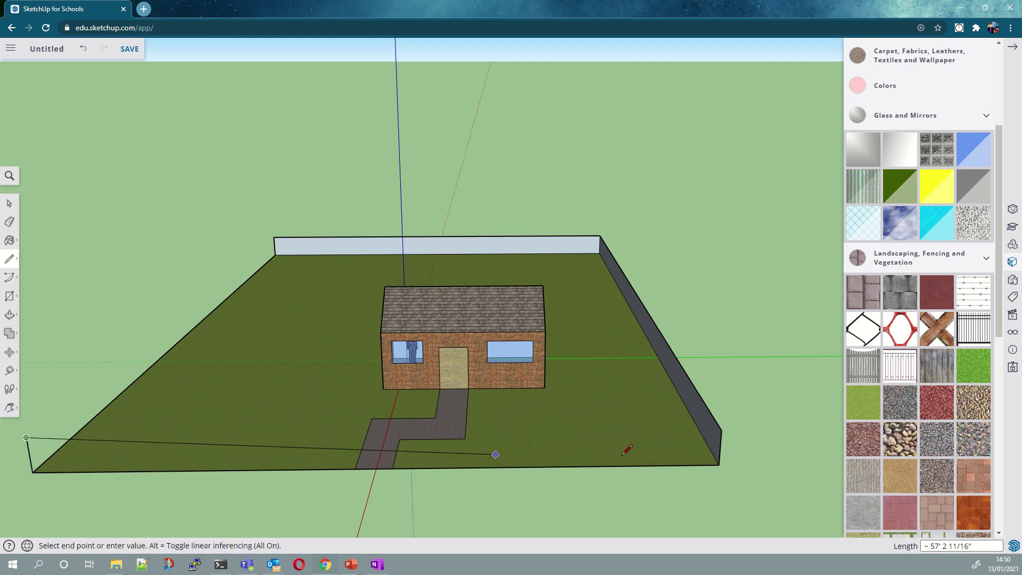
click(721, 430)
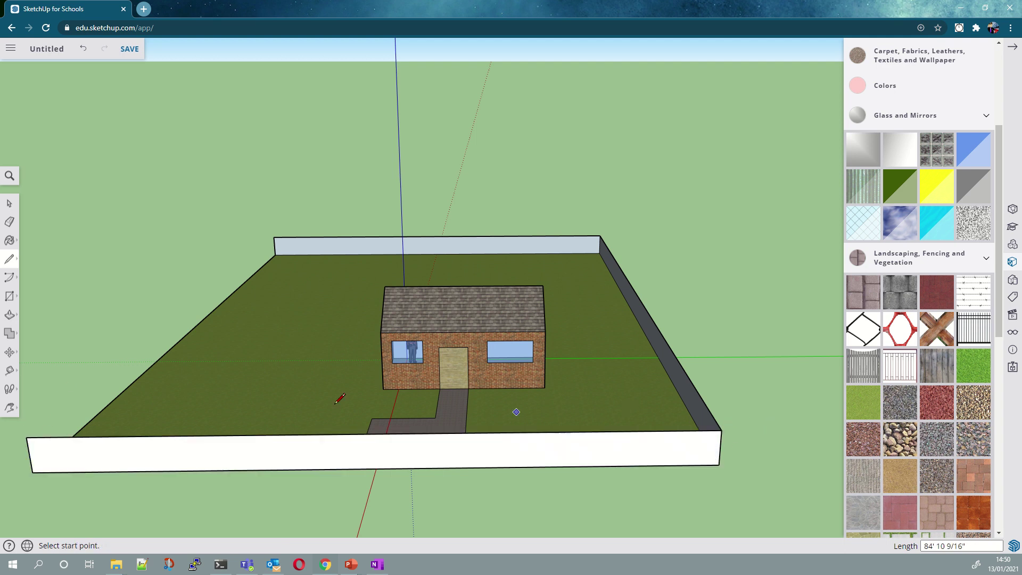
Step: Close the left side fence with a top edge about 117' 7" long and delete the face covering the enclosure
click(27, 437)
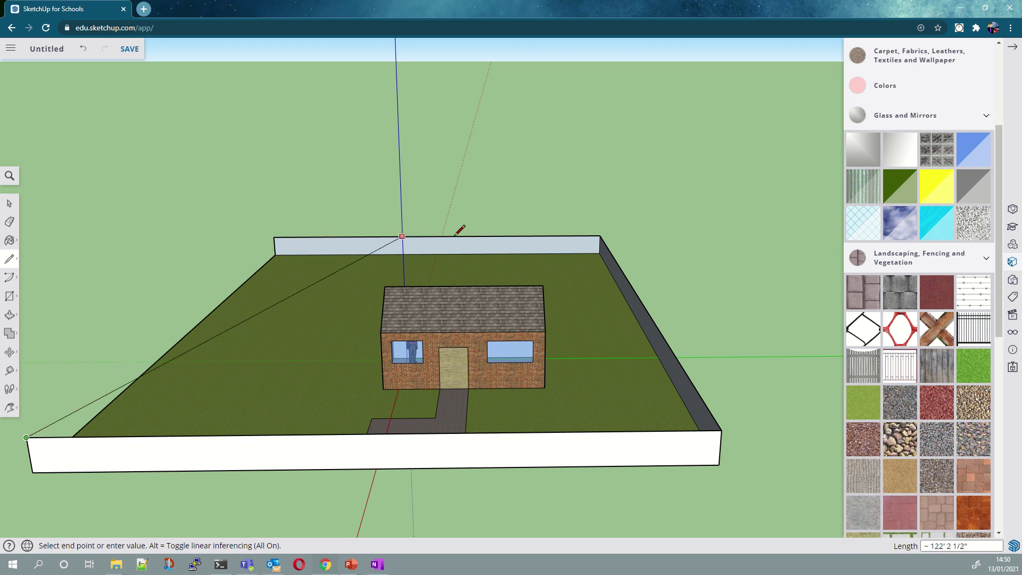
click(274, 237)
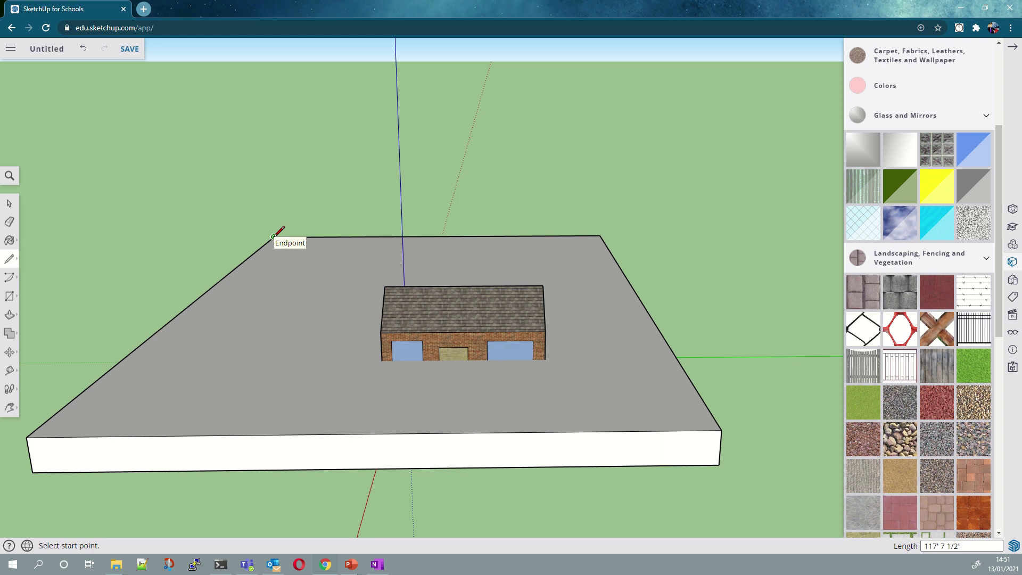
click(10, 205)
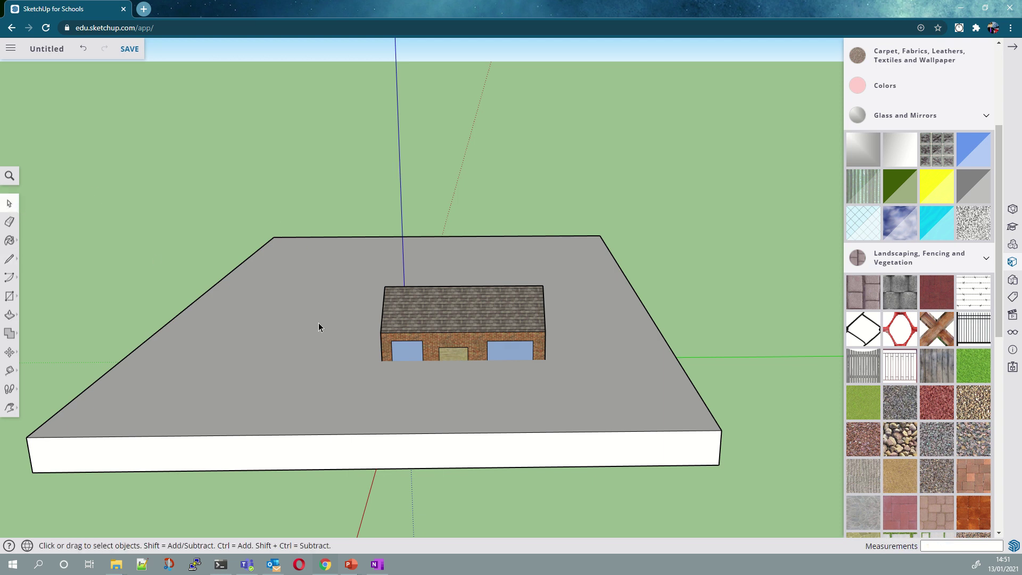
click(297, 301)
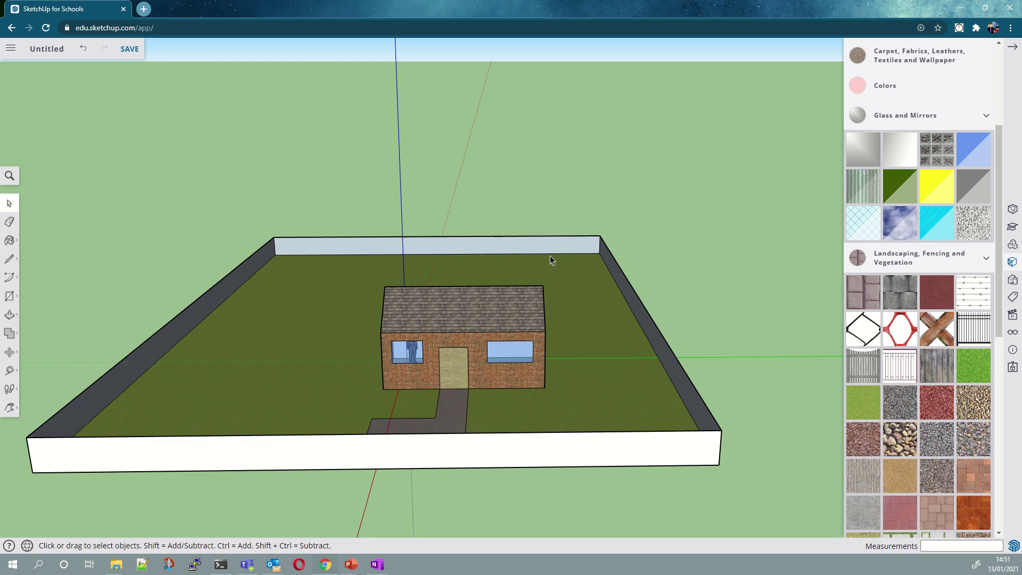
Step: Paint the front fence's outer face and the back and side fences' inner faces with the weathered wood plank material from Landscaping, Fencing and Vegetation
click(935, 367)
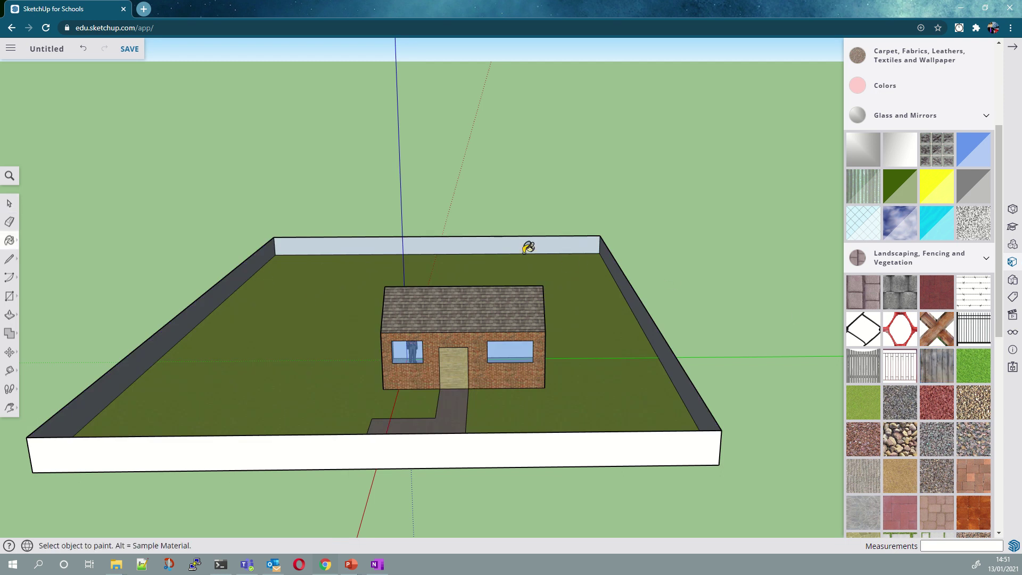
click(539, 243)
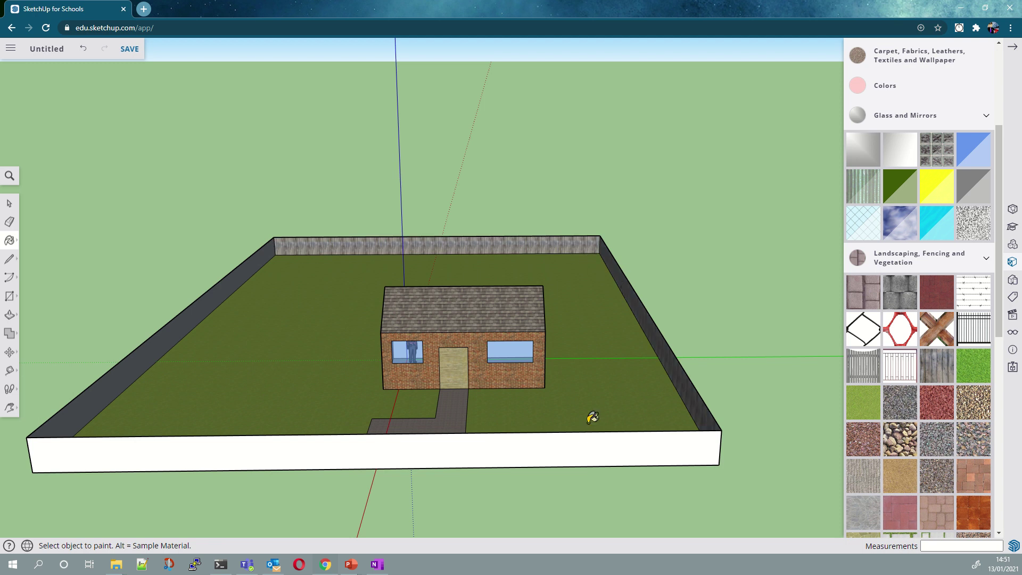
click(565, 442)
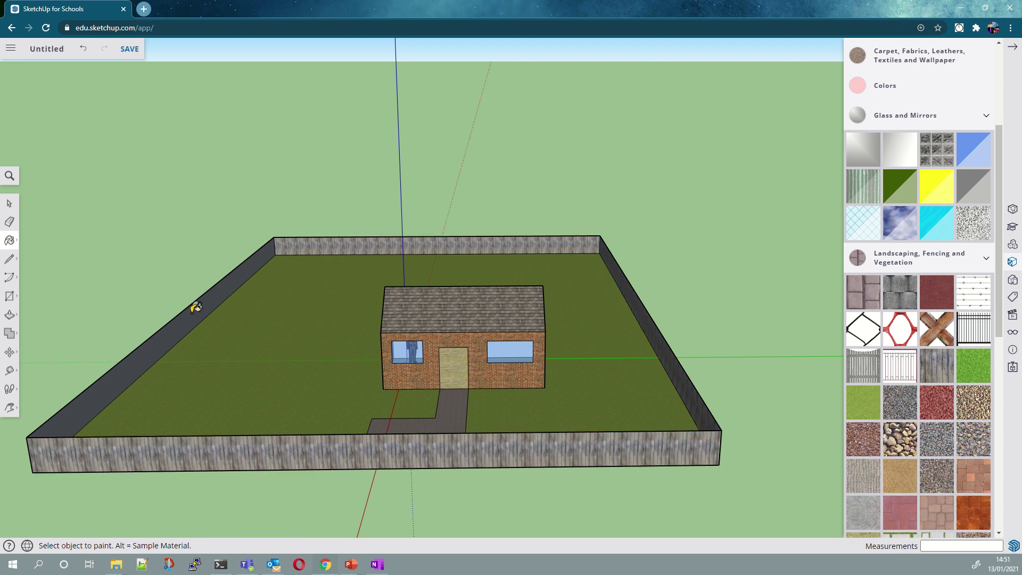
click(196, 308)
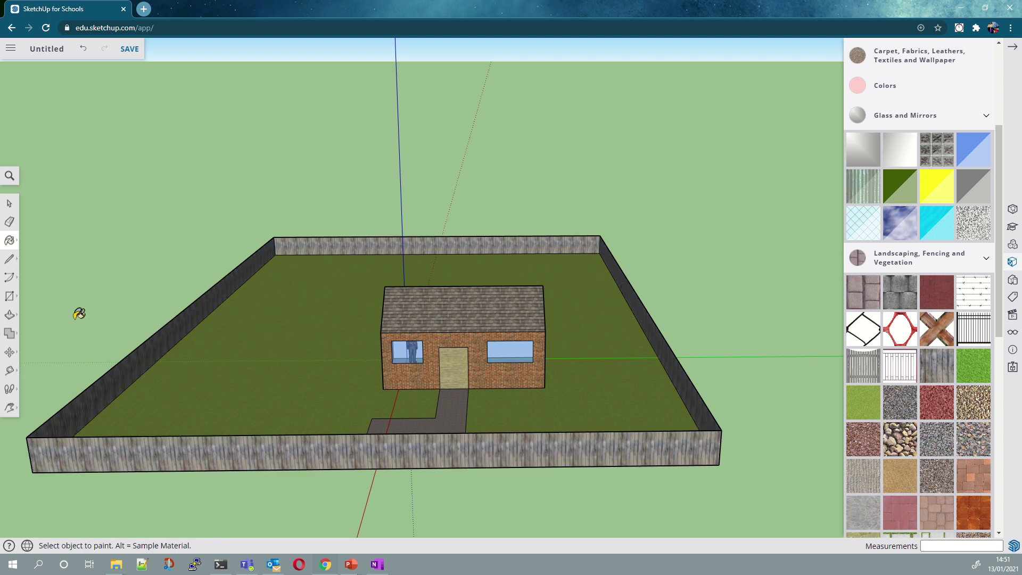
Step: Paint the outer face of the side fence beyond the house's brick gable end with the same wood plank material, viewed from behind
click(11, 414)
click(37, 365)
drag(373, 337, 718, 341)
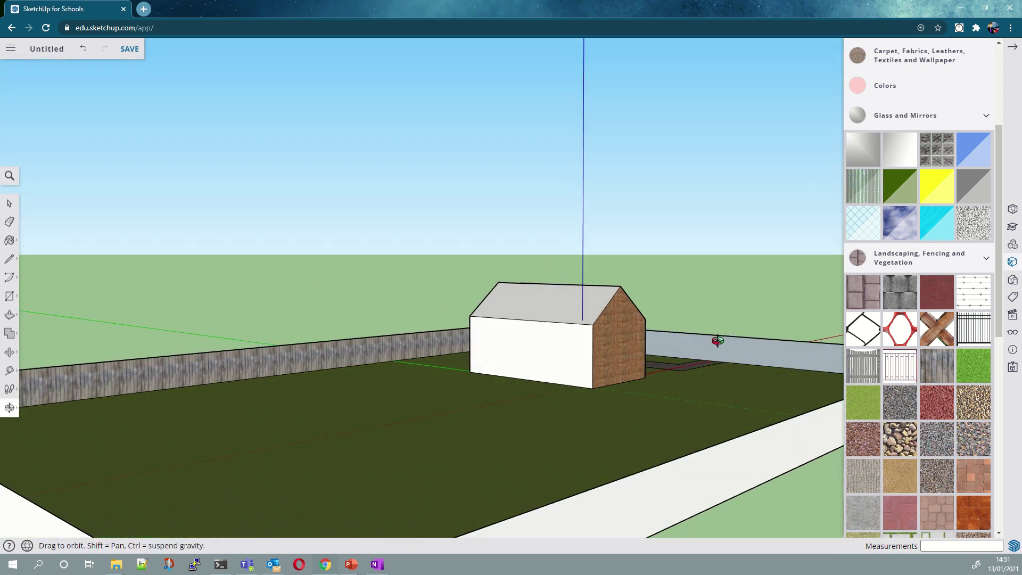
scroll(717, 341, down, 5)
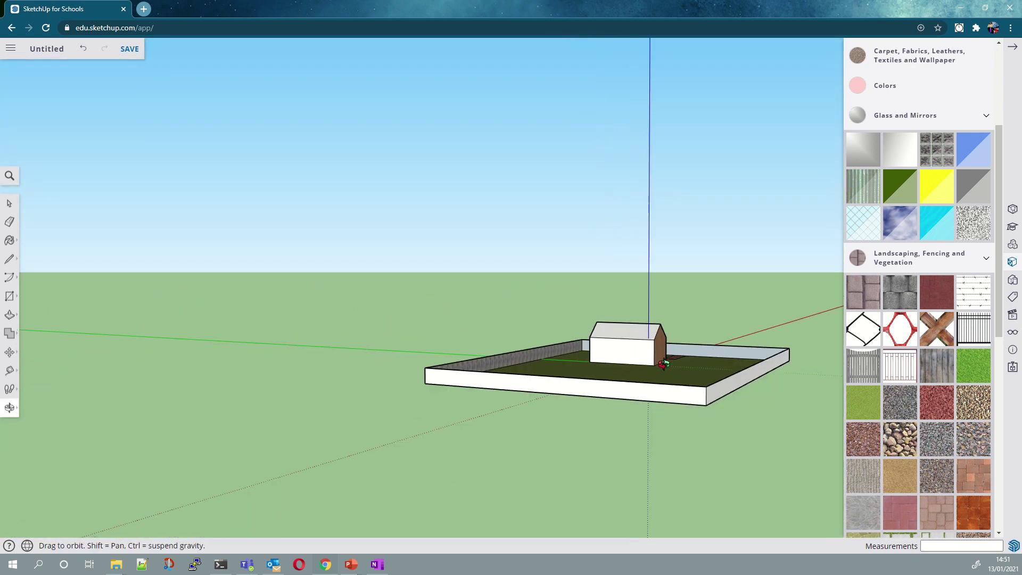
scroll(664, 364, up, 2)
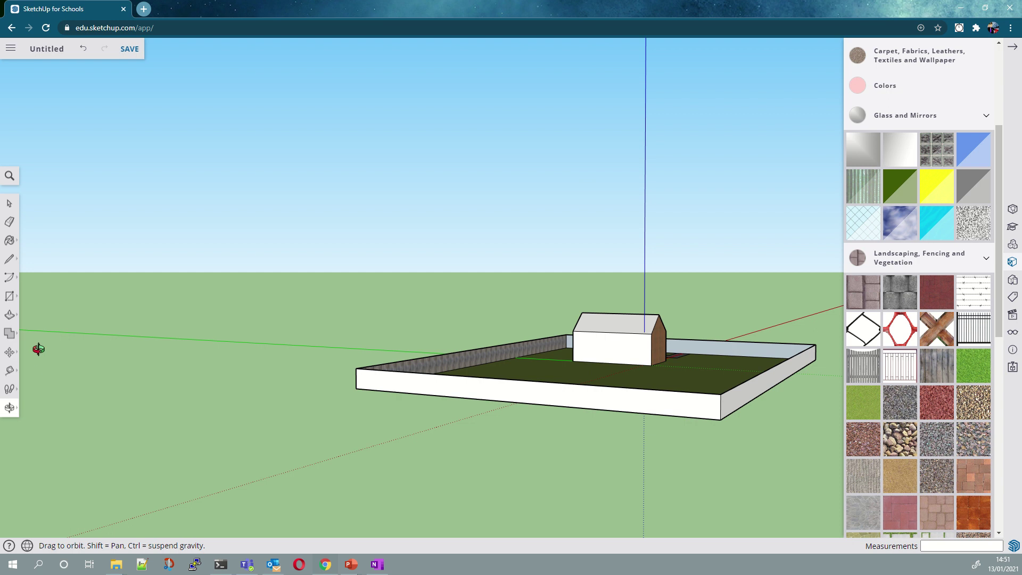
click(942, 366)
click(776, 371)
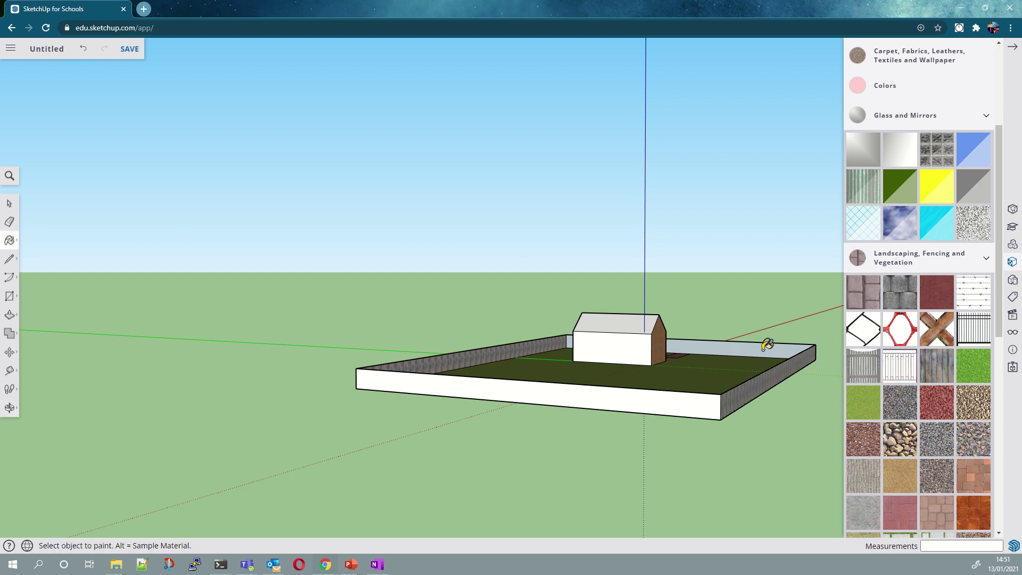
Step: Paint the front fence's inner face and the back fence's outer face with the weathered wood plank material
click(766, 346)
click(642, 392)
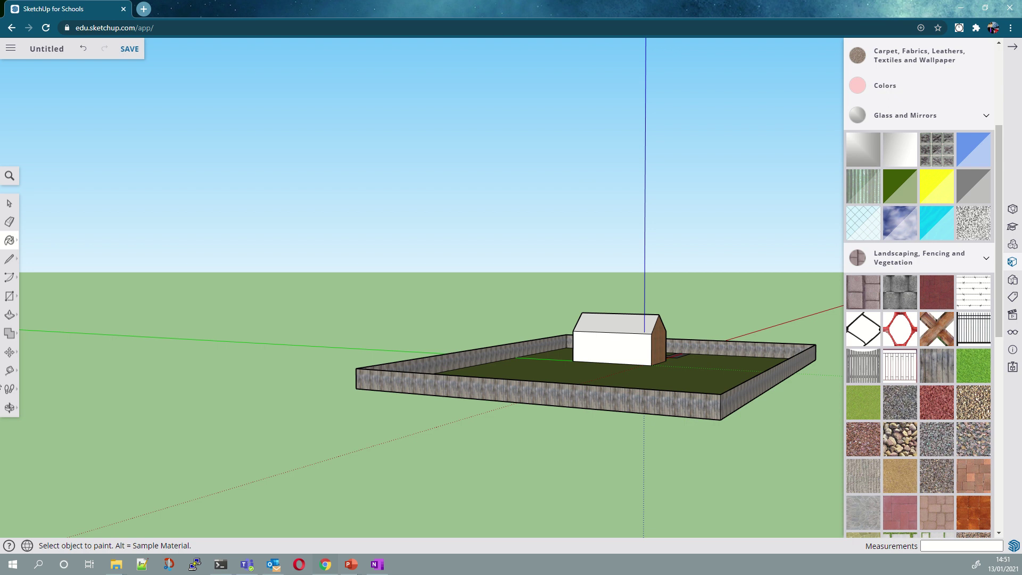
Step: Draw two vertical lines about 4' 9" high on the front fence's inner face, from the path's corners up to the top edge
click(10, 407)
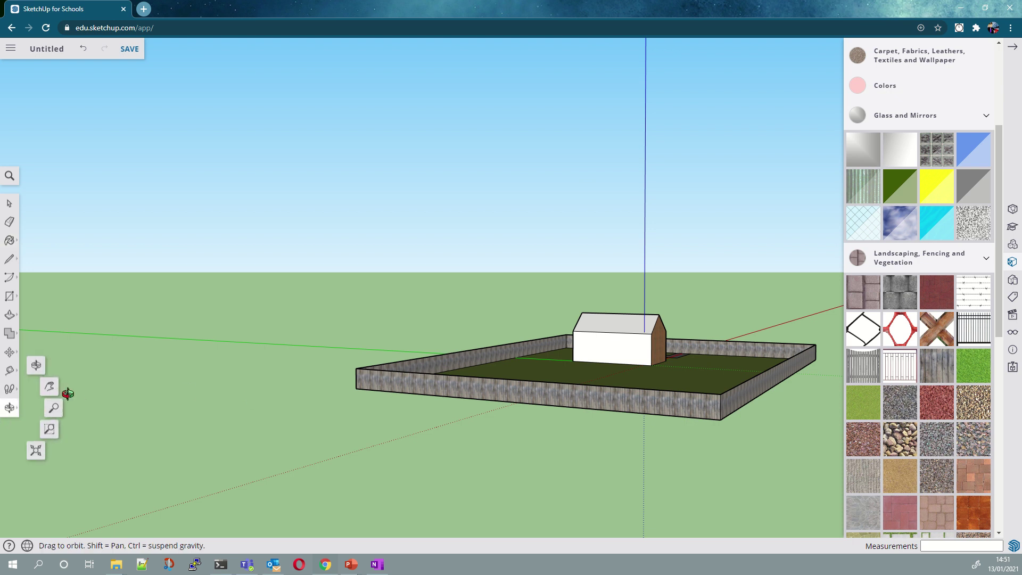
click(35, 366)
drag(714, 342, 400, 298)
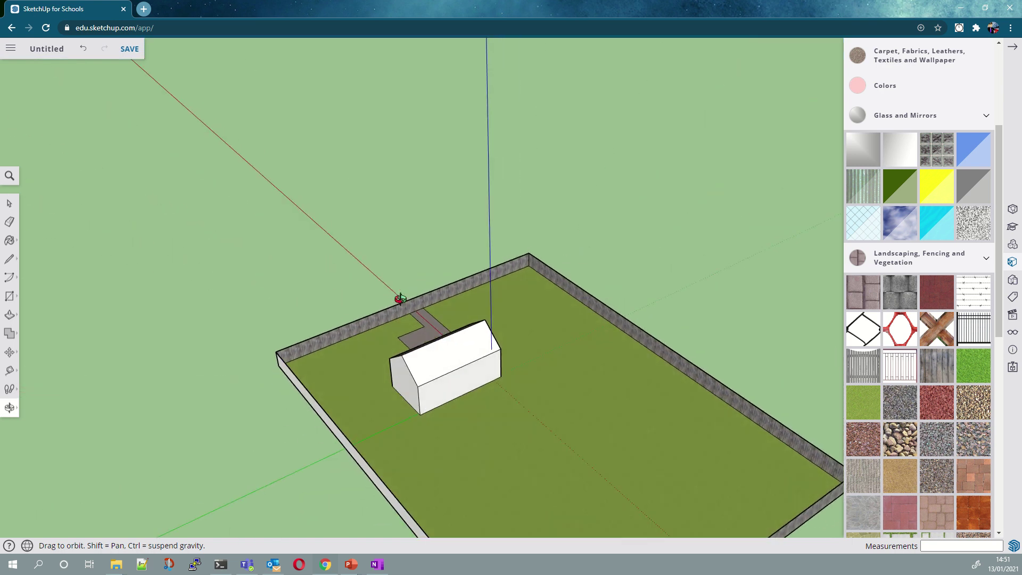
scroll(400, 298, up, 5)
click(9, 259)
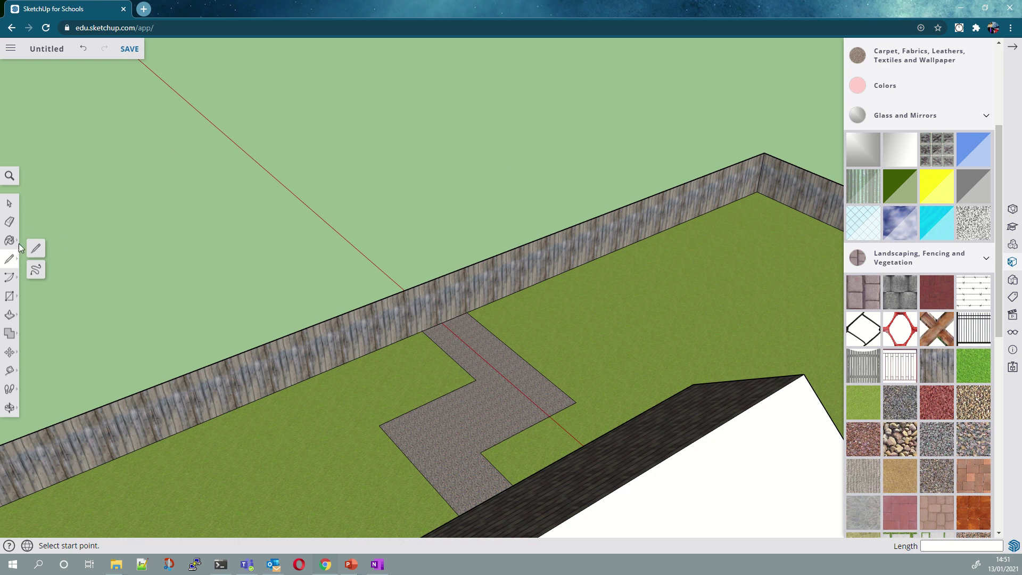
click(422, 331)
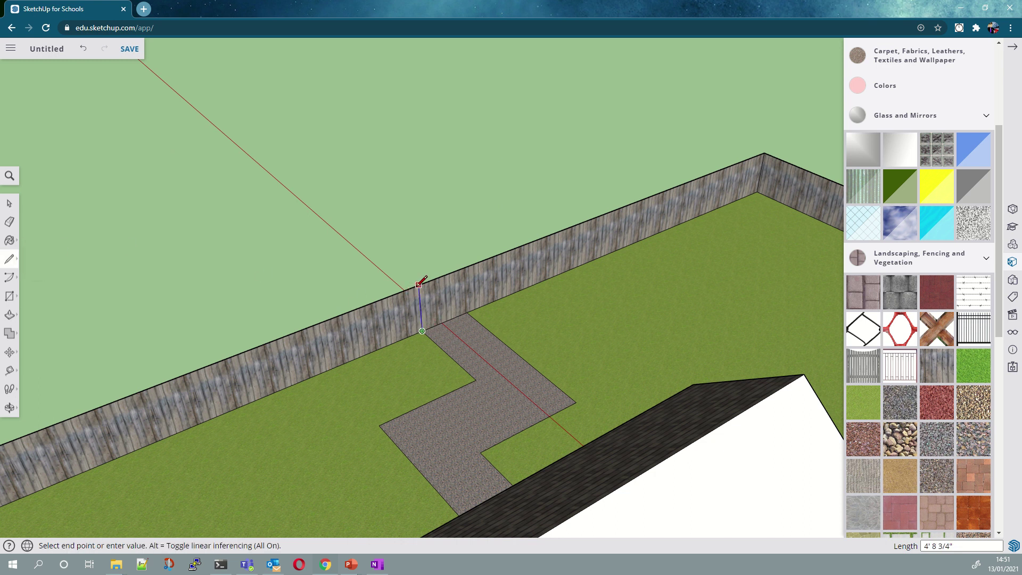
click(419, 284)
click(467, 313)
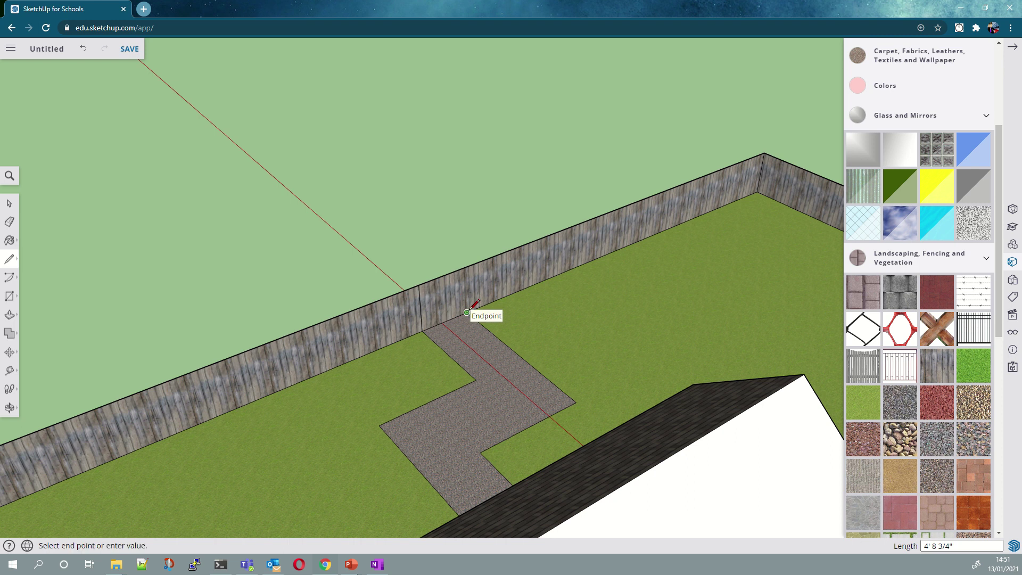
click(465, 267)
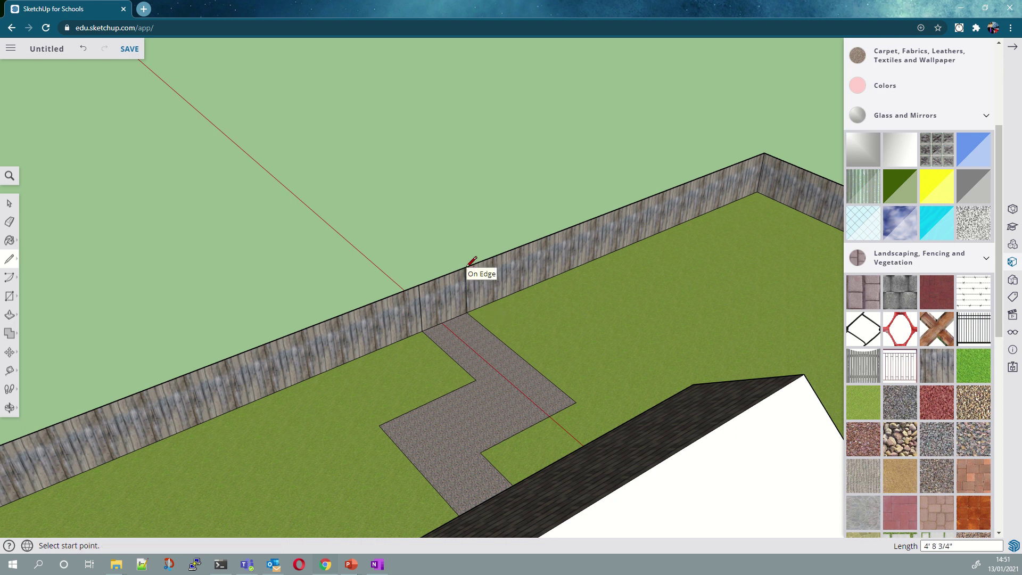
Step: Delete the front fence's face and top edge between the two vertical lines to open a gateway at the path
click(9, 203)
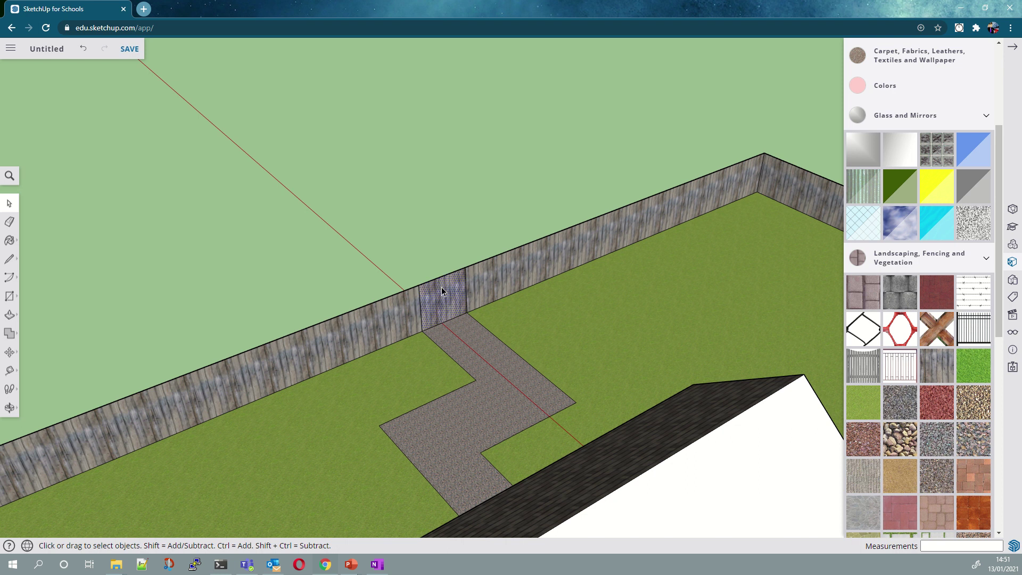
key(Delete)
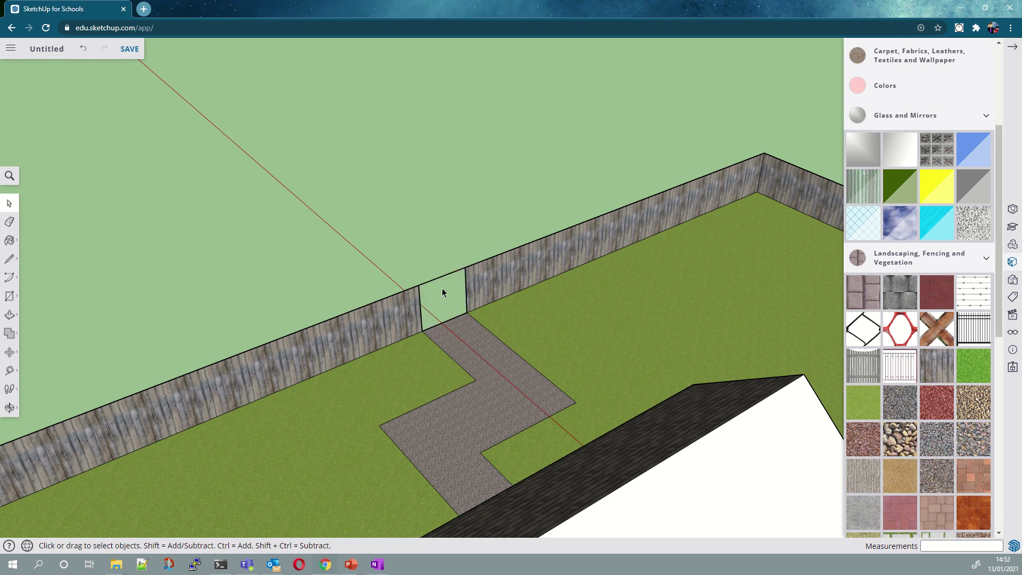
click(444, 277)
click(10, 278)
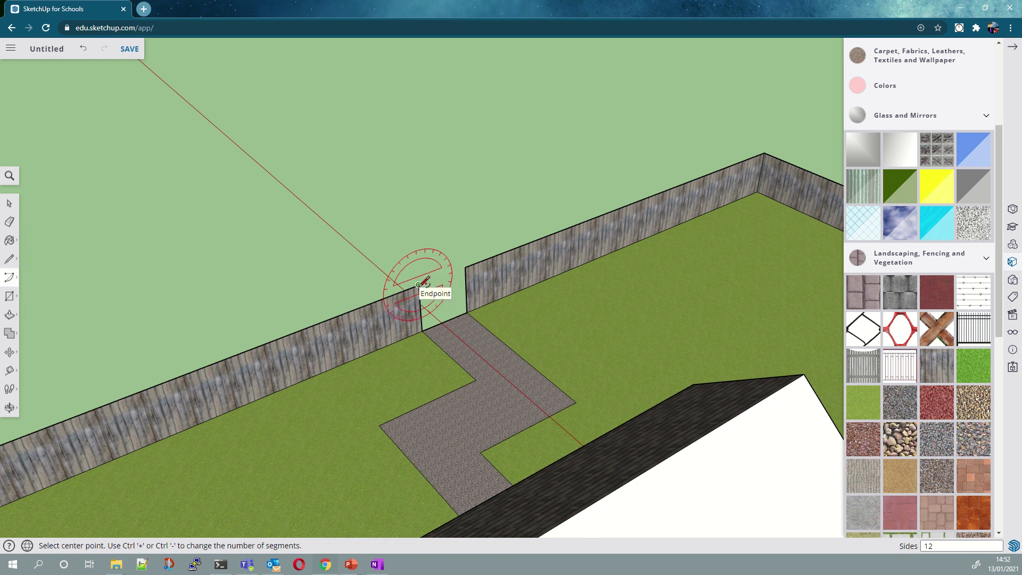
click(419, 285)
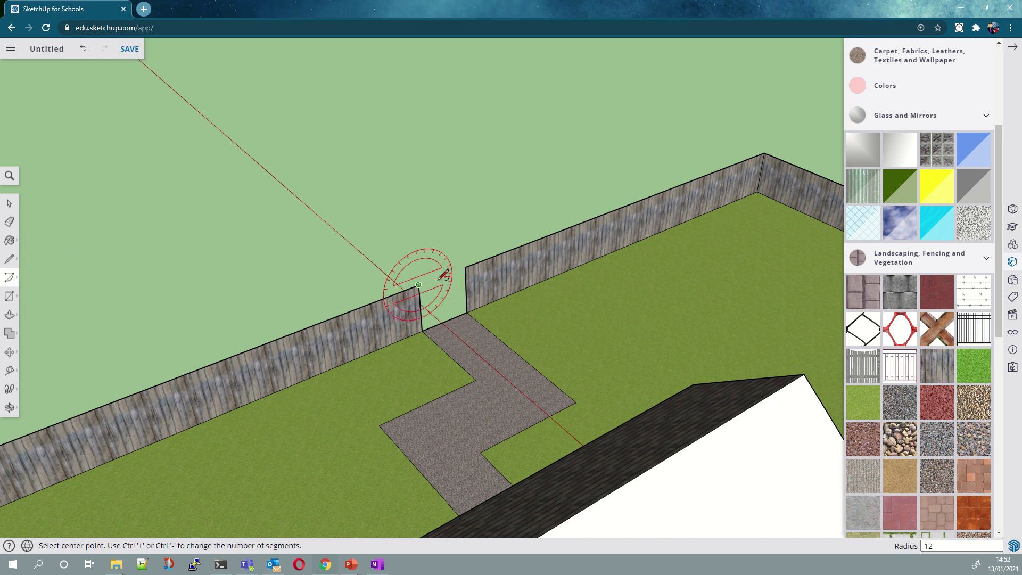
click(465, 267)
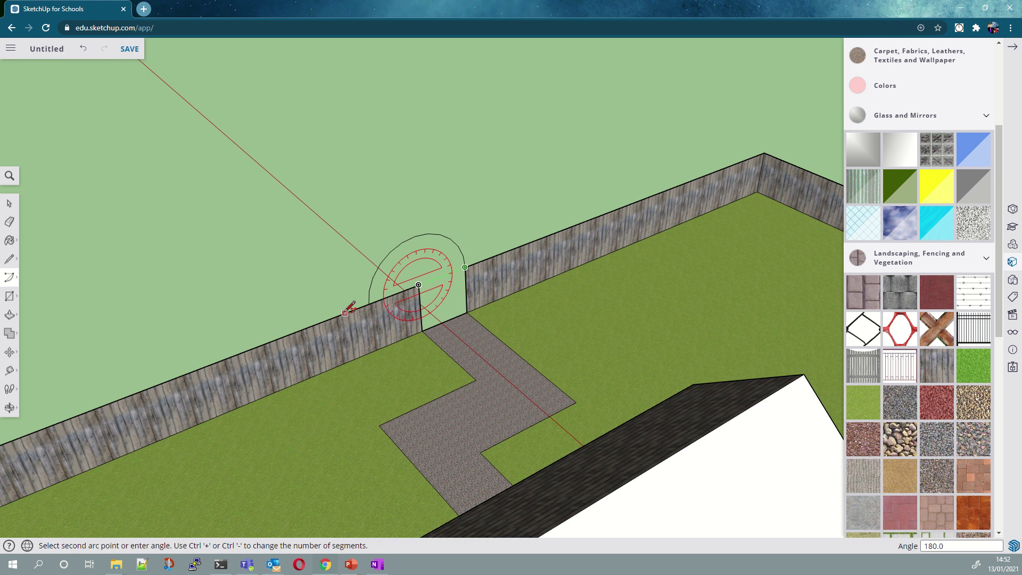
key(Escape)
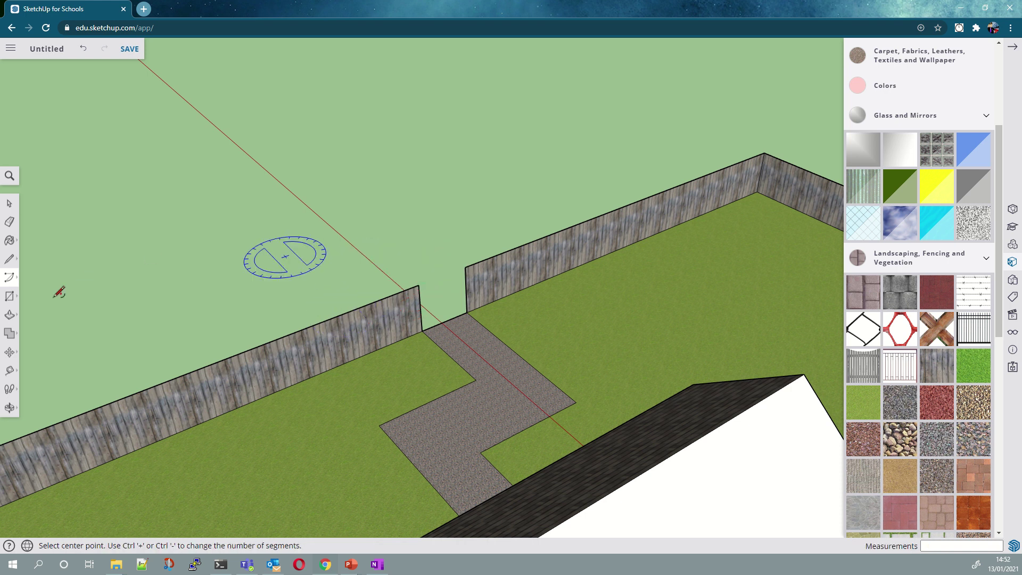
Step: Draw a 2 Point Arc between the fence tops on both sides of the gateway, with a bulge of about 2' 8"
click(4, 280)
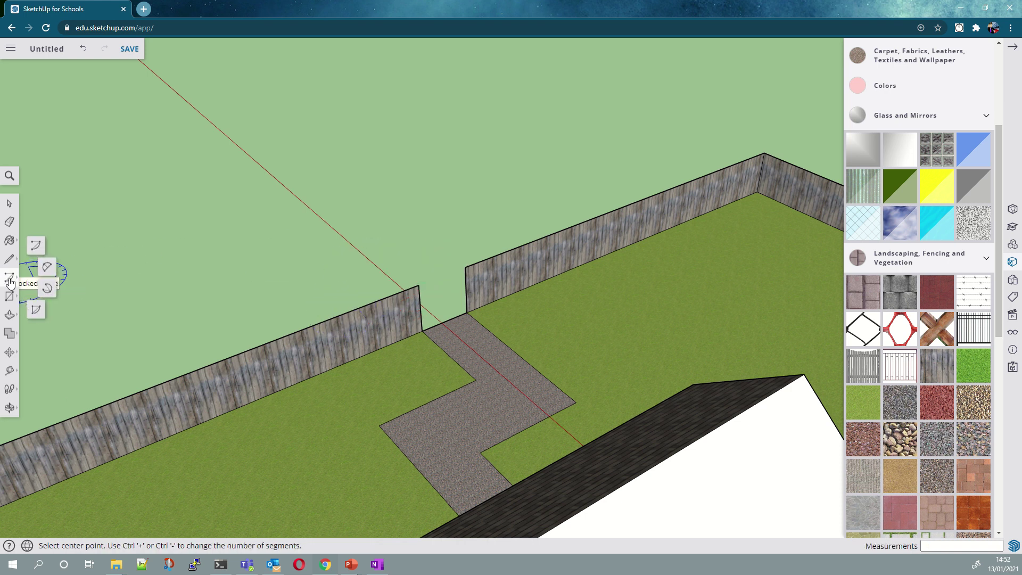
click(49, 272)
click(418, 285)
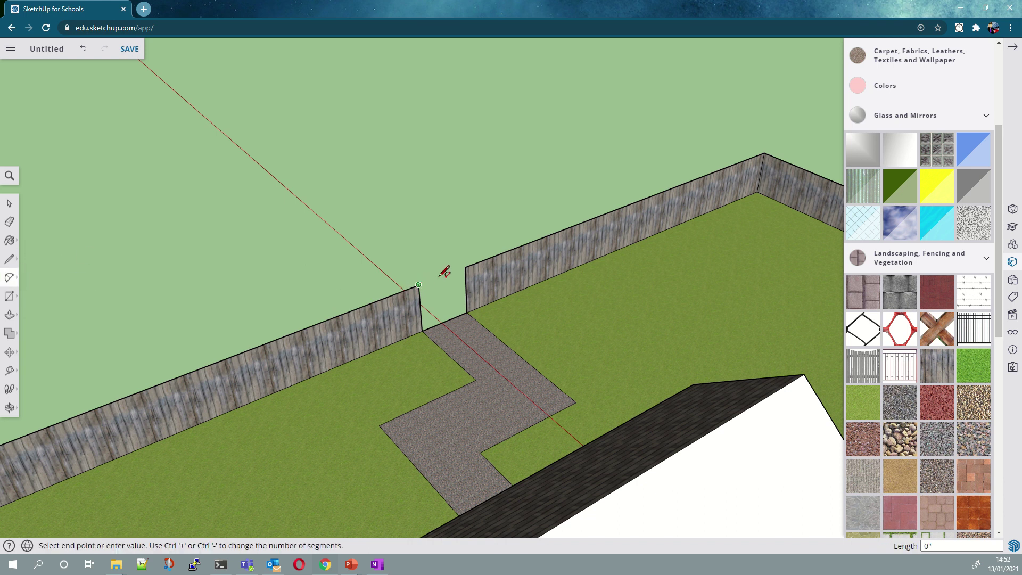
click(464, 267)
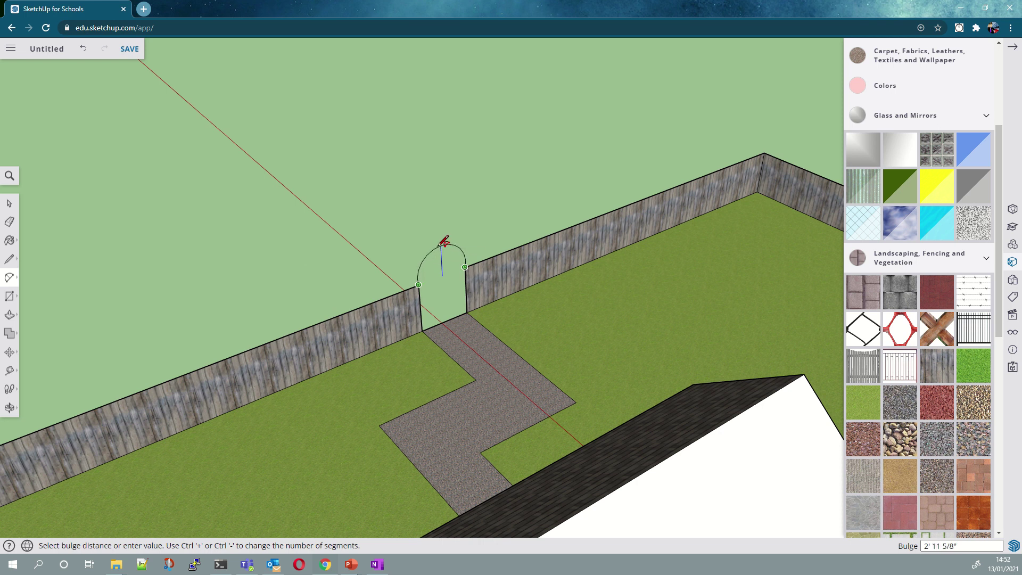
click(446, 245)
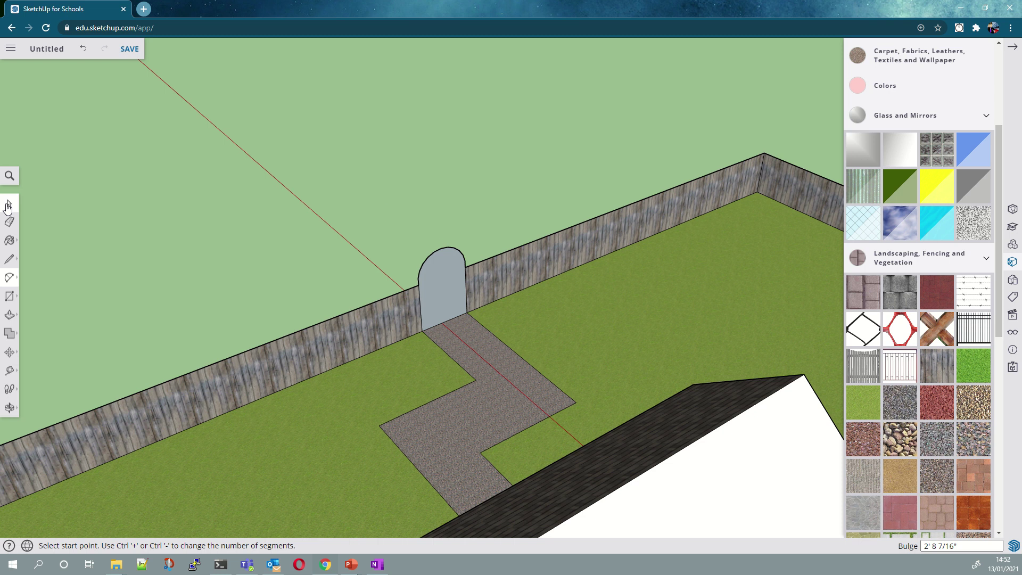
Step: Try the grey picket and black railing fence materials on the arched gate's inner face
click(873, 364)
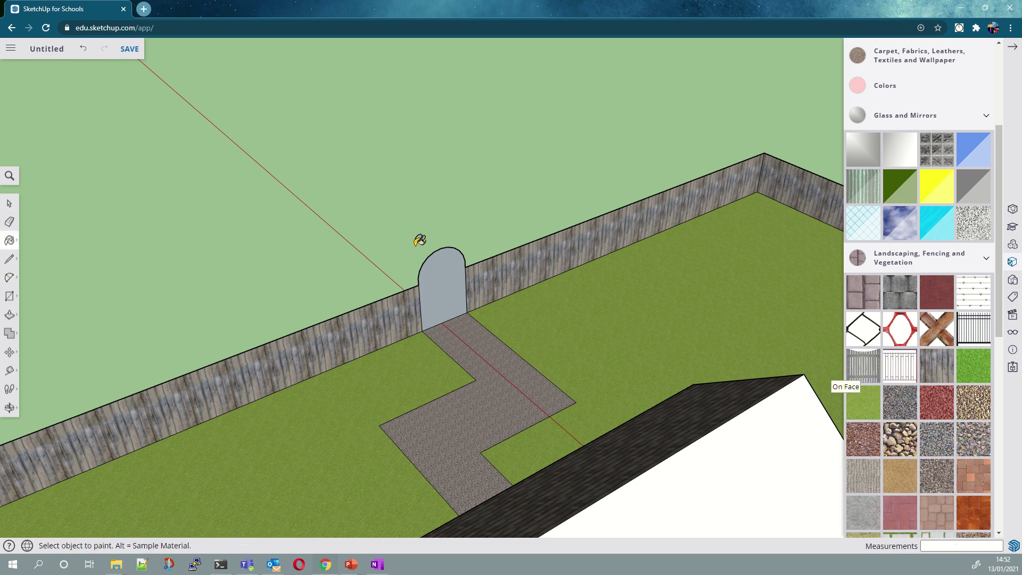
click(439, 266)
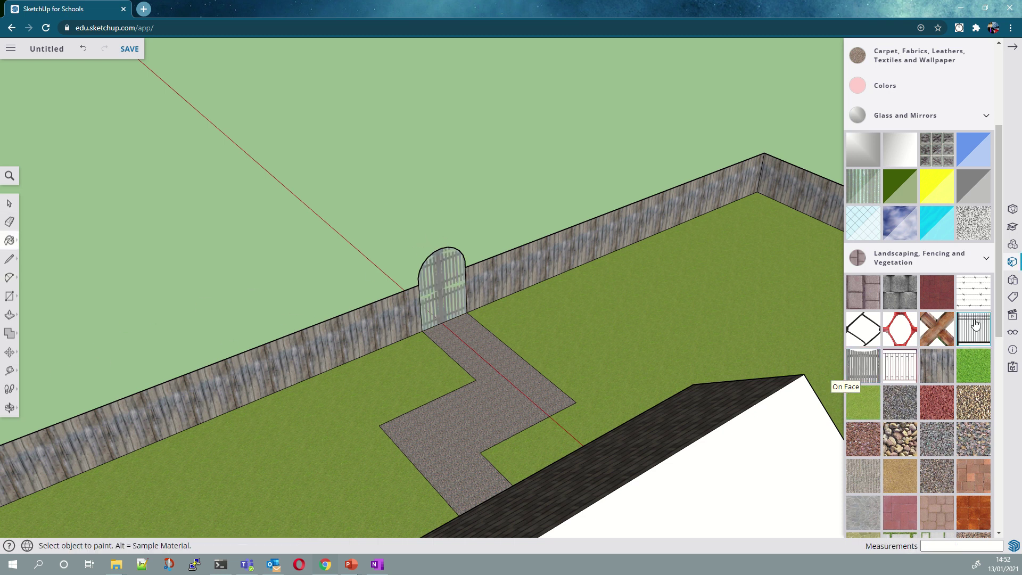
click(448, 272)
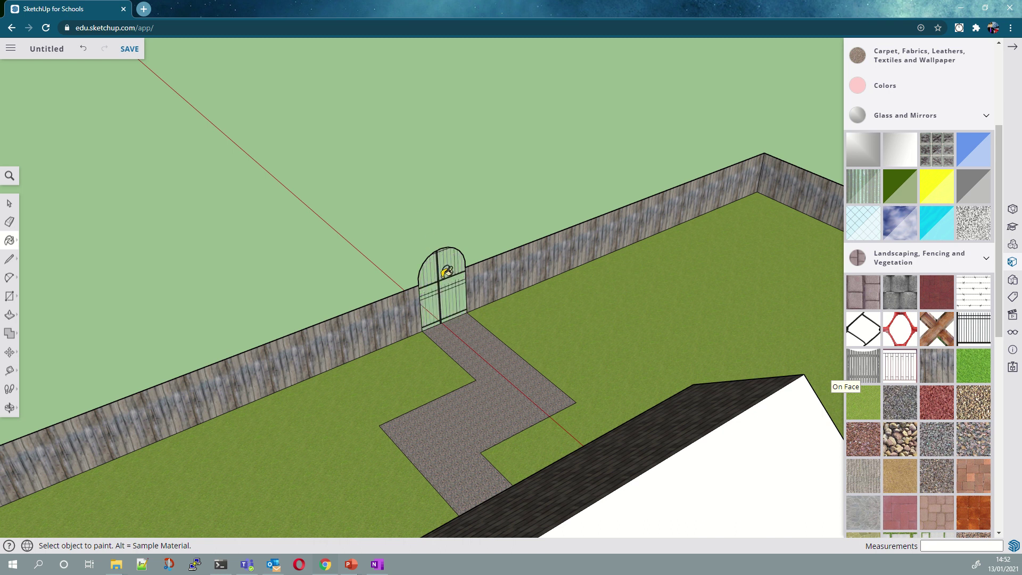
Step: Paint the arched gate's inner face with the white picket fence material and its outer face with the black railing material
click(912, 362)
click(456, 274)
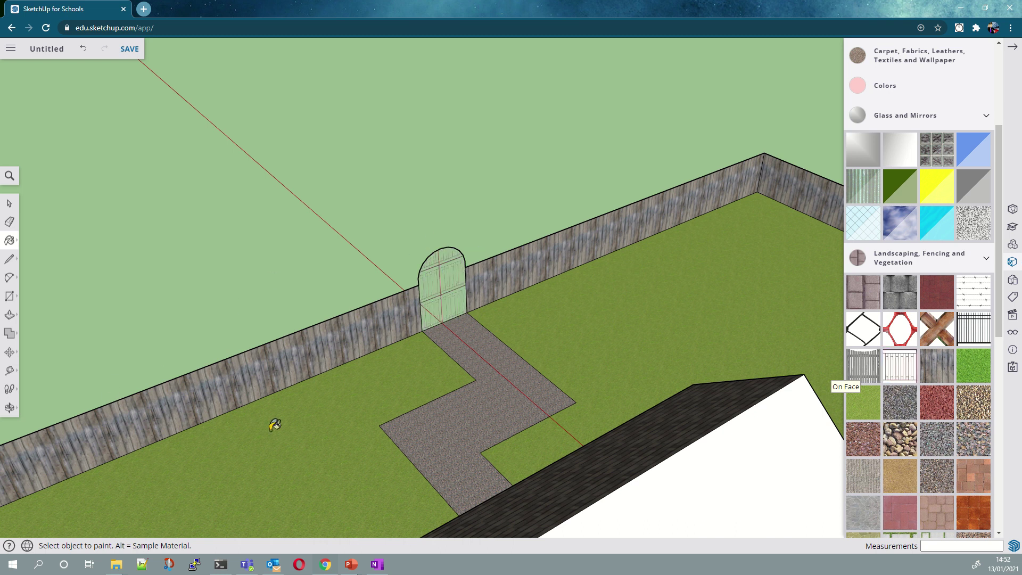
click(10, 409)
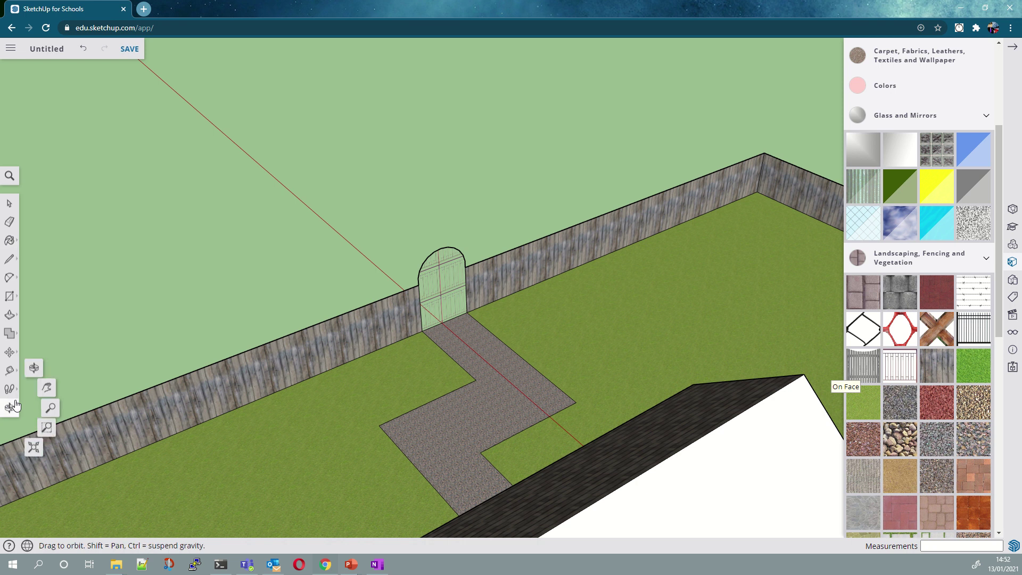
click(36, 366)
drag(373, 246, 721, 295)
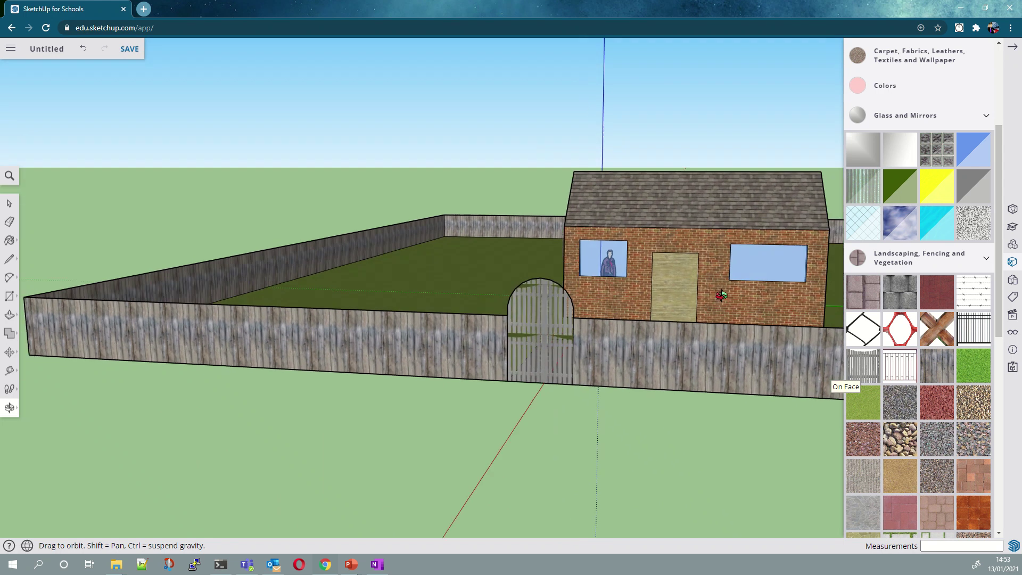
click(974, 327)
click(552, 319)
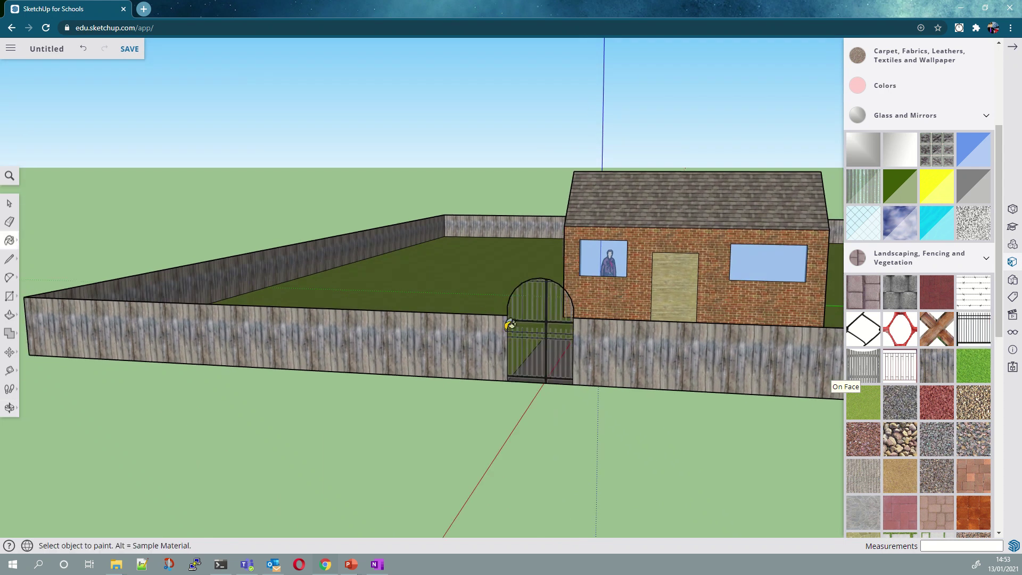
Step: Draw a rectangle about 36' 9" by 19' 2" on the lawn between the house and the side fence
click(10, 407)
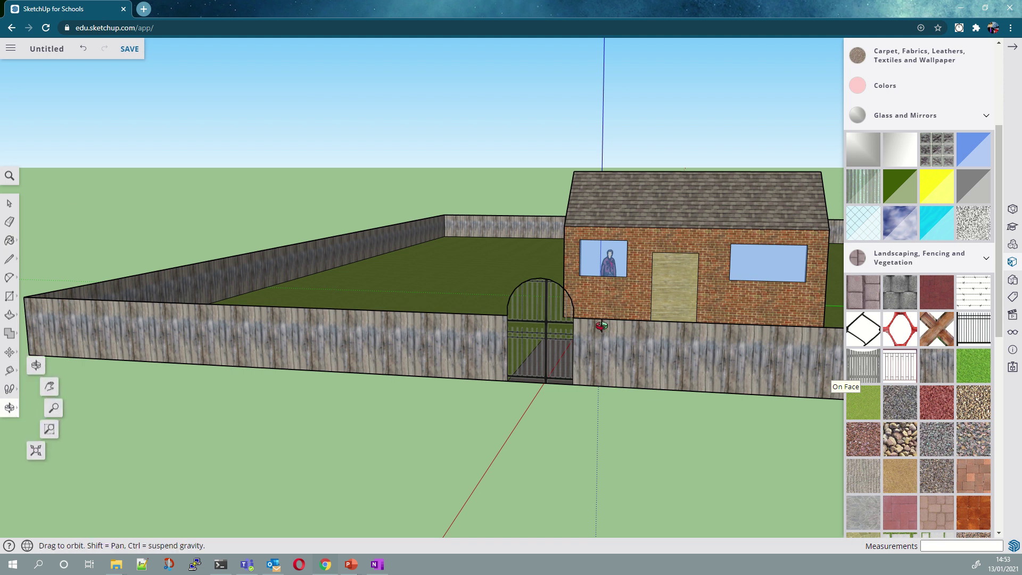
drag(602, 326, 368, 177)
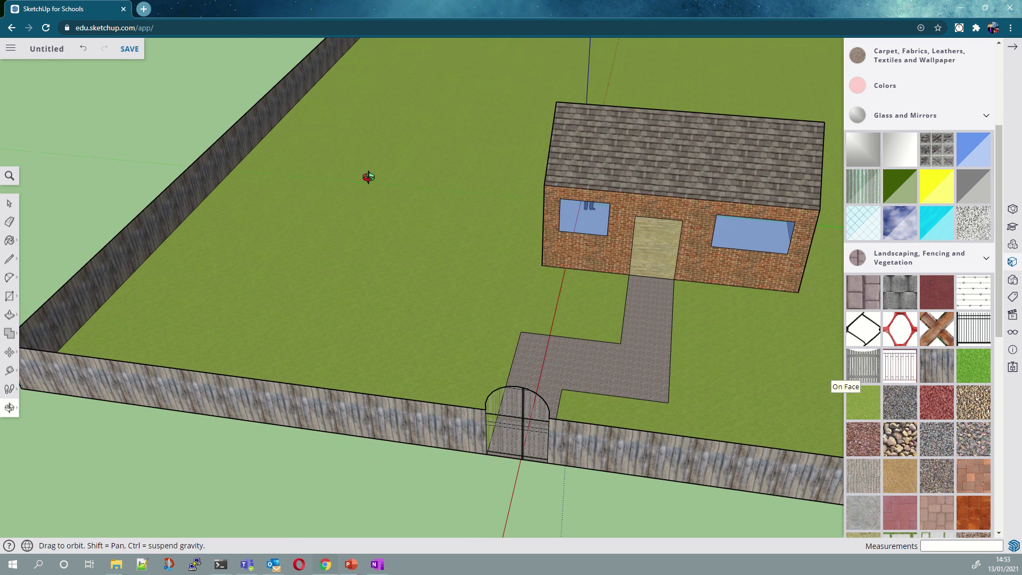
drag(329, 129, 187, 237)
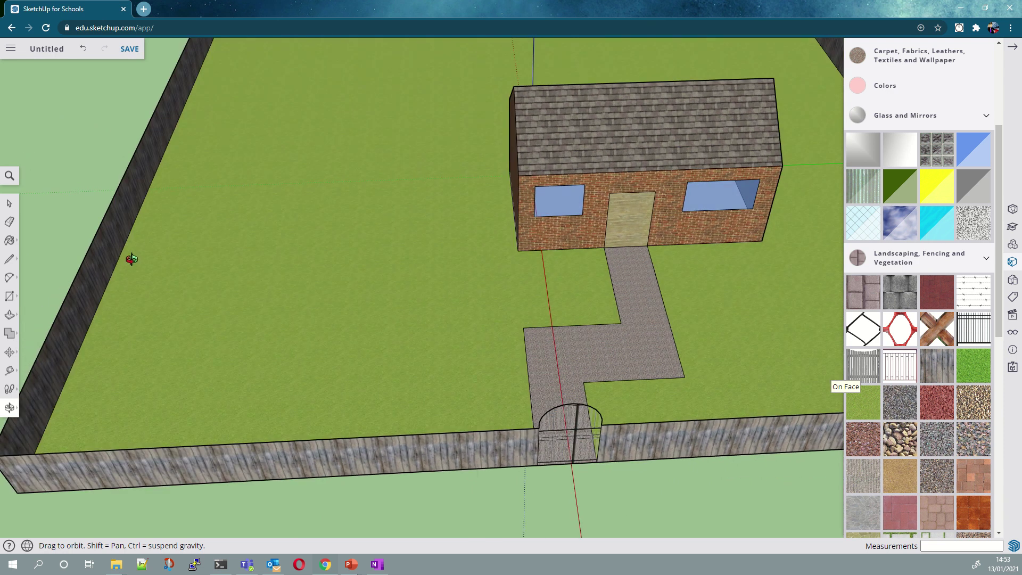
click(12, 298)
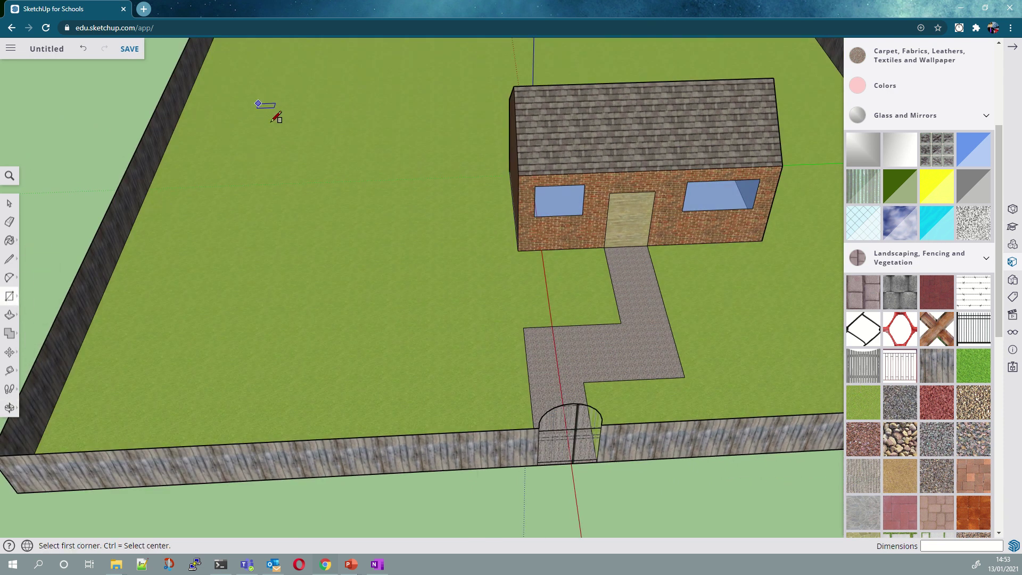
click(258, 103)
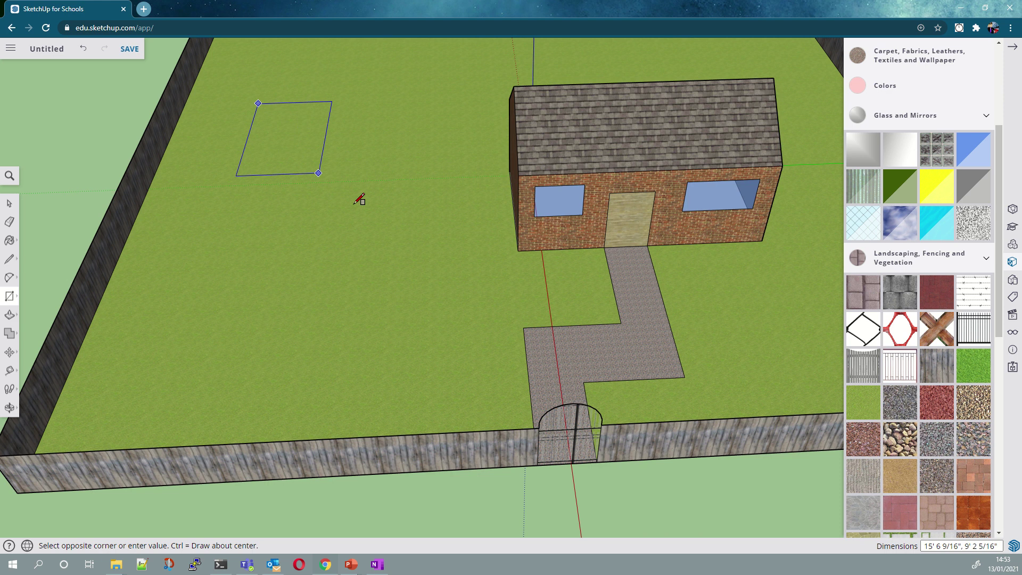
click(402, 300)
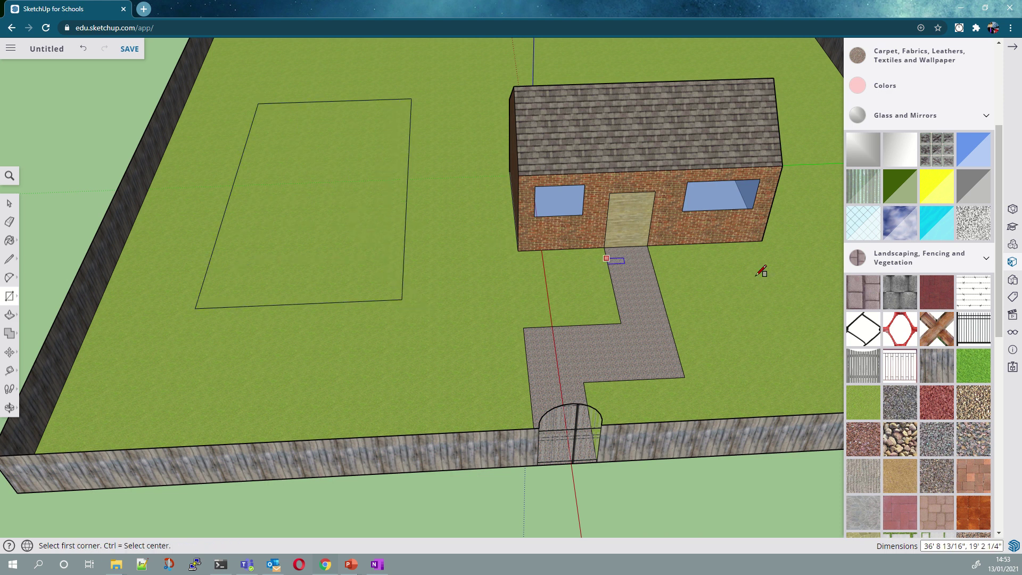
Step: Paint the lawn rectangle with a light grey material from the Stone category
click(931, 258)
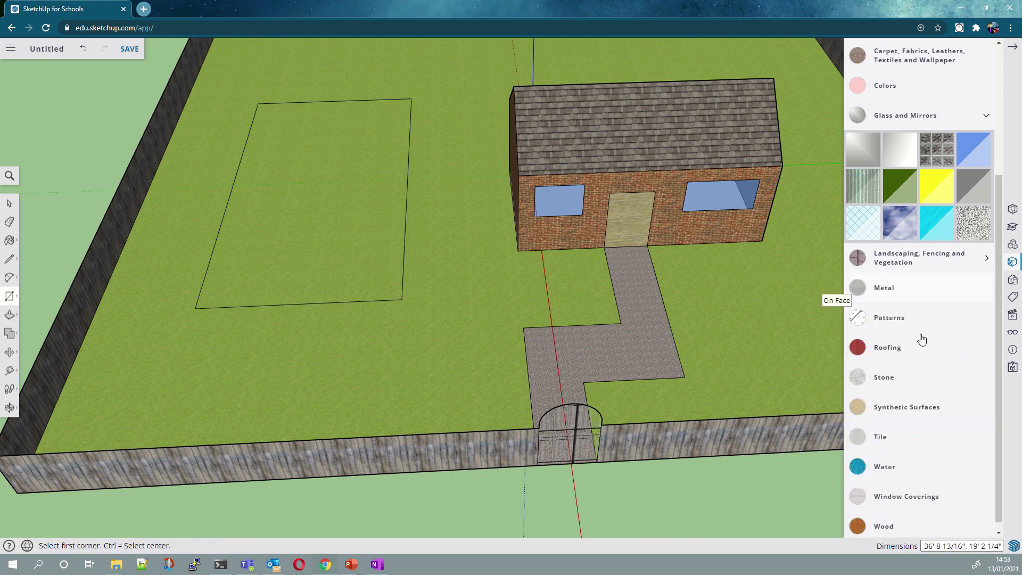
click(898, 388)
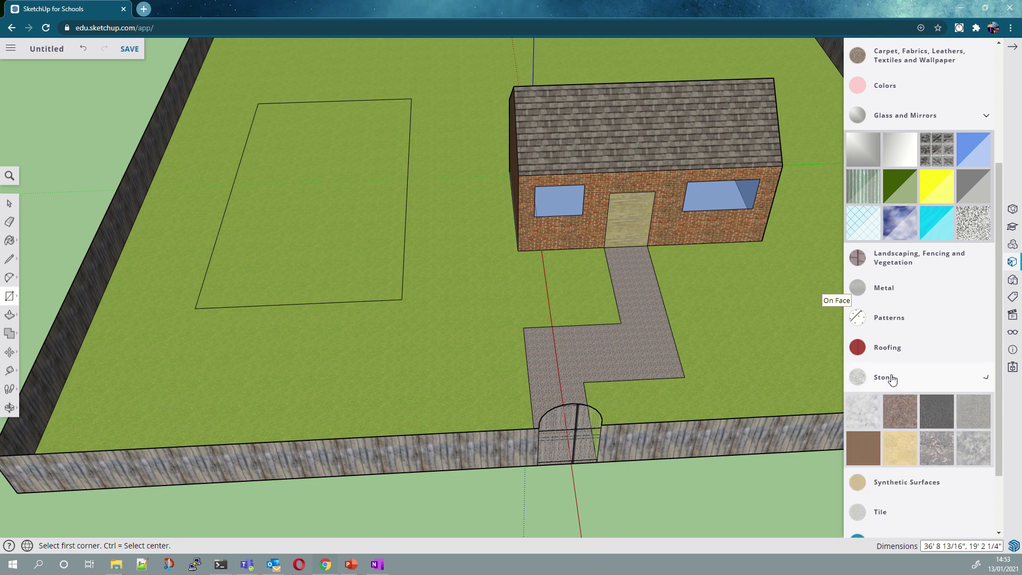
click(877, 426)
click(335, 186)
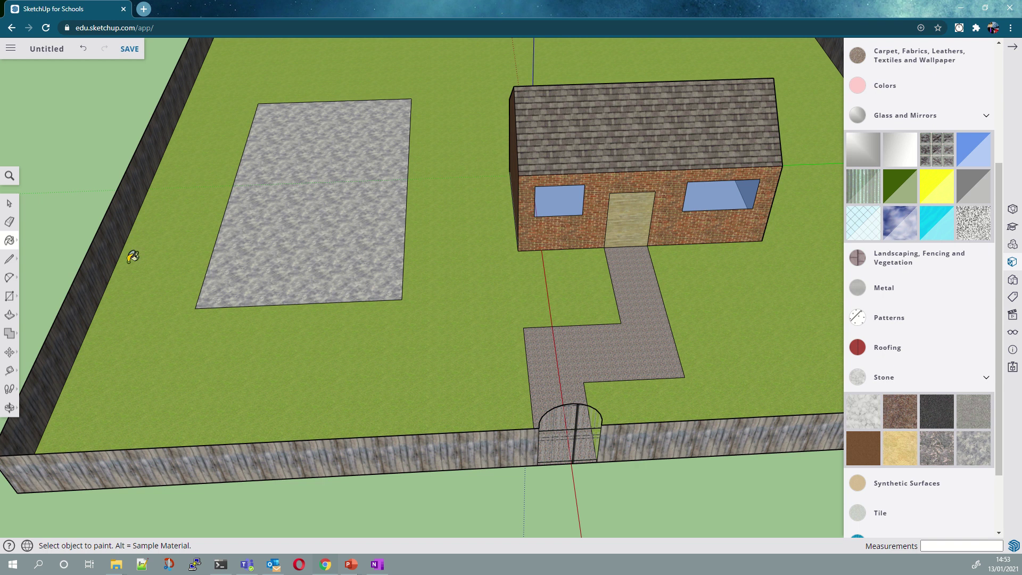
Step: Offset the edges of the grey stone rectangle inward by about 2' to outline a pool border
click(10, 297)
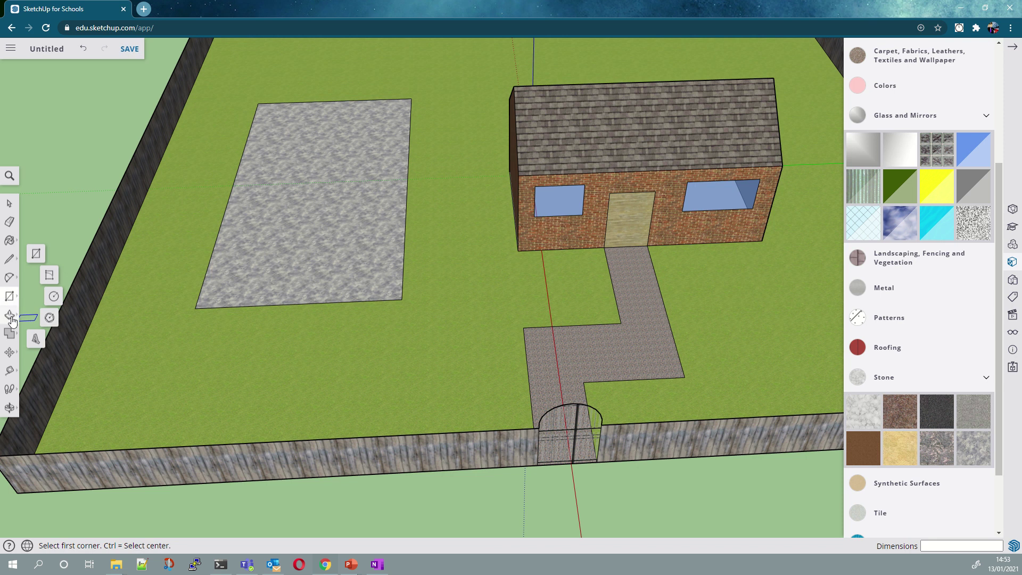
click(10, 316)
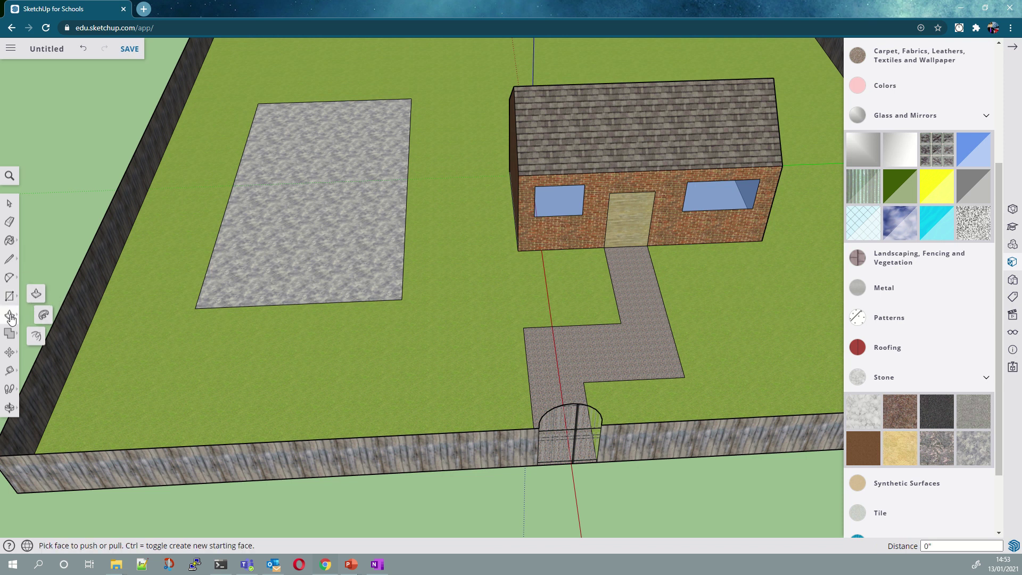
click(36, 336)
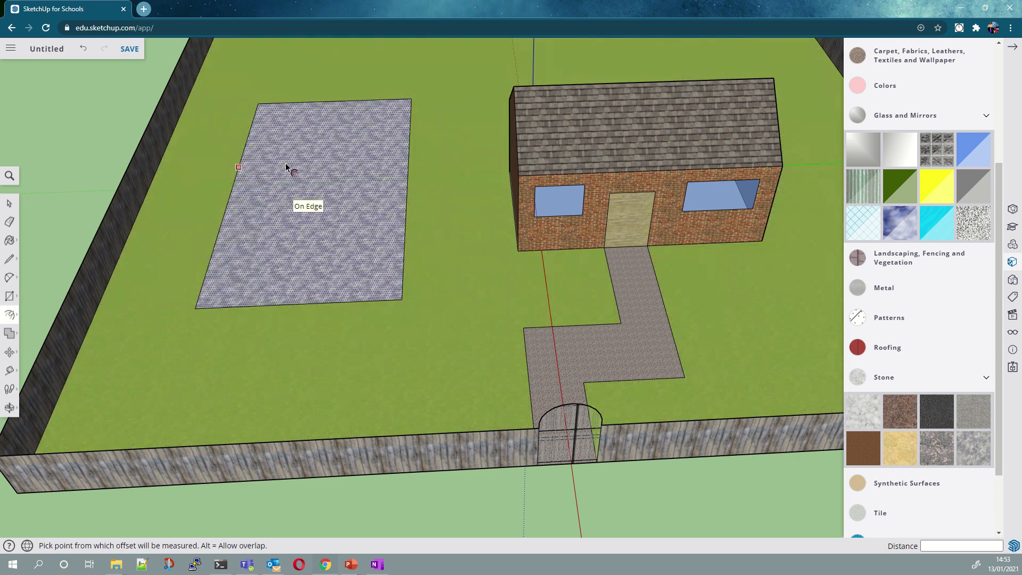
click(301, 169)
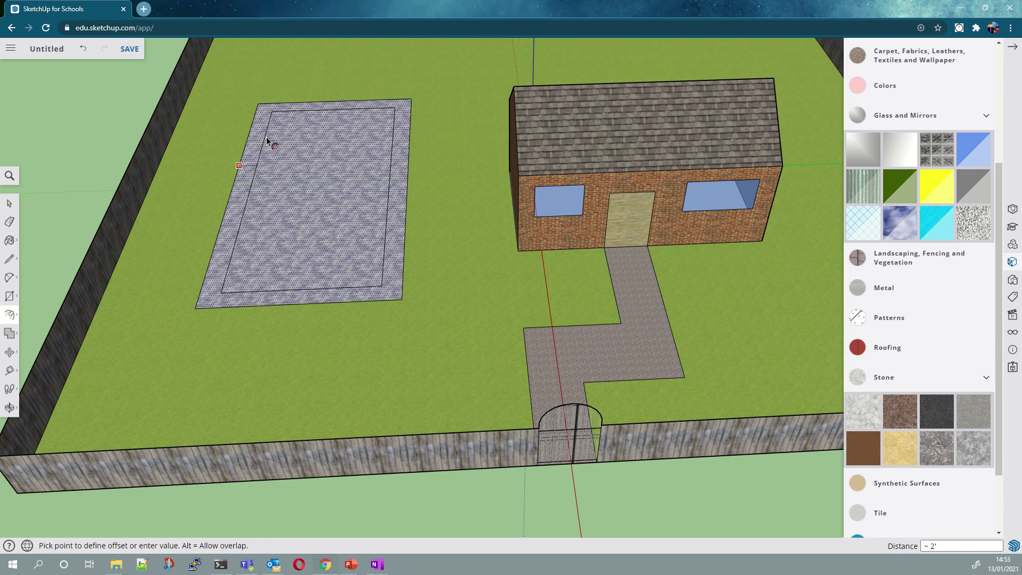
click(267, 134)
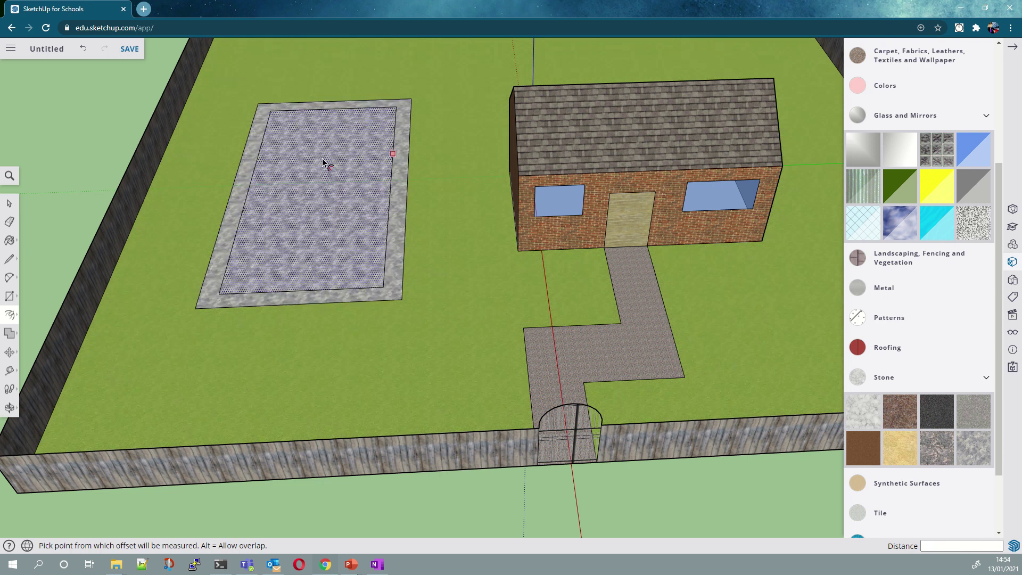
Step: Raise the stone border about 10" above the lawn and sink the inner face about 9' 4"
click(10, 316)
click(38, 294)
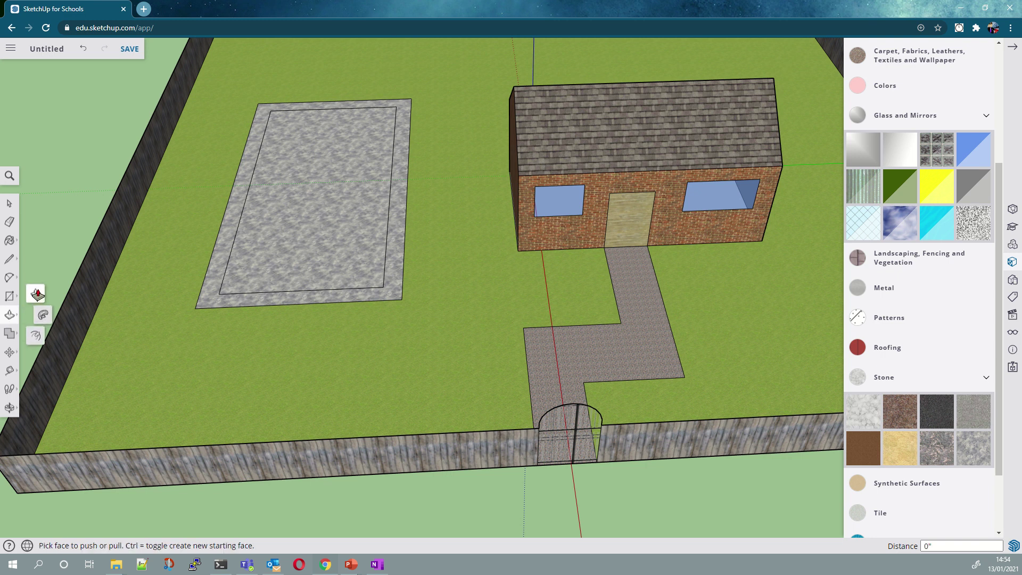
click(238, 206)
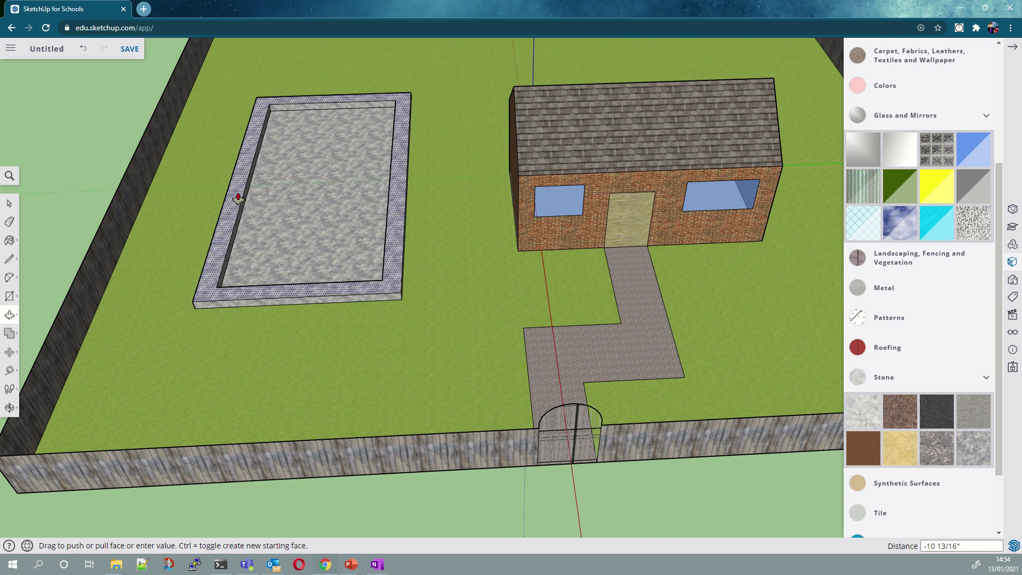
click(238, 199)
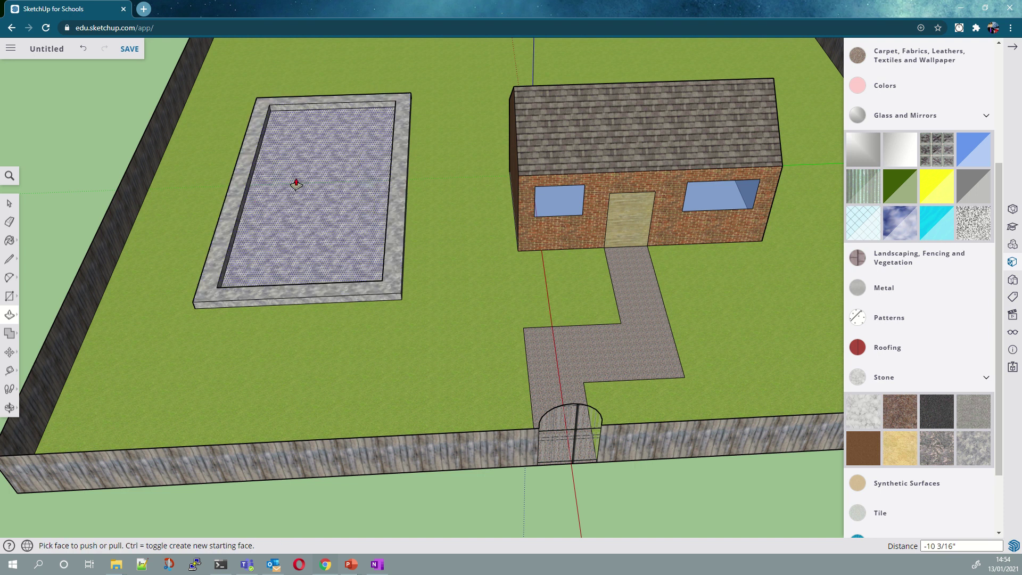
click(322, 153)
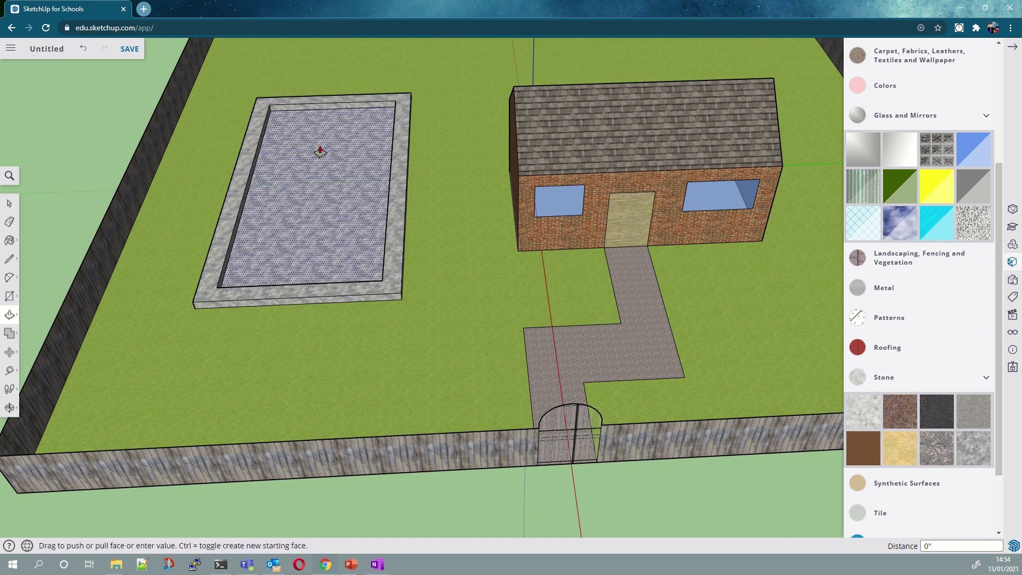
click(323, 215)
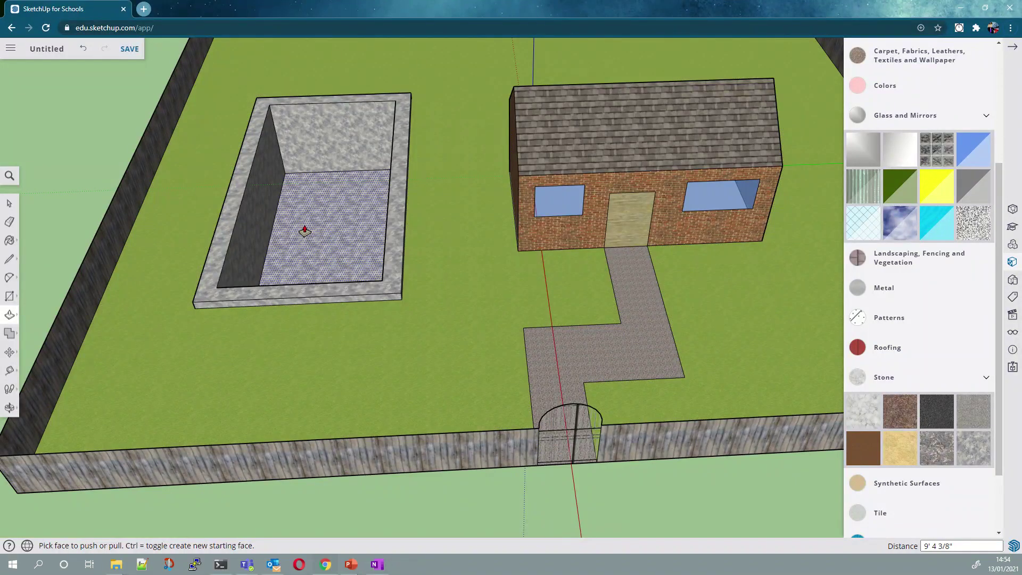
Step: Pull a new face about 4' 11" up from the pit floor and paint it with the translucent water material
drag(304, 228, 296, 193)
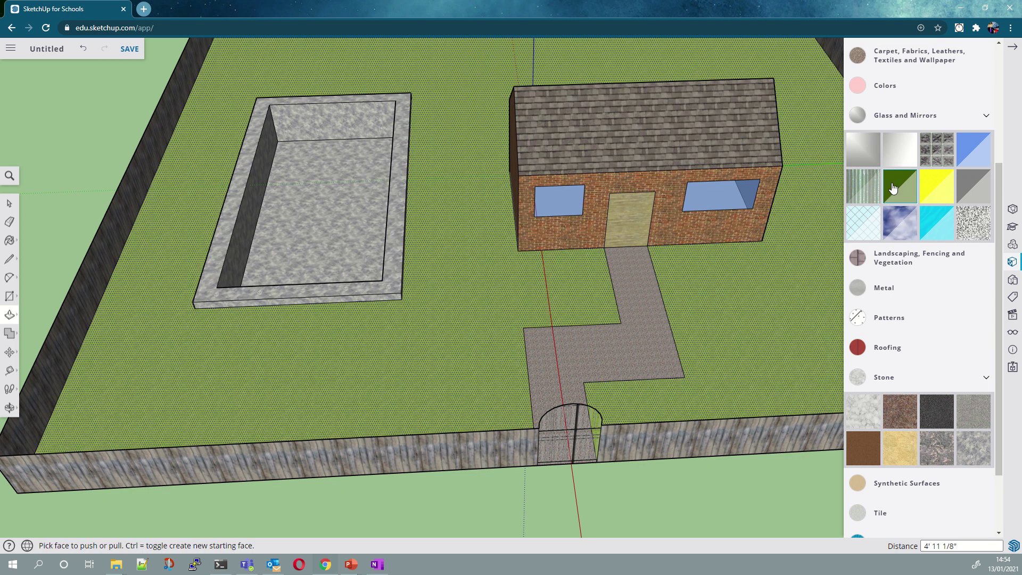
scroll(930, 313, down, 2)
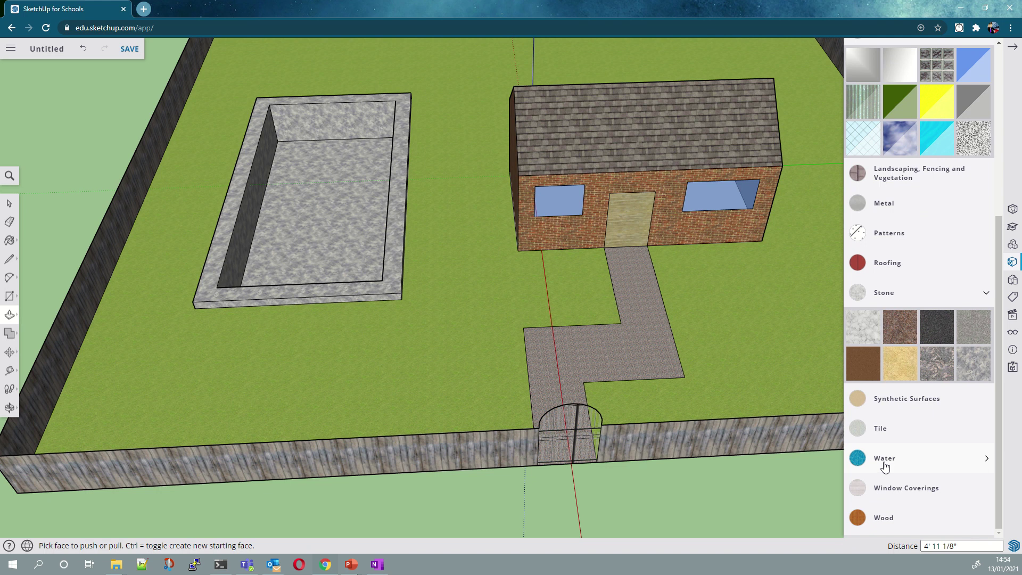
click(885, 458)
click(972, 498)
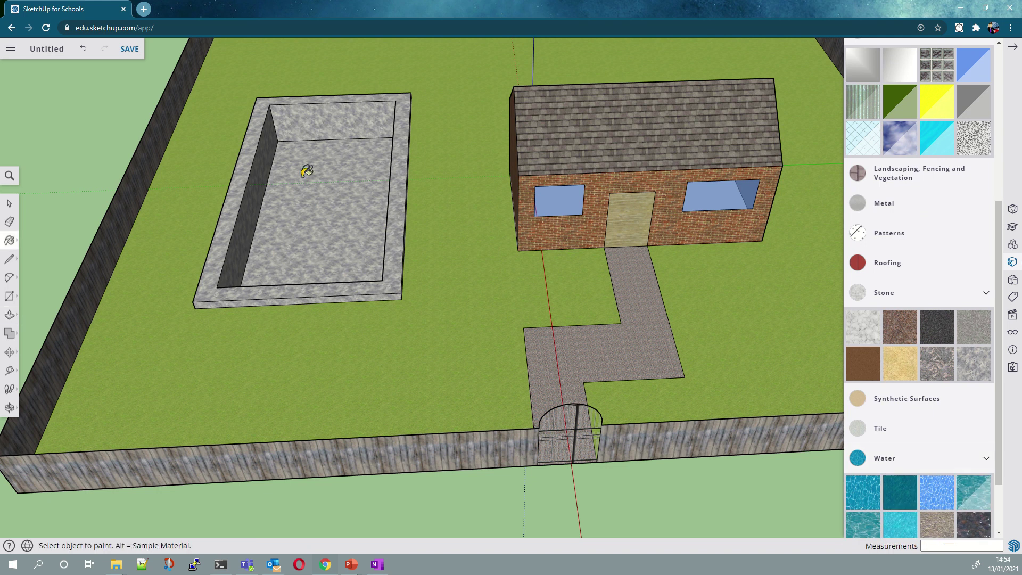
click(319, 186)
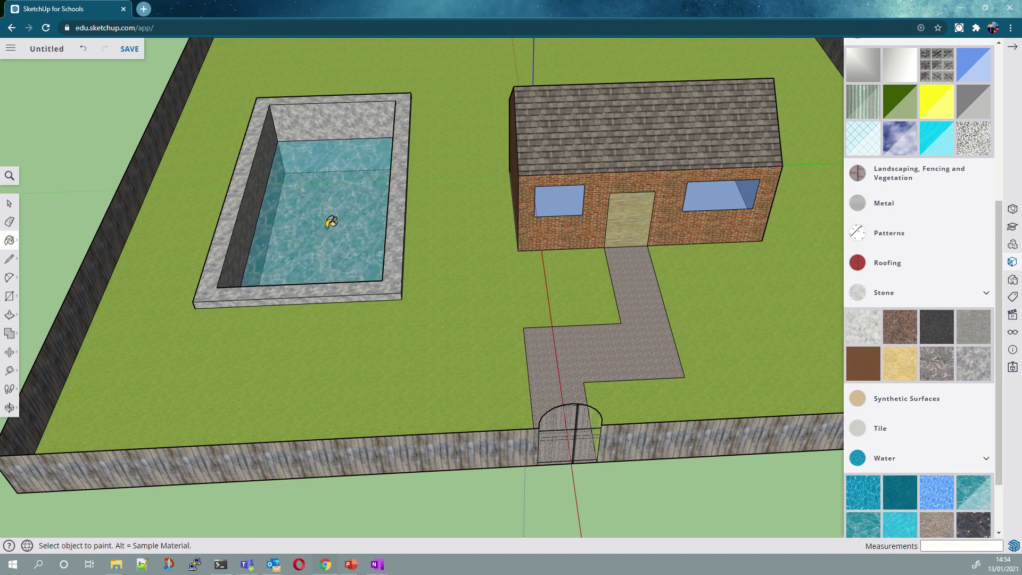
Step: Try raising the water surface, and undo the pool edits back to the flat offset stone outline
click(10, 316)
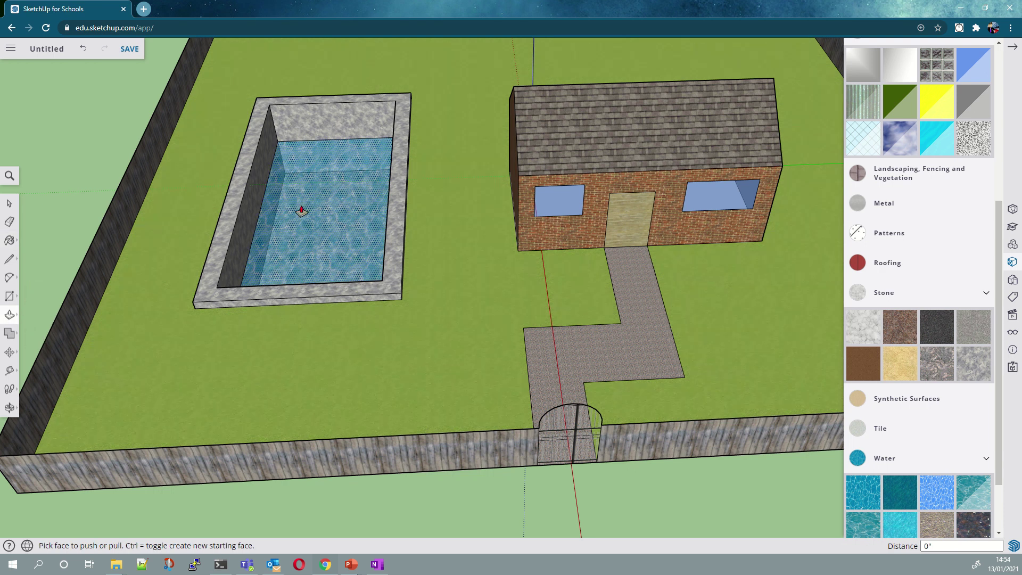
mouse_move(301, 211)
mouse_down()
mouse_move(304, 187)
mouse_move(321, 219)
mouse_move(313, 184)
mouse_up()
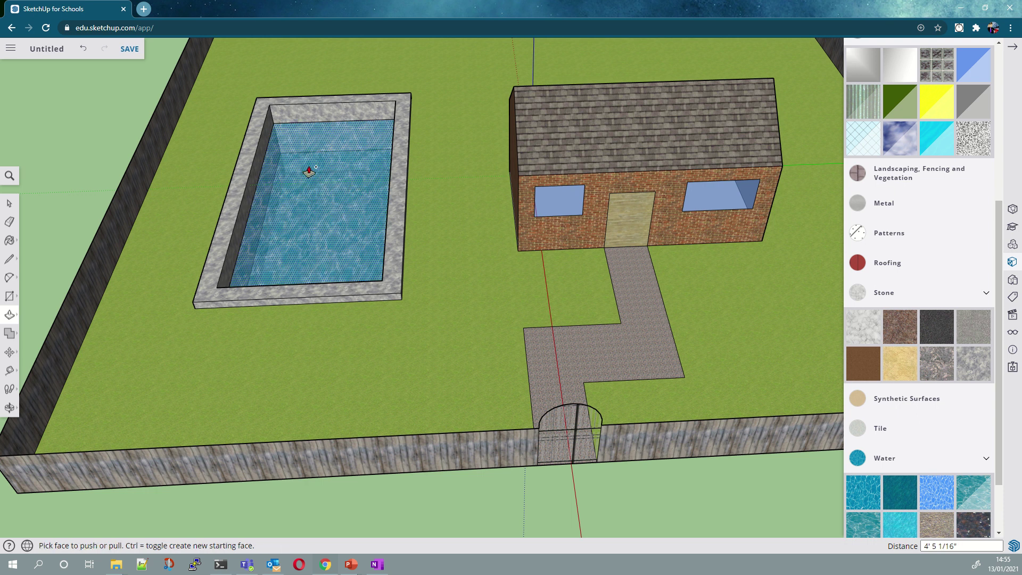
key(ctrl+z)
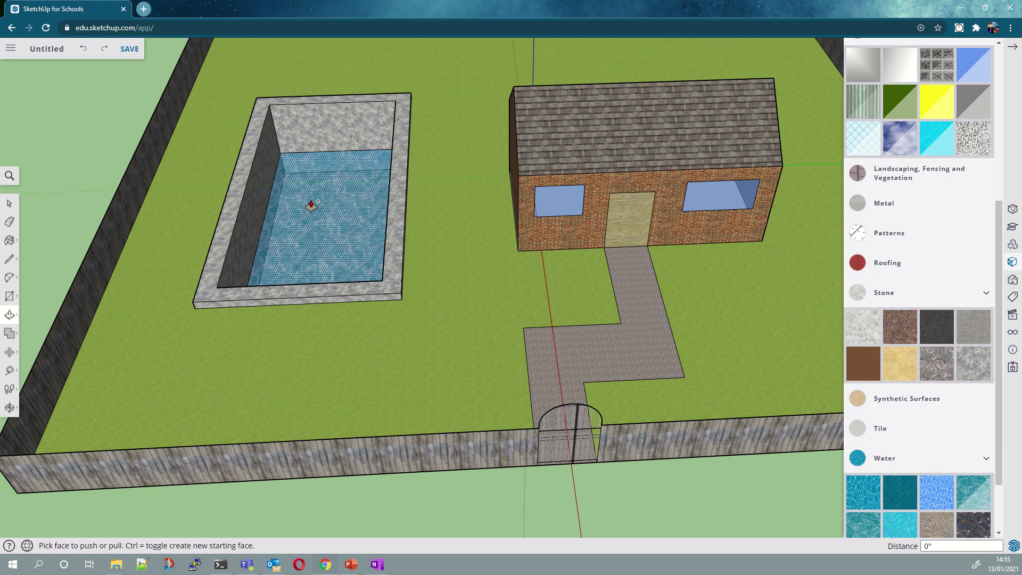
key(ctrl+z)
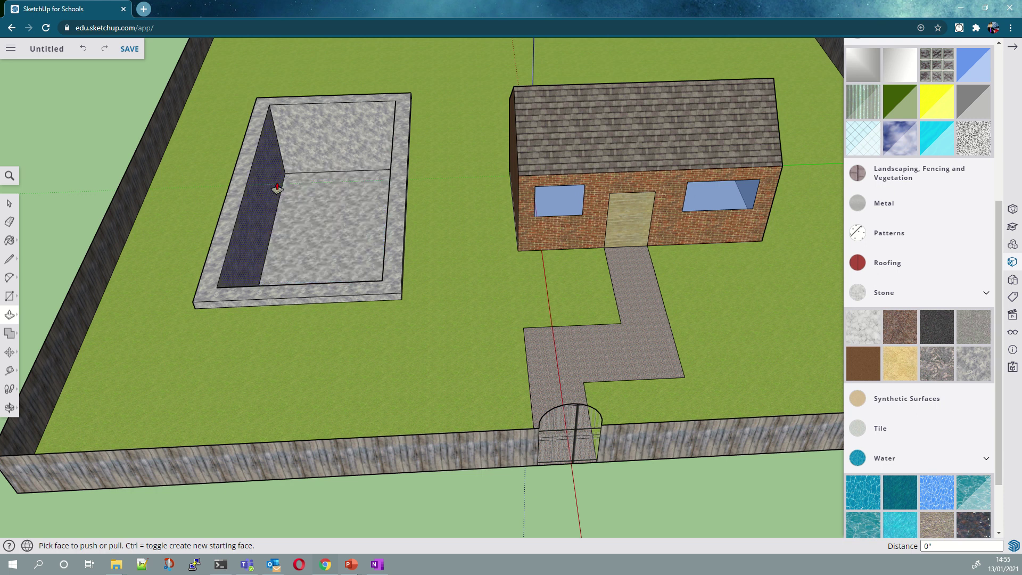
key(ctrl+z)
key(ctrl+z)
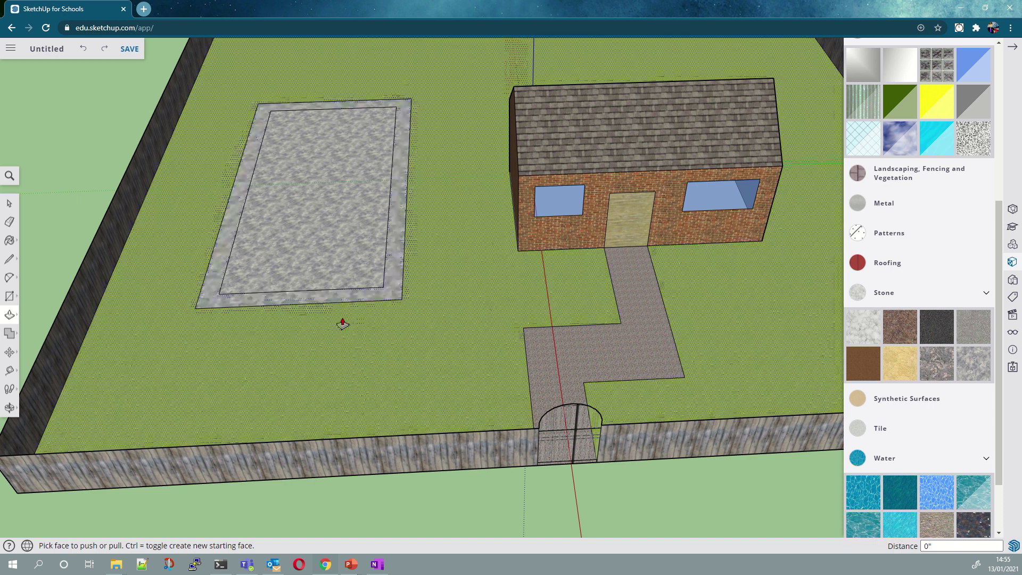
Step: Raise the stone border above the lawn and sink the inner face about 8' 8" to form the pool
click(10, 315)
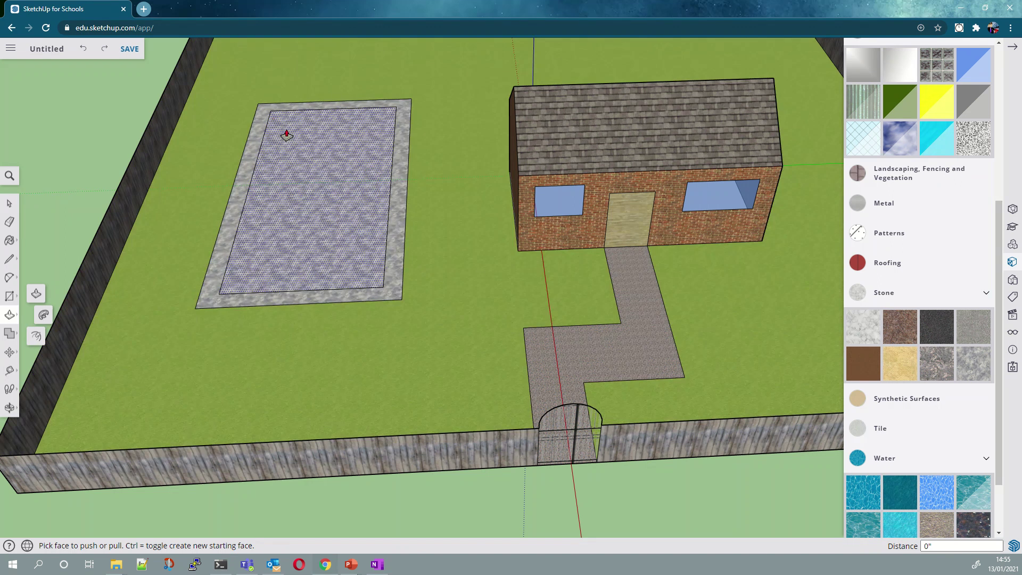
click(244, 167)
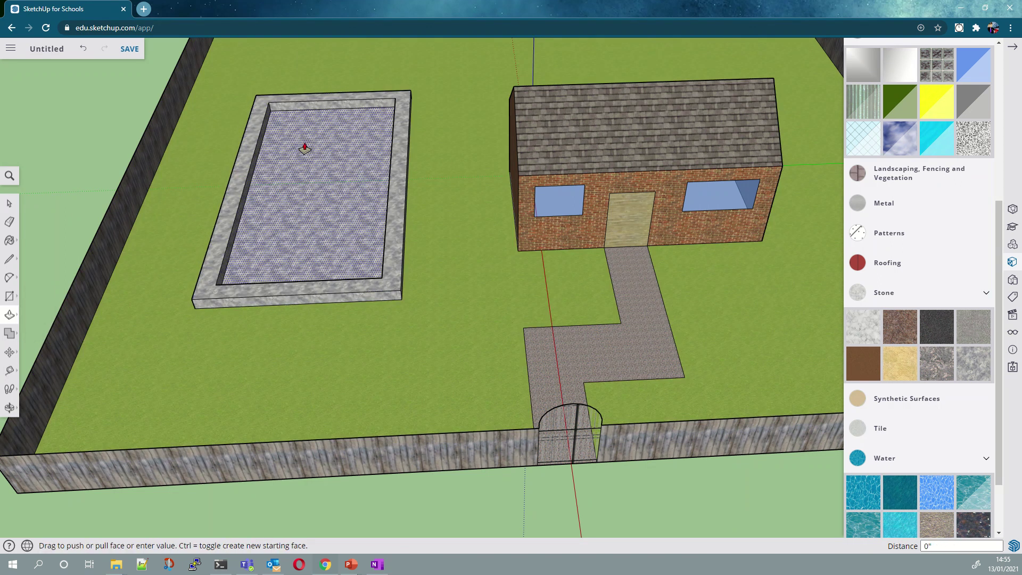
click(316, 207)
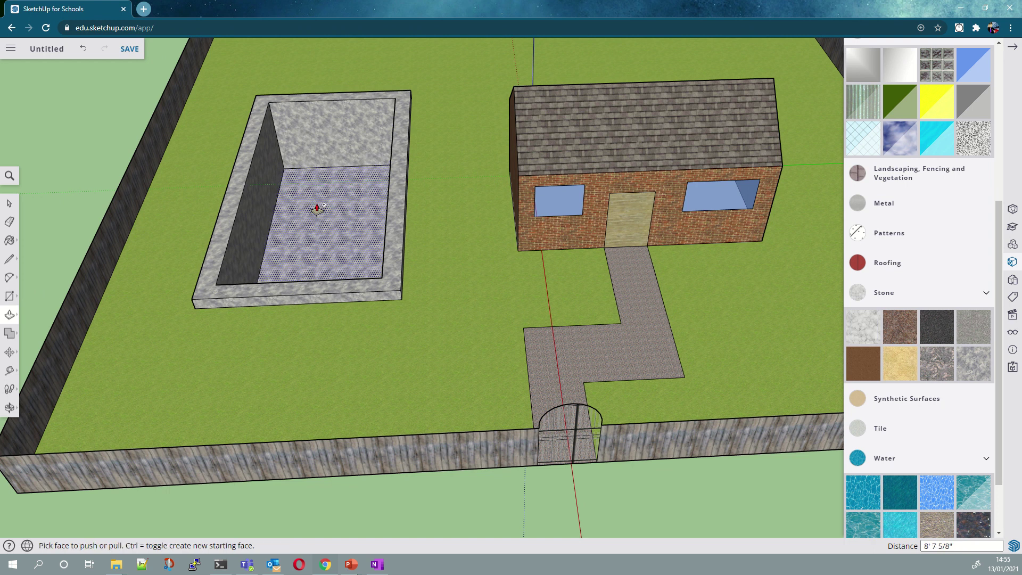
Step: Pull a new face up from the pool floor to just below the rim and paint it with the translucent water material
click(317, 209)
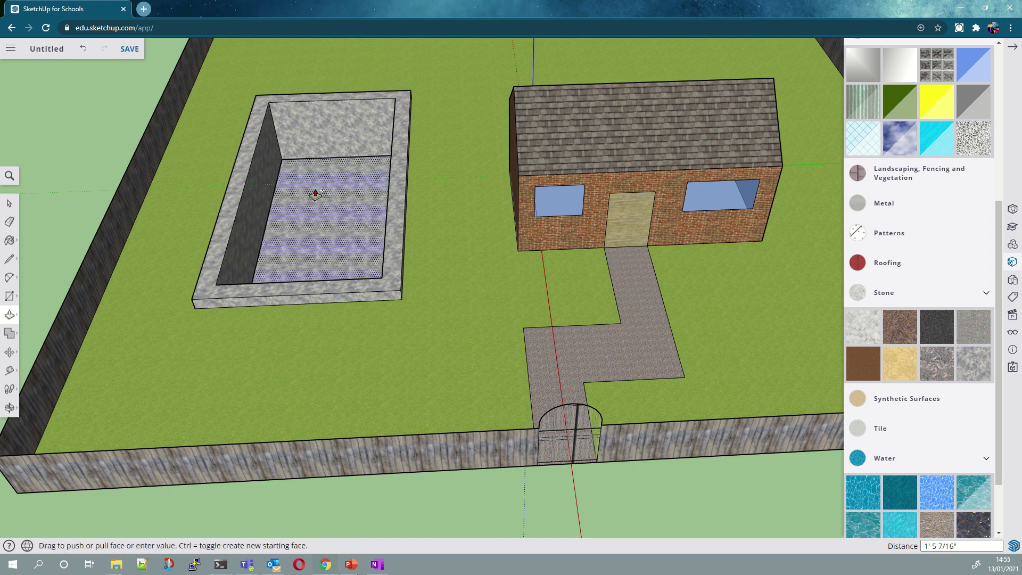
click(315, 165)
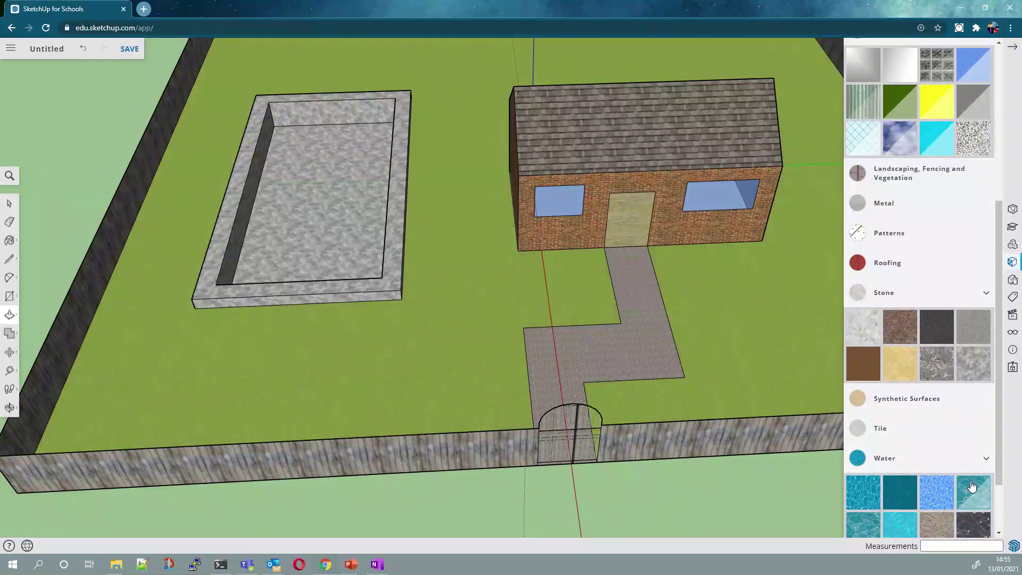
click(971, 486)
click(367, 183)
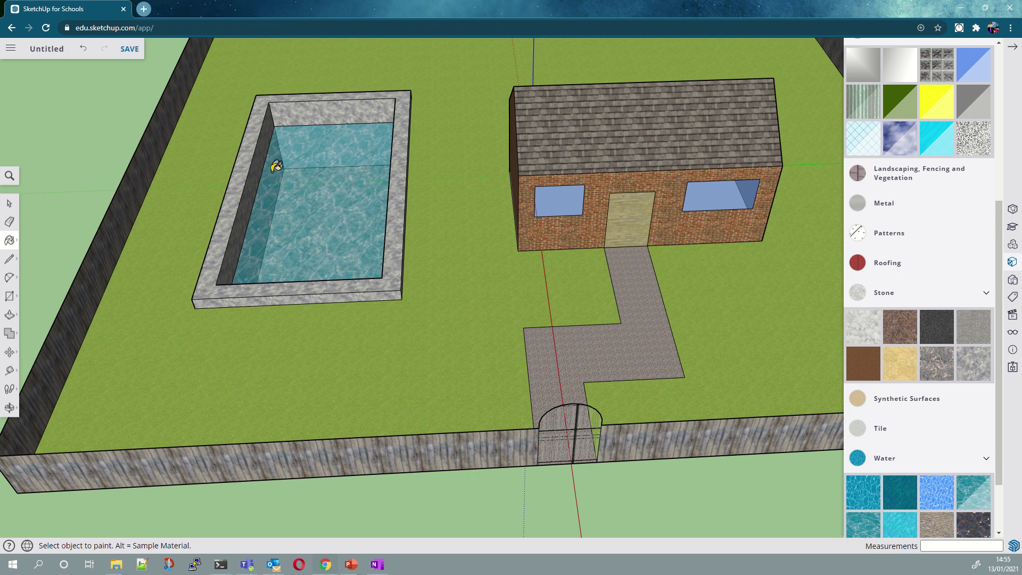
Step: Draw a rectangle about 3' by 5' 9" on the lawn against the pool's front edge and paint it with the border's grey stone
click(9, 298)
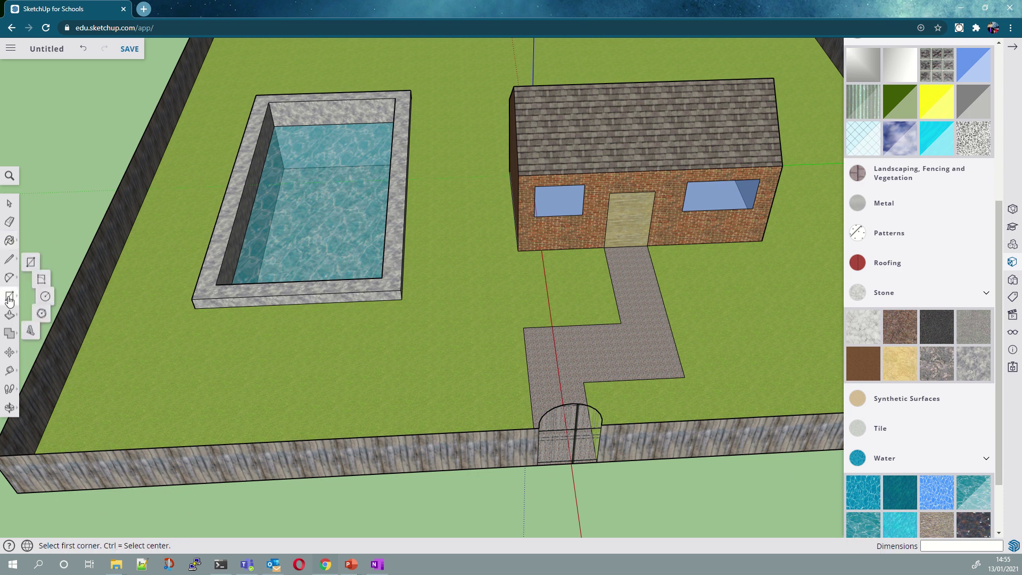
click(244, 306)
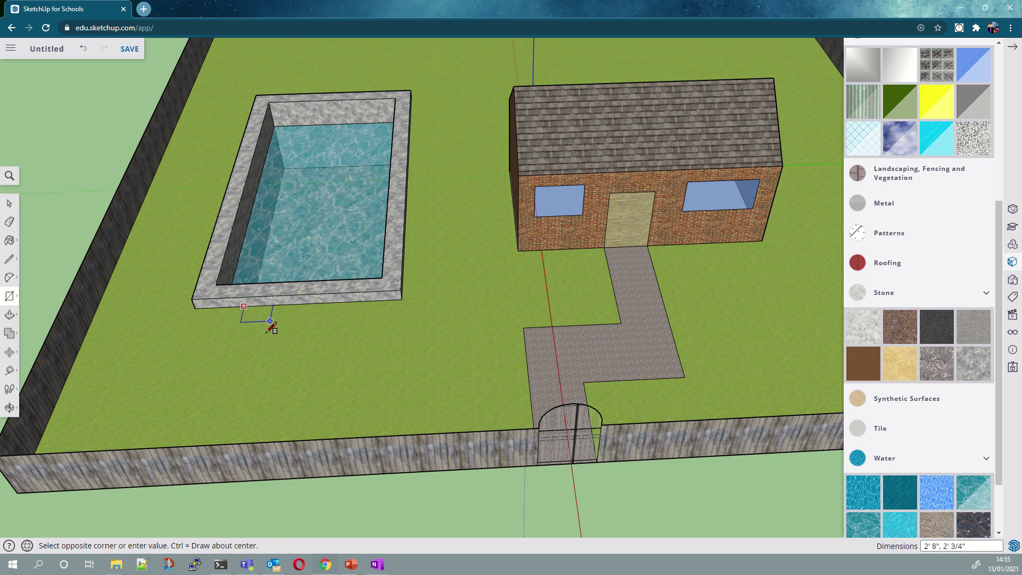
click(267, 349)
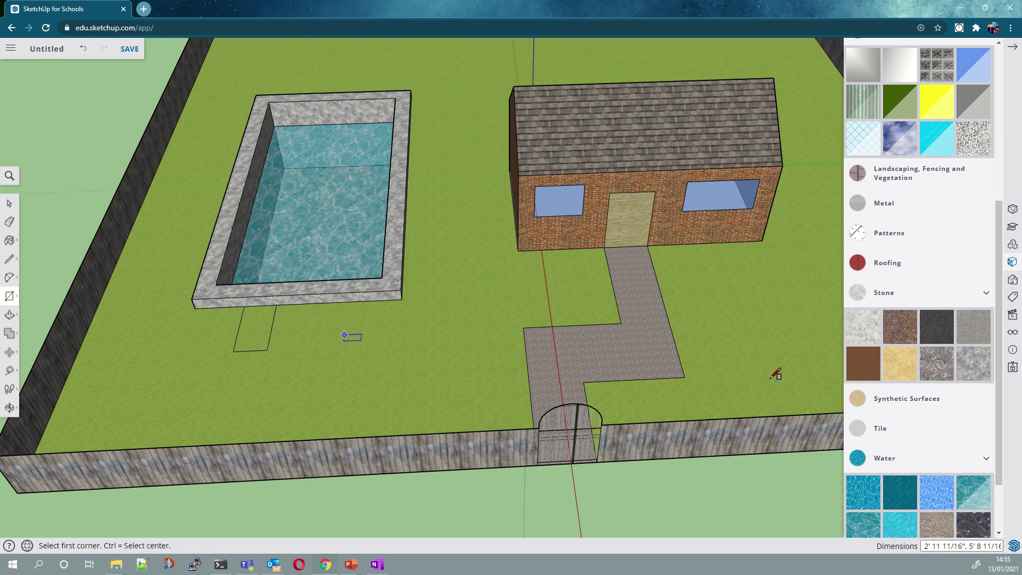
click(973, 364)
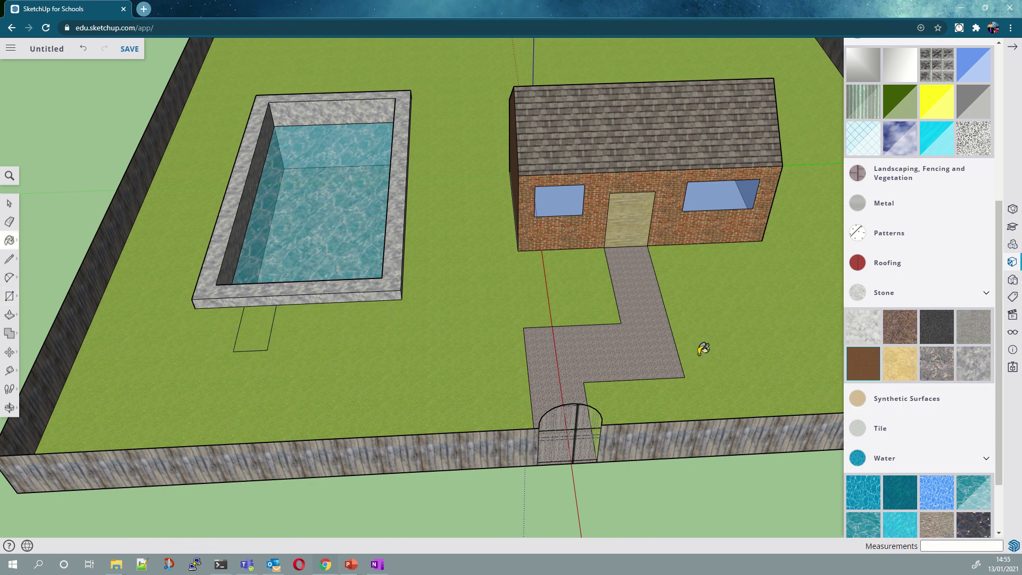
click(260, 311)
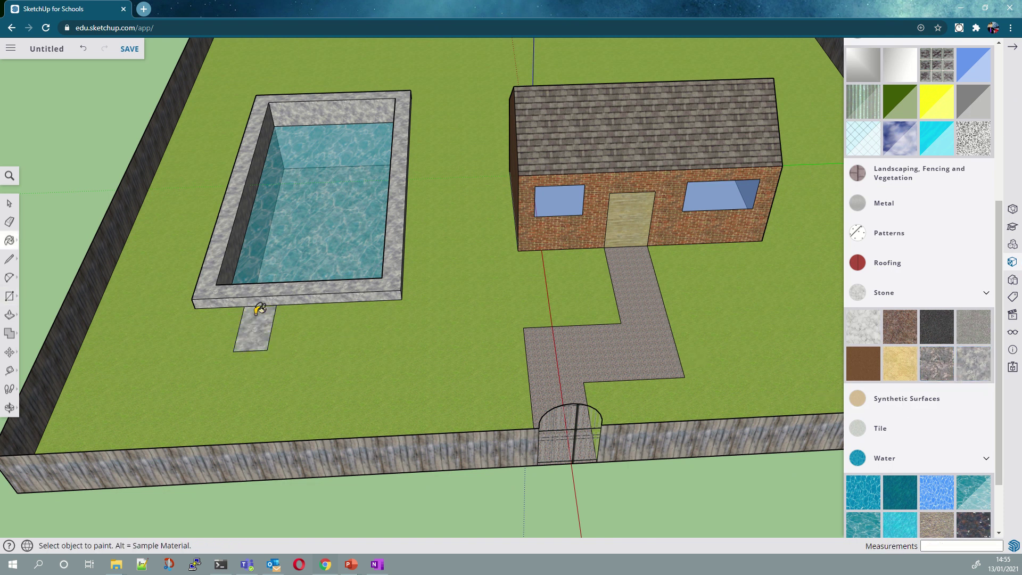
Step: Divide the small stone rectangle into four equal strips with three lines parallel to the pool's front edge
click(9, 259)
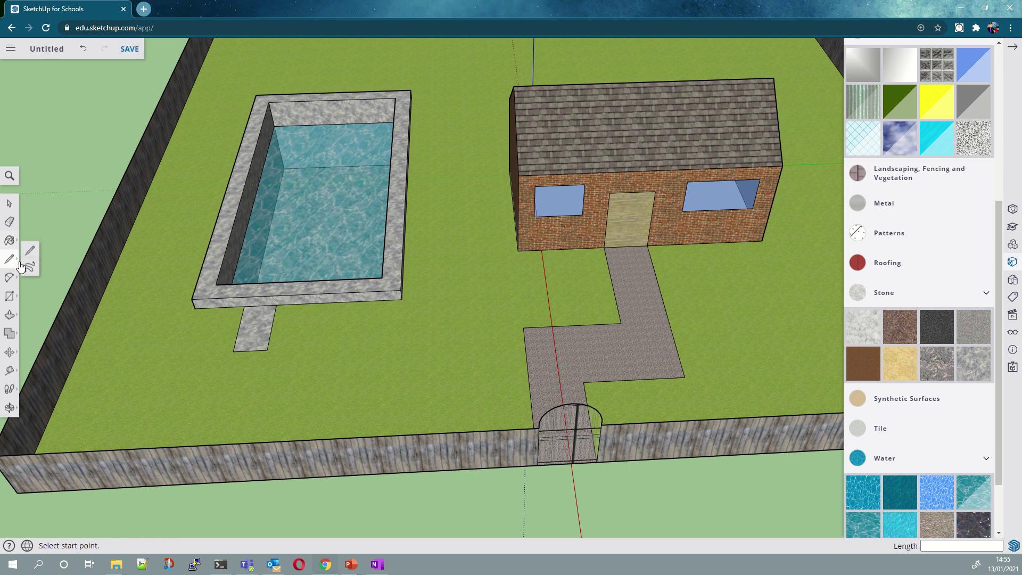
click(238, 328)
click(271, 326)
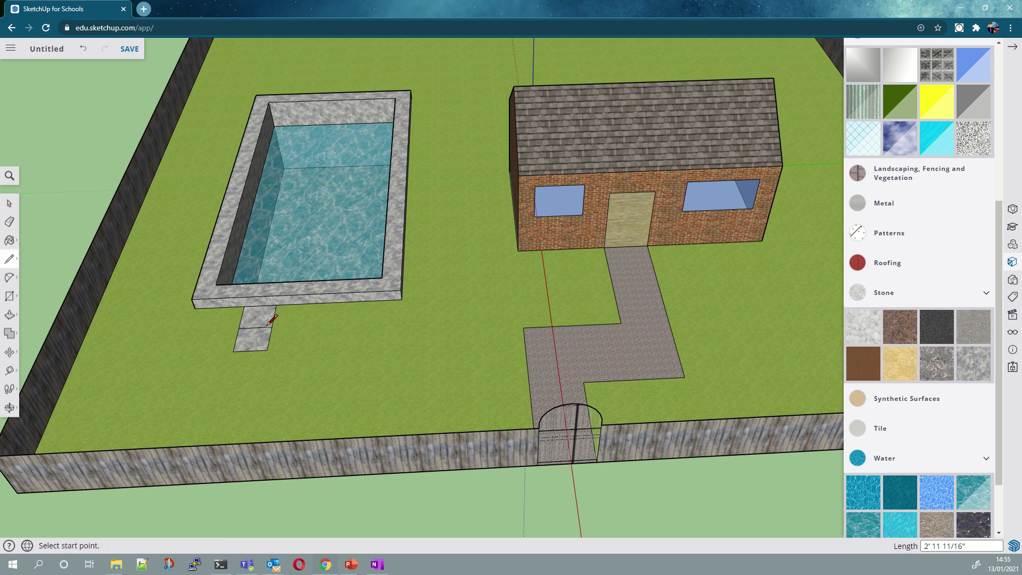
click(242, 317)
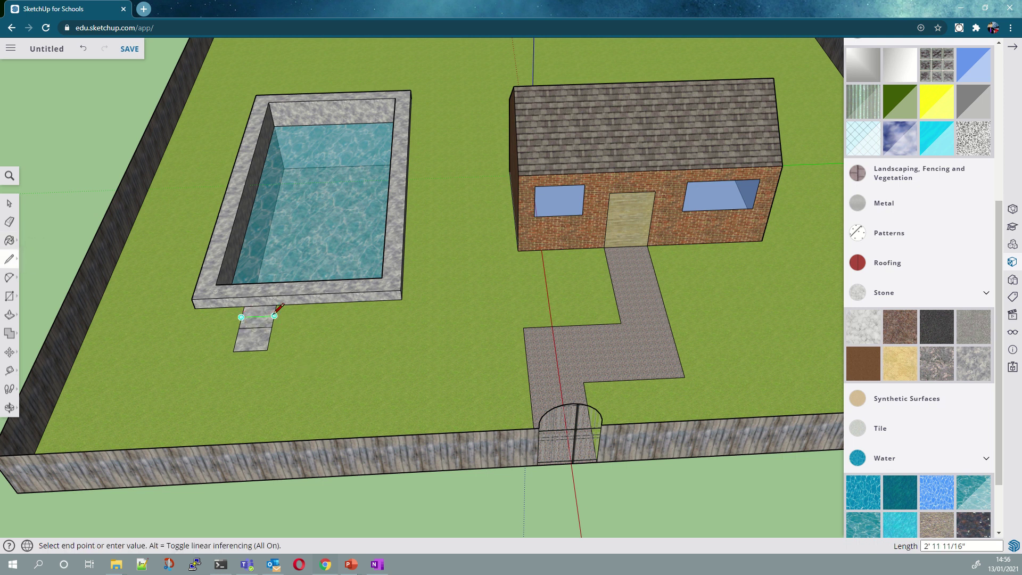
click(274, 315)
click(236, 340)
click(270, 337)
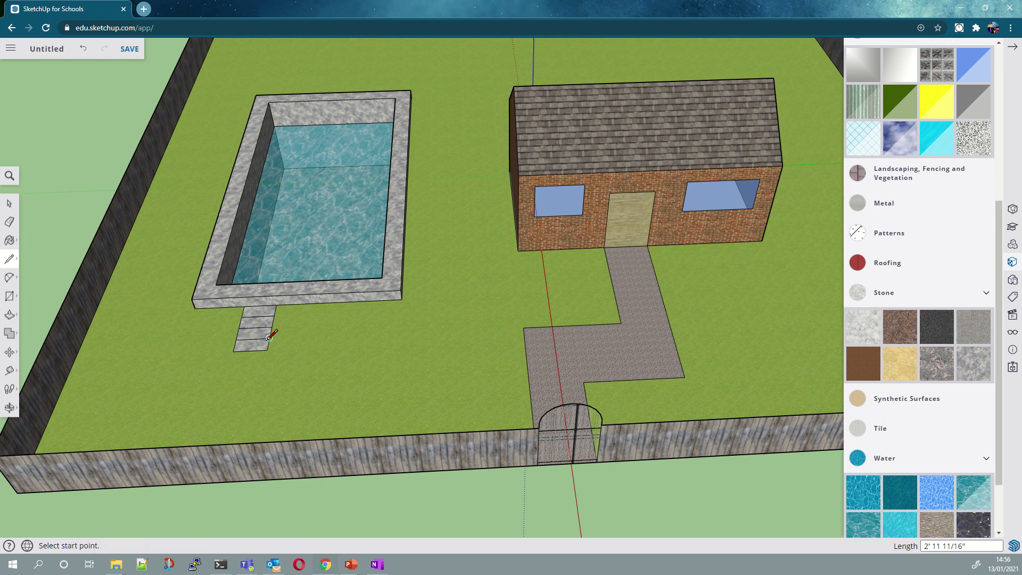
Step: Pull the stone strip nearest the pool up about 9" and raise the next two strips into progressively lower steps
click(9, 315)
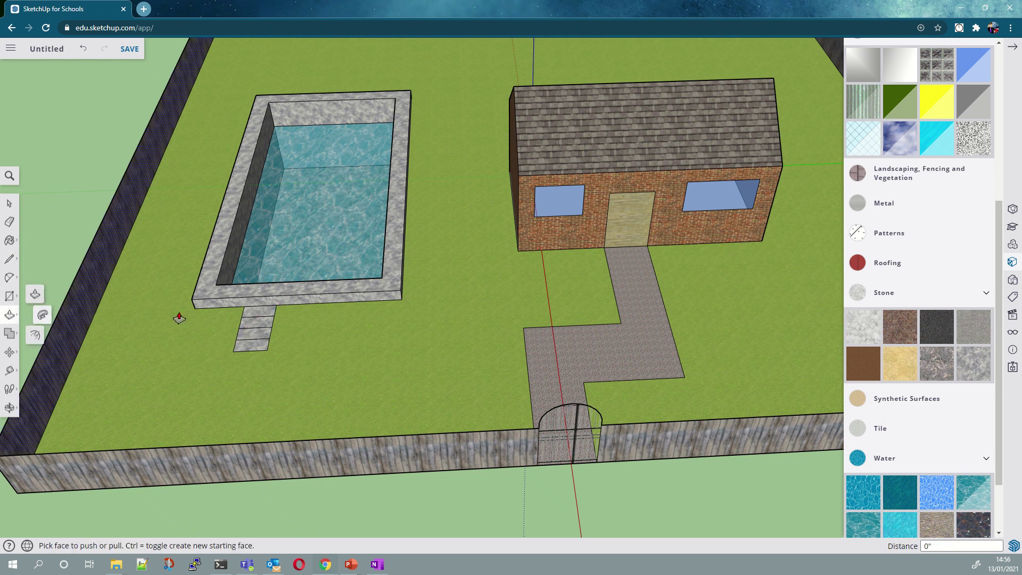
click(252, 311)
click(259, 324)
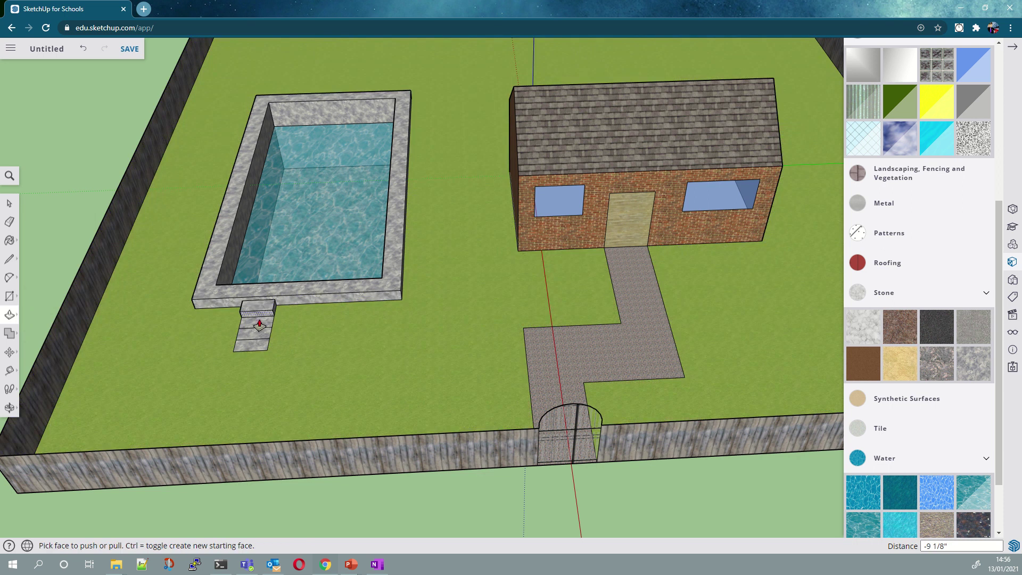
click(259, 324)
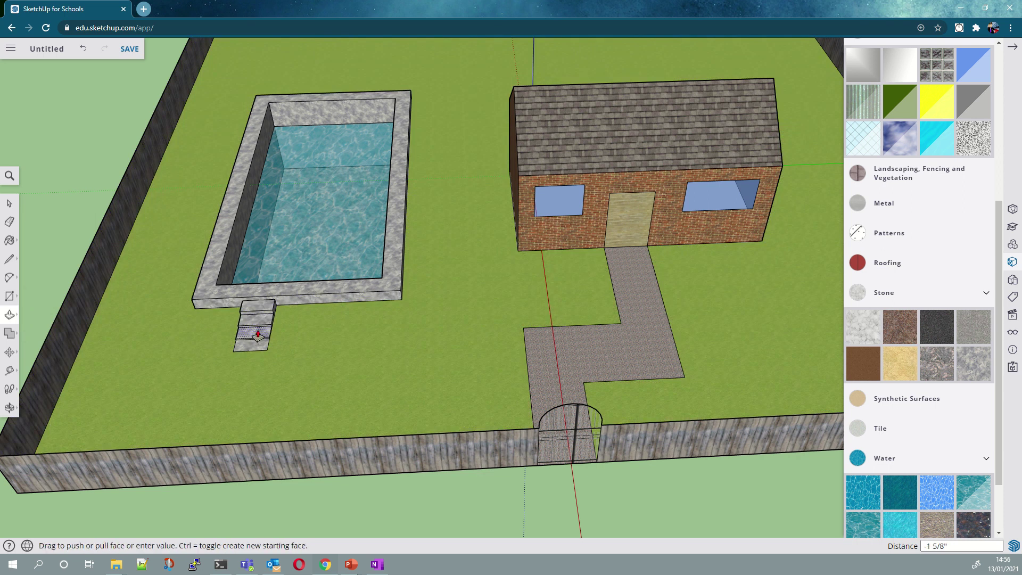
click(256, 334)
click(257, 321)
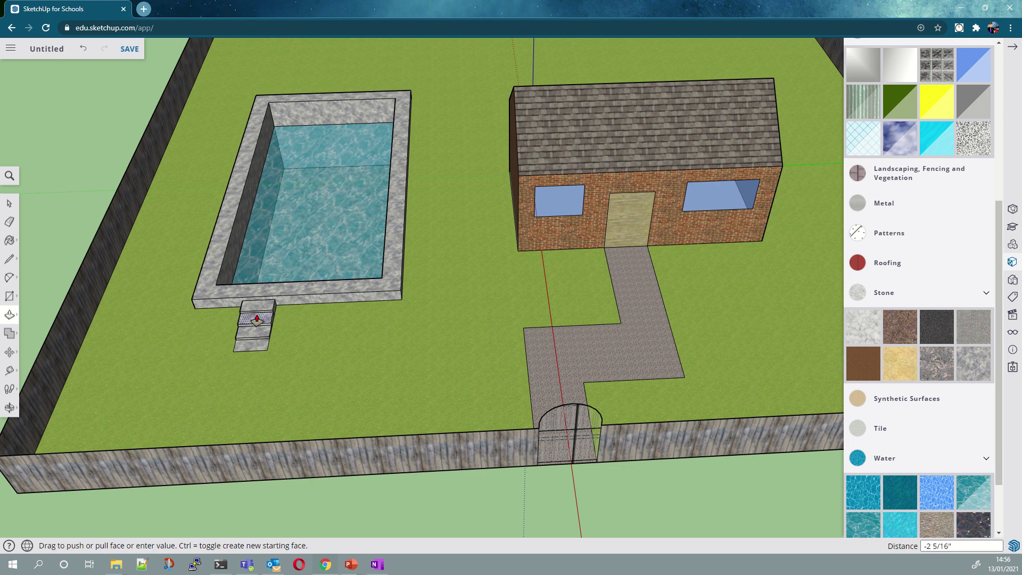
click(257, 320)
Step: Raise the three upper pool steps slightly further and lift the front strip about 1 1/2" above the lawn
scroll(256, 320, up, 5)
click(278, 279)
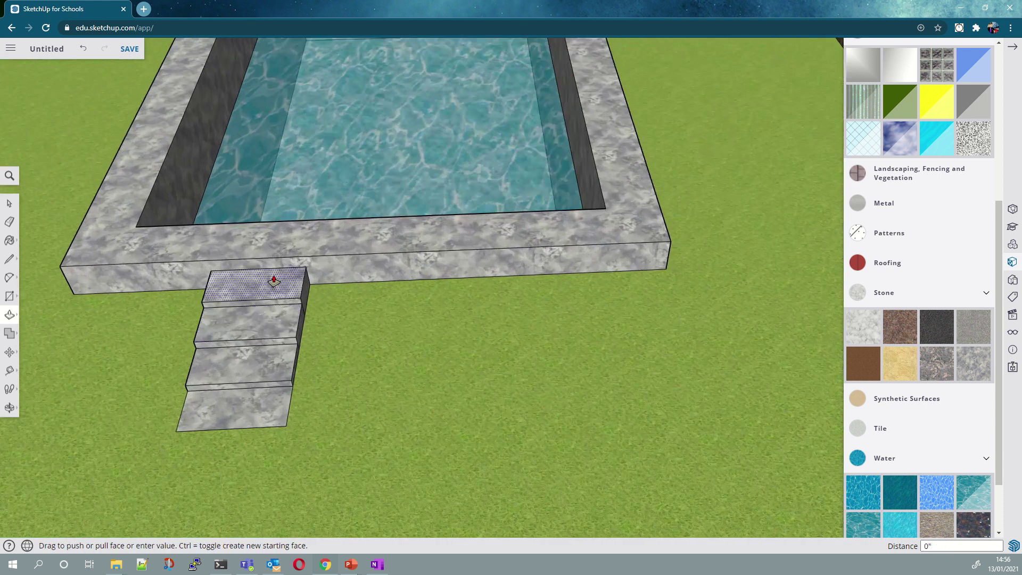
click(273, 275)
click(269, 319)
click(268, 320)
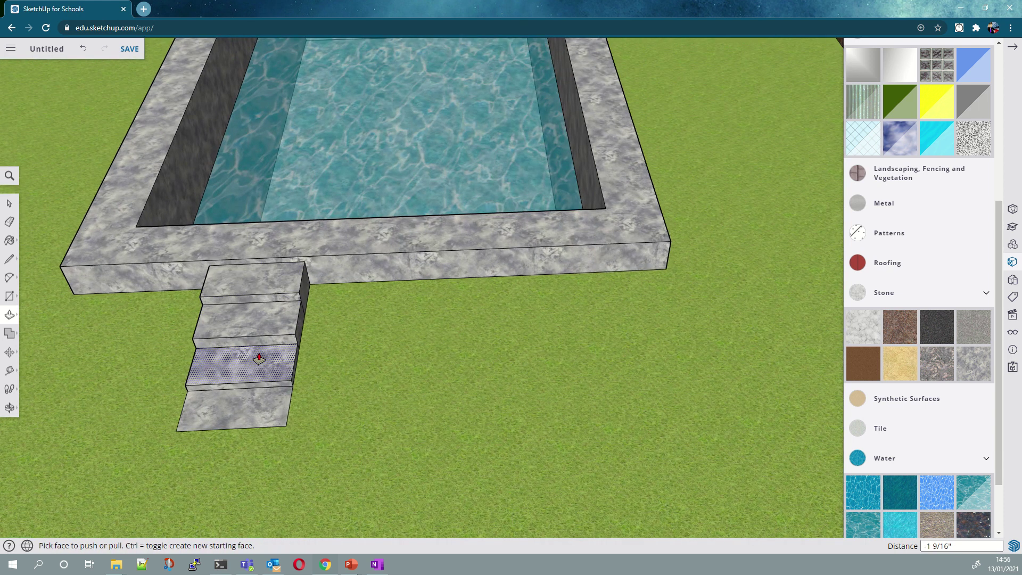
click(259, 357)
click(260, 365)
click(261, 421)
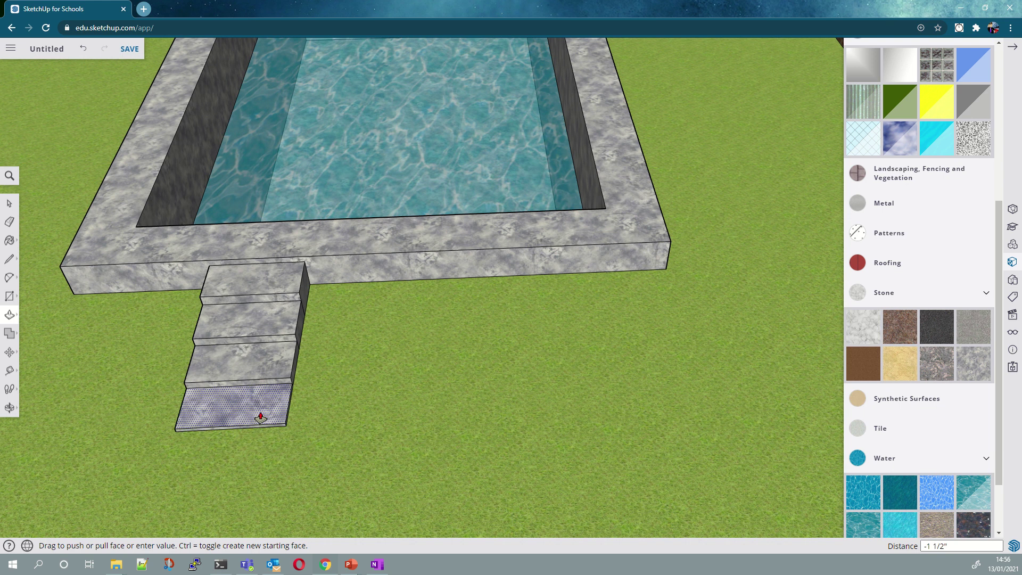
click(260, 414)
Step: Examine the whole fenced plot with the house, path, gate, pool and its steps
scroll(356, 358, down, 5)
scroll(358, 355, down, 1)
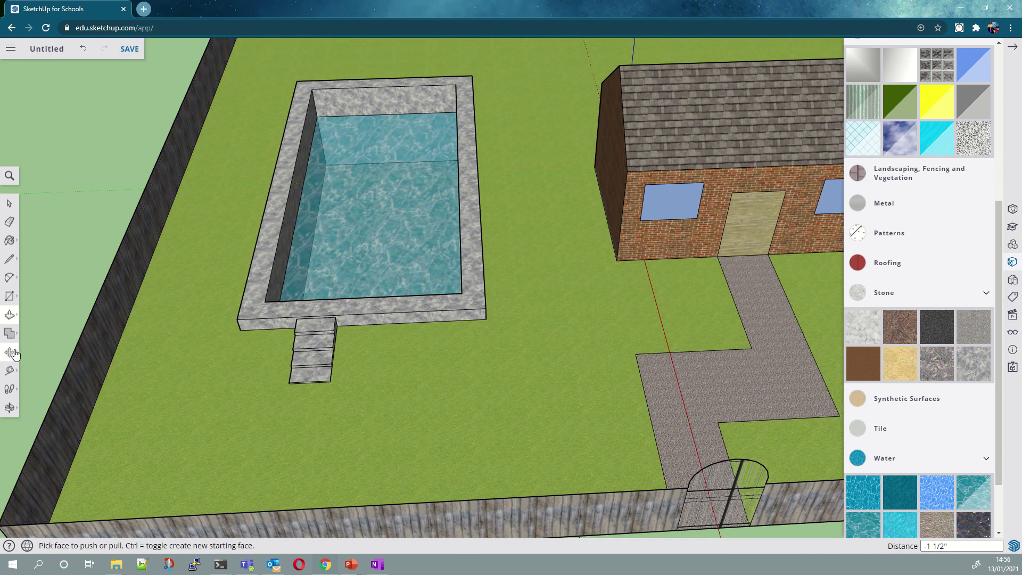
click(10, 407)
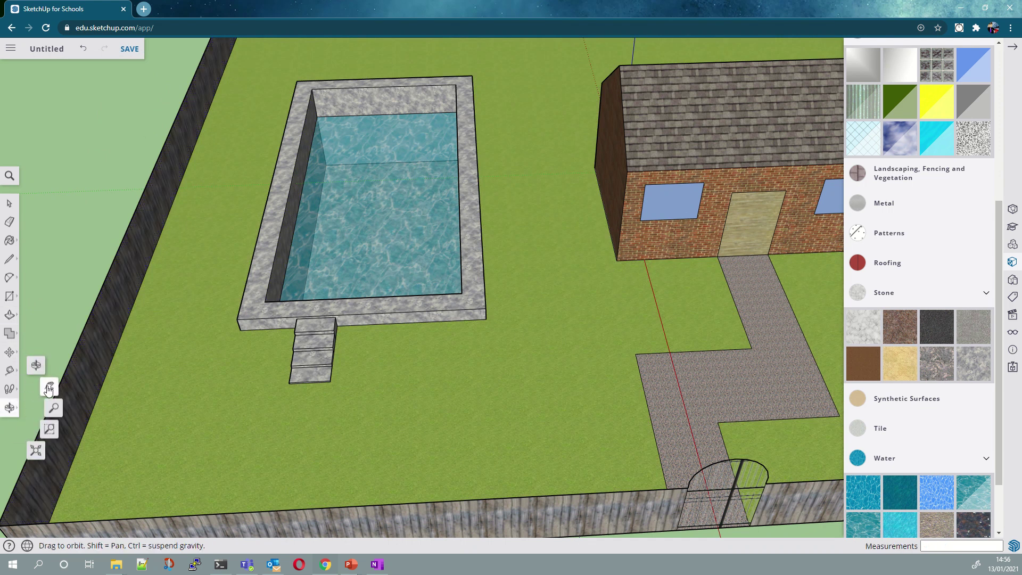
click(49, 386)
drag(581, 204, 381, 253)
scroll(211, 249, down, 3)
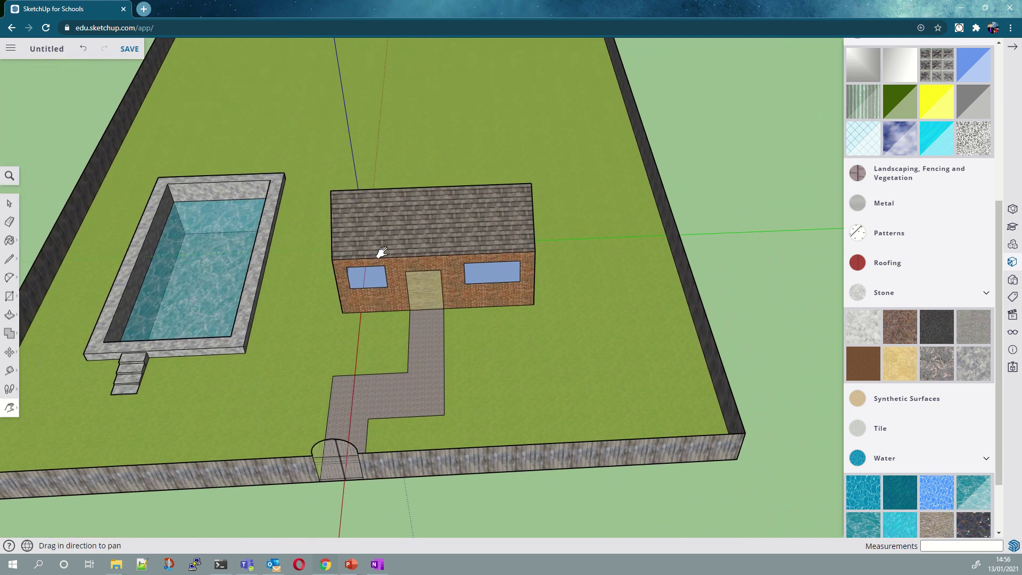
scroll(381, 253, down, 3)
scroll(381, 252, up, 1)
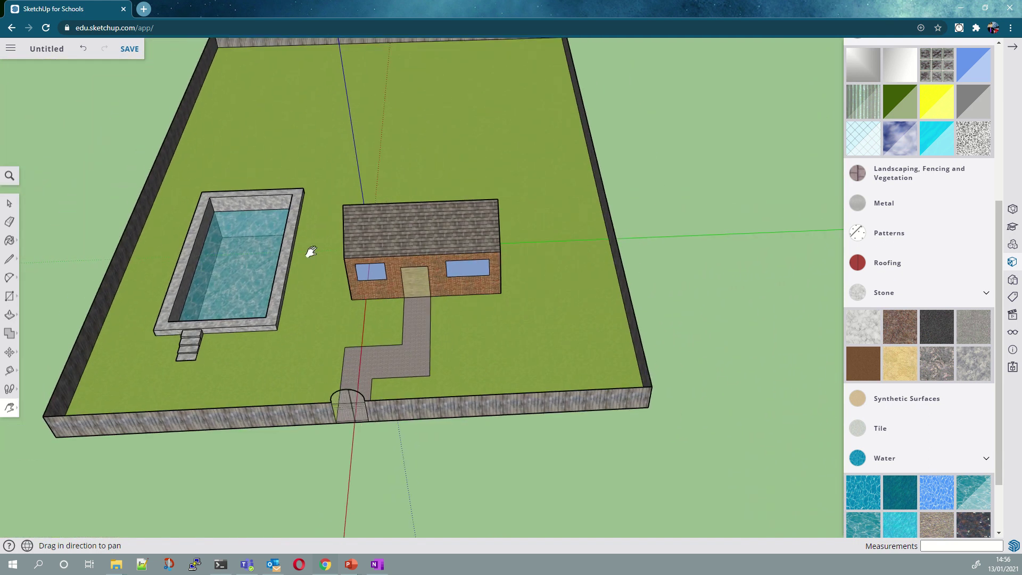